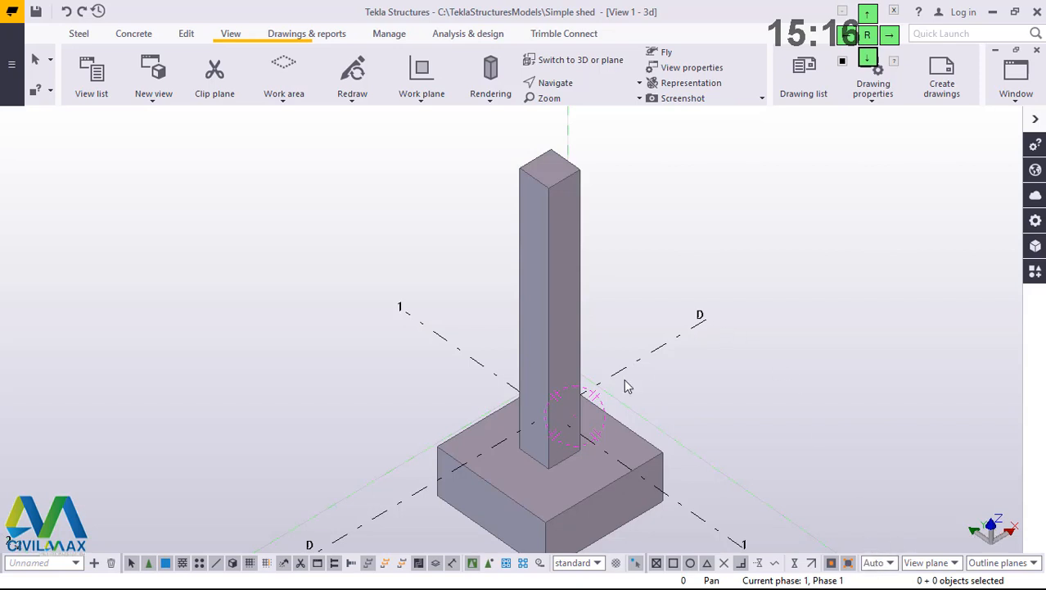
# Step: Open the settings of the Columns - automated reinforcement layout (57) component
pyautogui.scroll(-4, 613, 379)
pyautogui.scroll(4, 578, 420)
pyautogui.scroll(1, 578, 420)
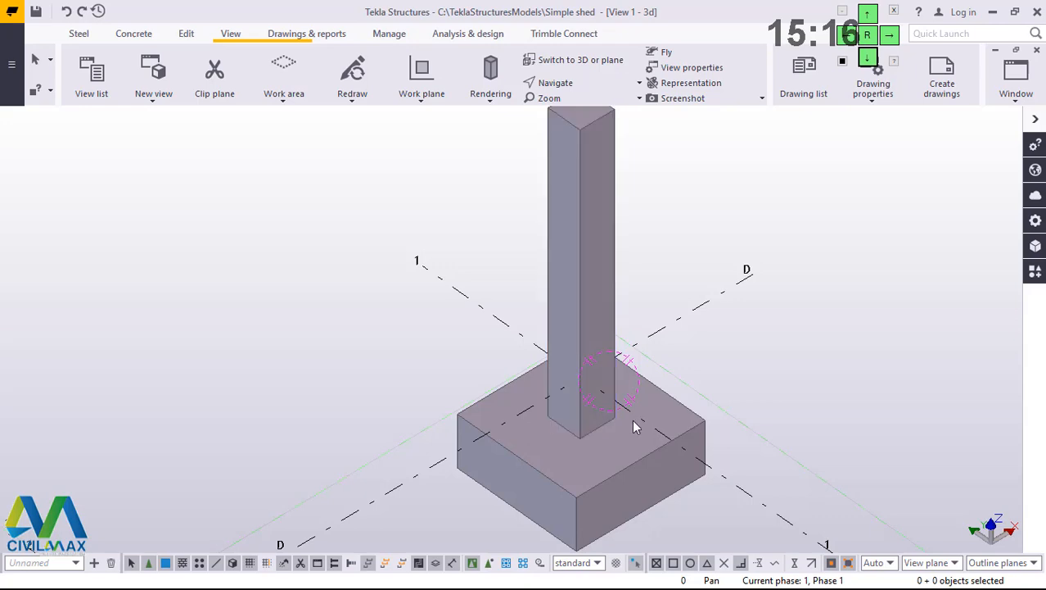
pyautogui.keyDown('ctrl'); pyautogui.moveTo(589, 430); pyautogui.dragTo(517, 458, button='middle'); pyautogui.keyUp('ctrl')
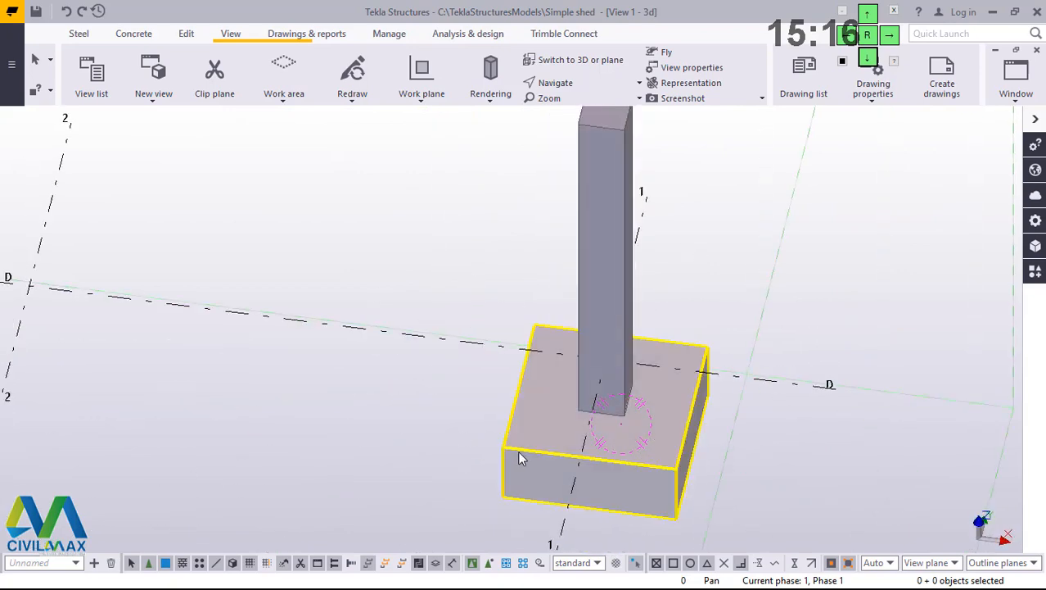
pyautogui.scroll(-3, 567, 418)
pyautogui.scroll(5, 519, 412)
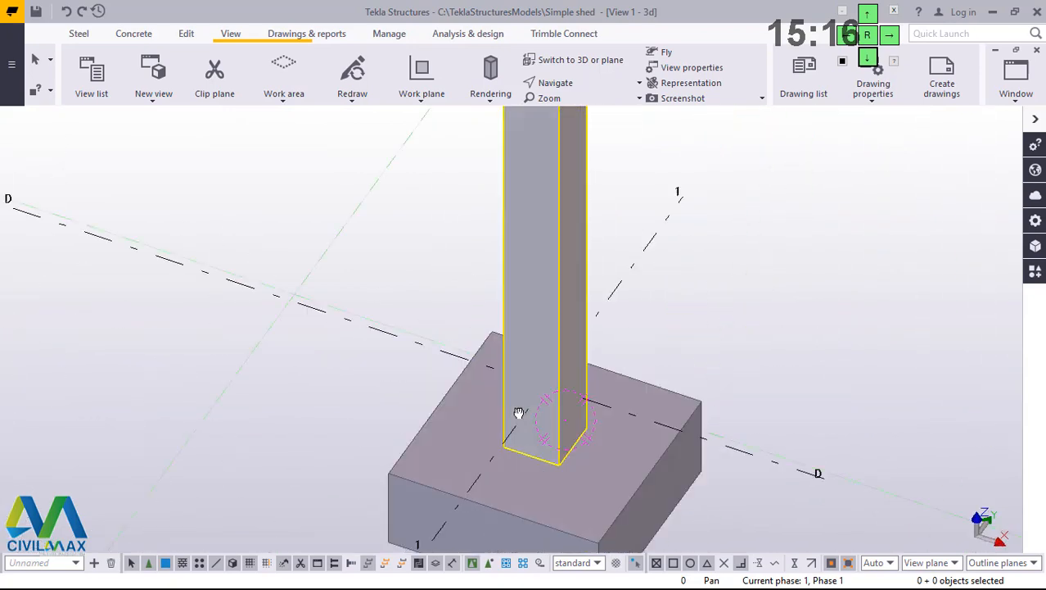
pyautogui.keyDown('ctrl'); pyautogui.moveTo(518, 412); pyautogui.dragTo(663, 409, button='middle'); pyautogui.keyUp('ctrl')
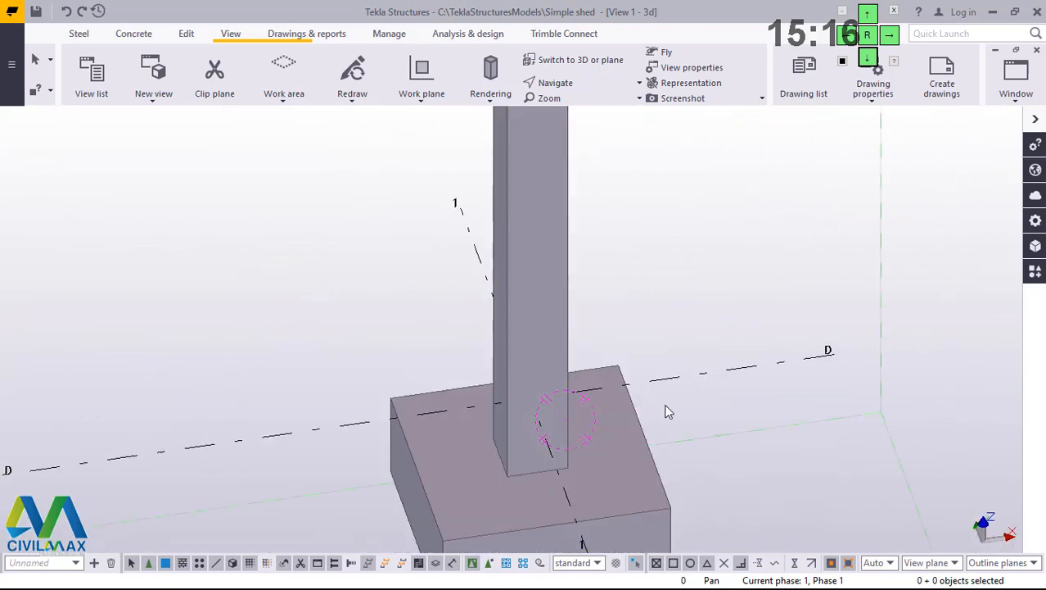
pyautogui.click(1036, 273)
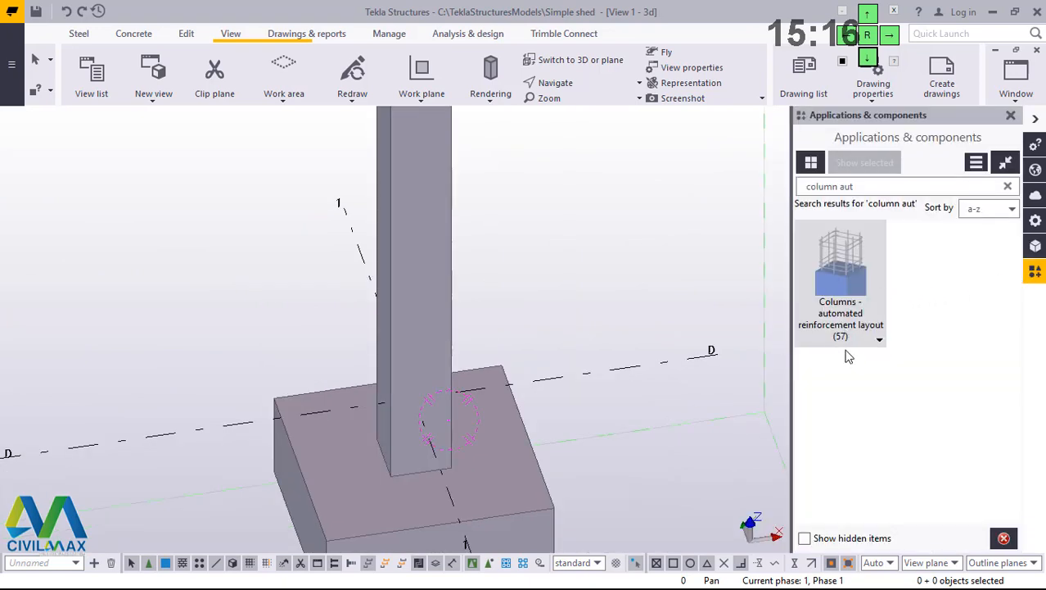
pyautogui.click(860, 187)
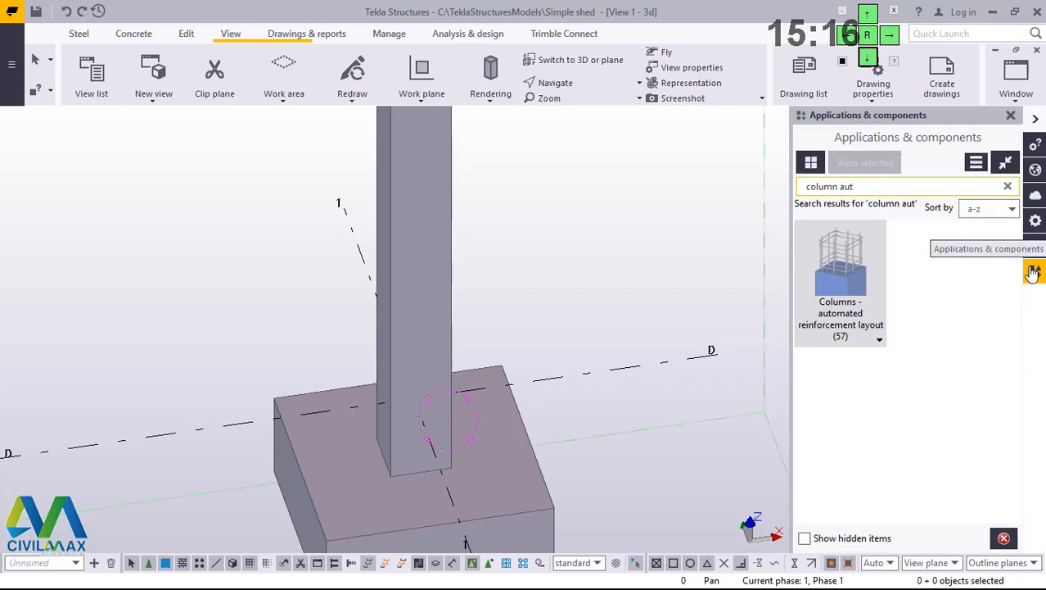
pyautogui.click(841, 292)
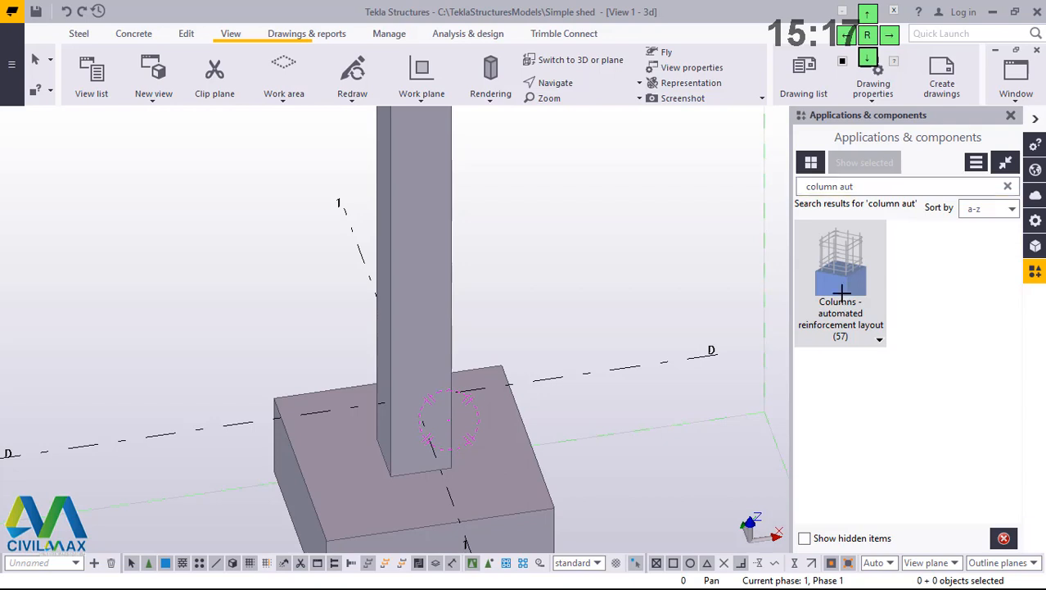
pyautogui.doubleClick(840, 292)
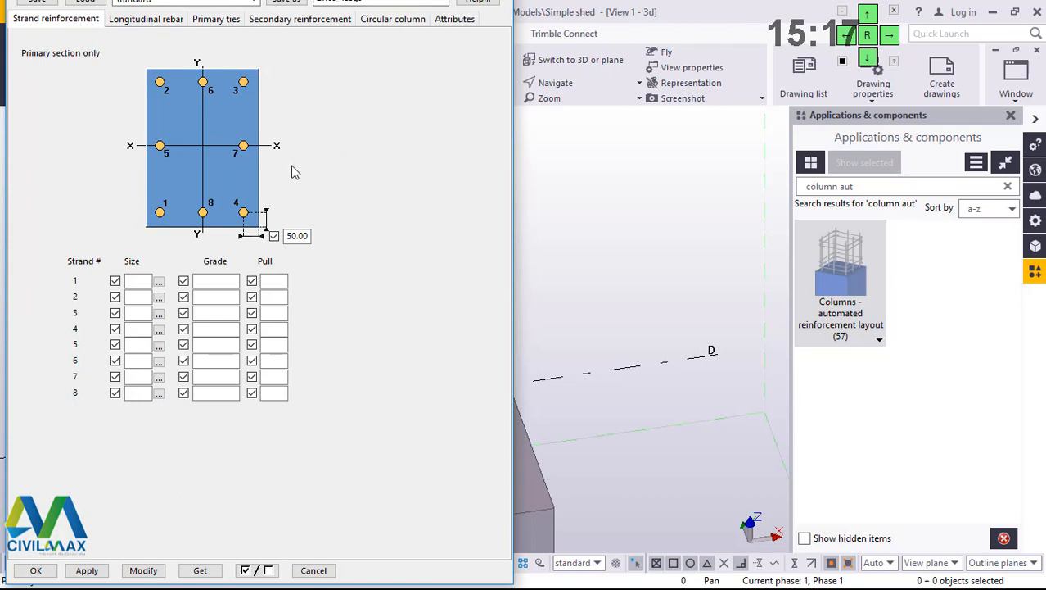
# Step: Review the longitudinal rebar, primary ties, secondary reinforcement, circular column and strand reinforcement settings of the component
pyautogui.click(144, 21)
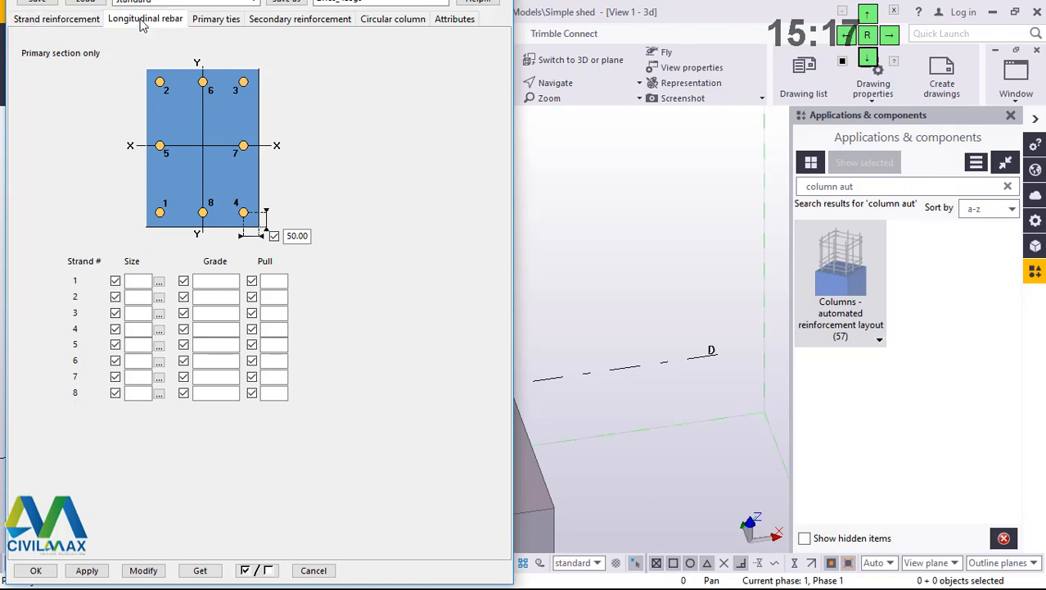
pyautogui.click(219, 22)
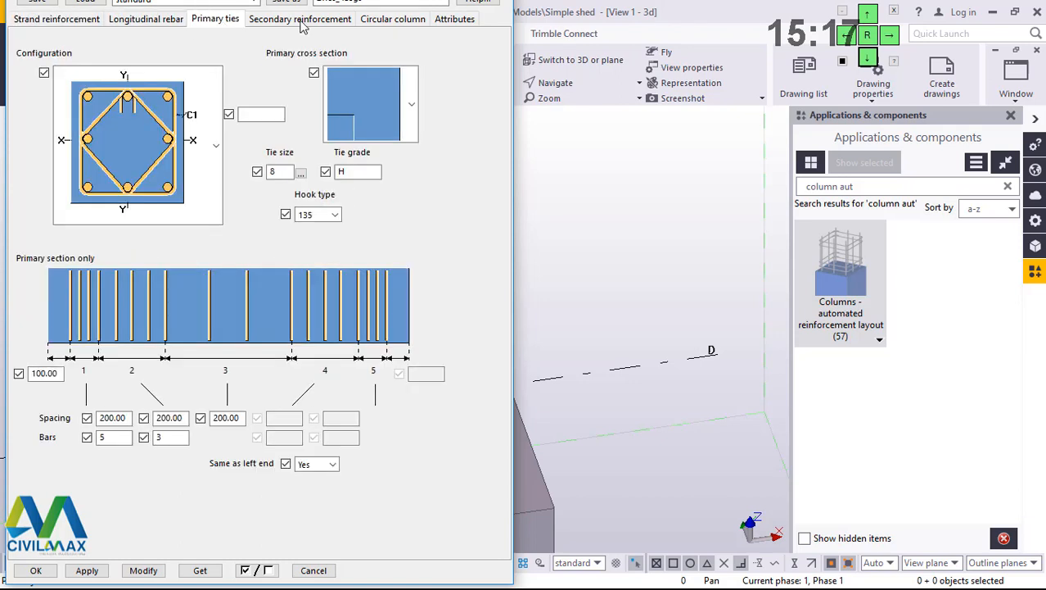
pyautogui.click(301, 25)
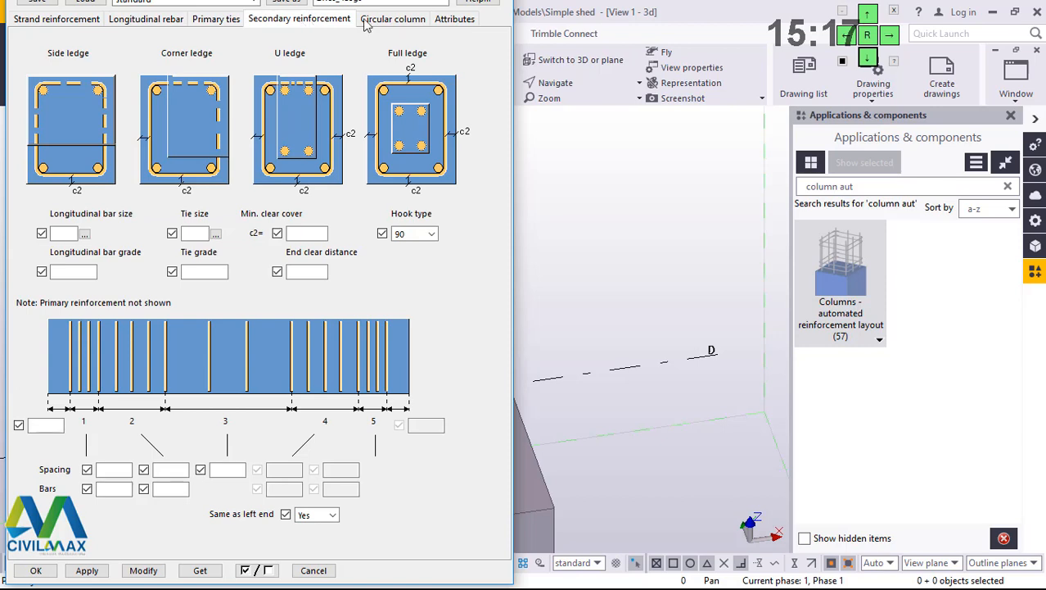
pyautogui.click(397, 23)
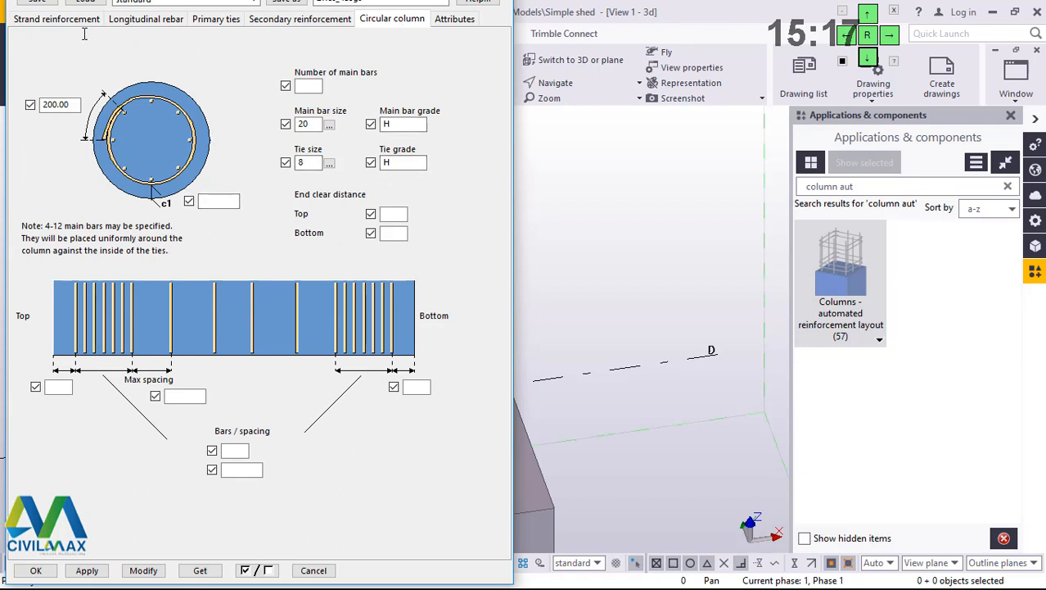
pyautogui.click(57, 22)
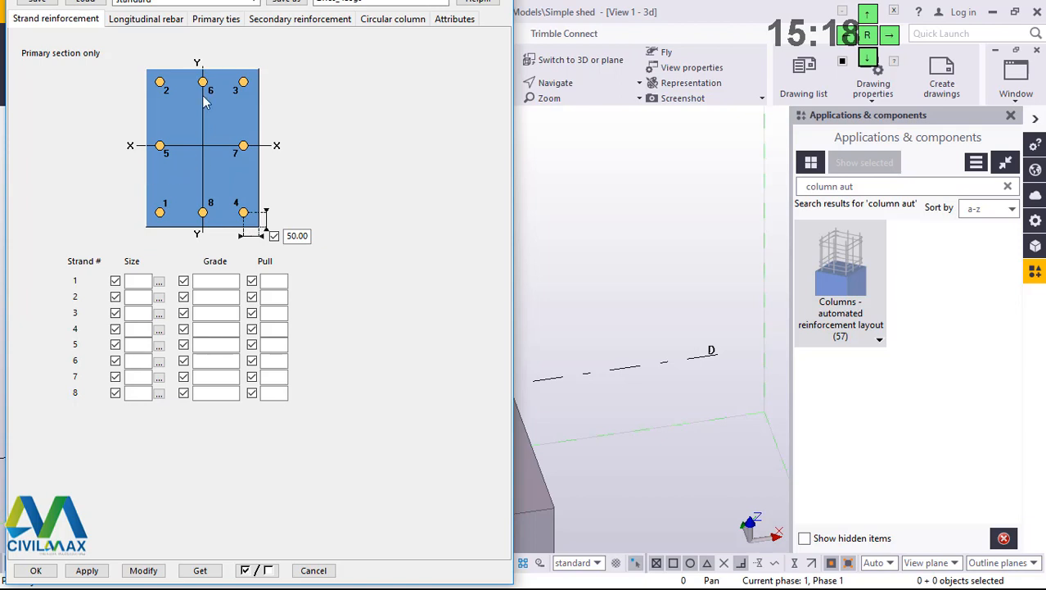
# Step: Examine the available longitudinal rebar arrangements for the column's primary section, from four bars up to twelve
pyautogui.click(147, 20)
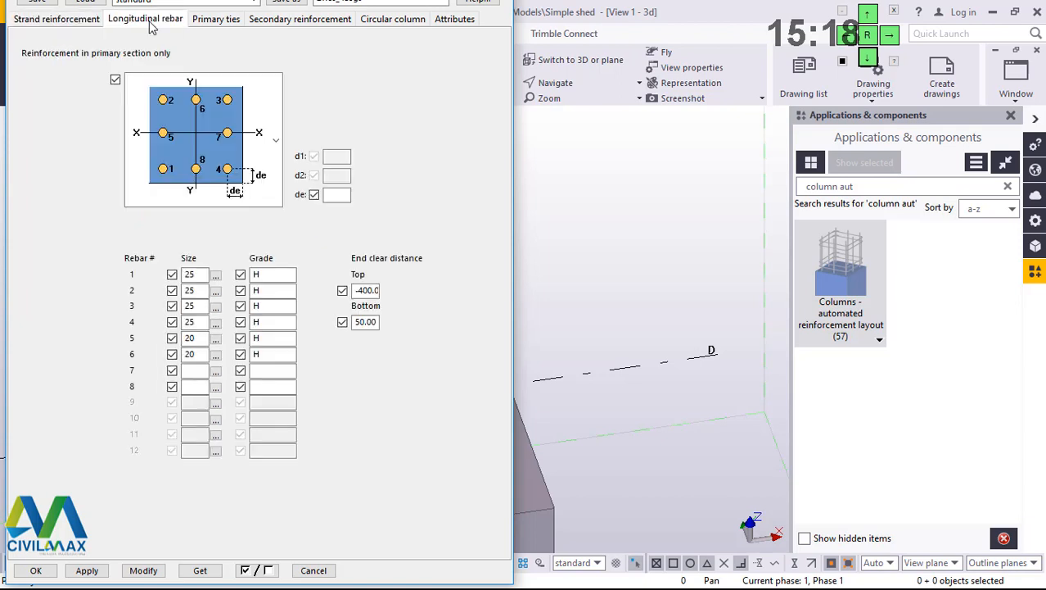
pyautogui.click(277, 154)
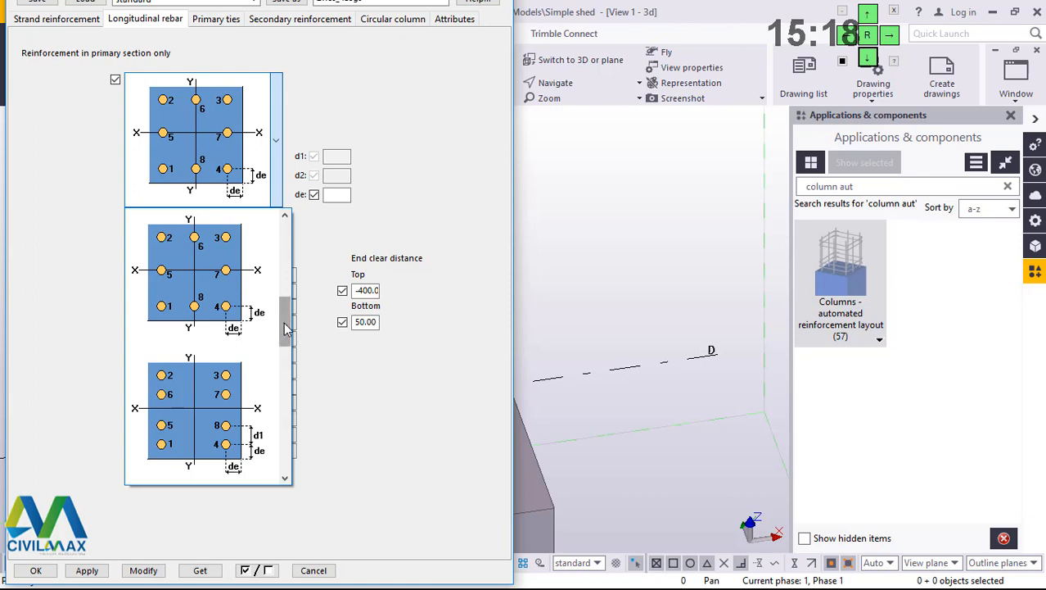
pyautogui.moveTo(284, 325); pyautogui.dragTo(284, 245)
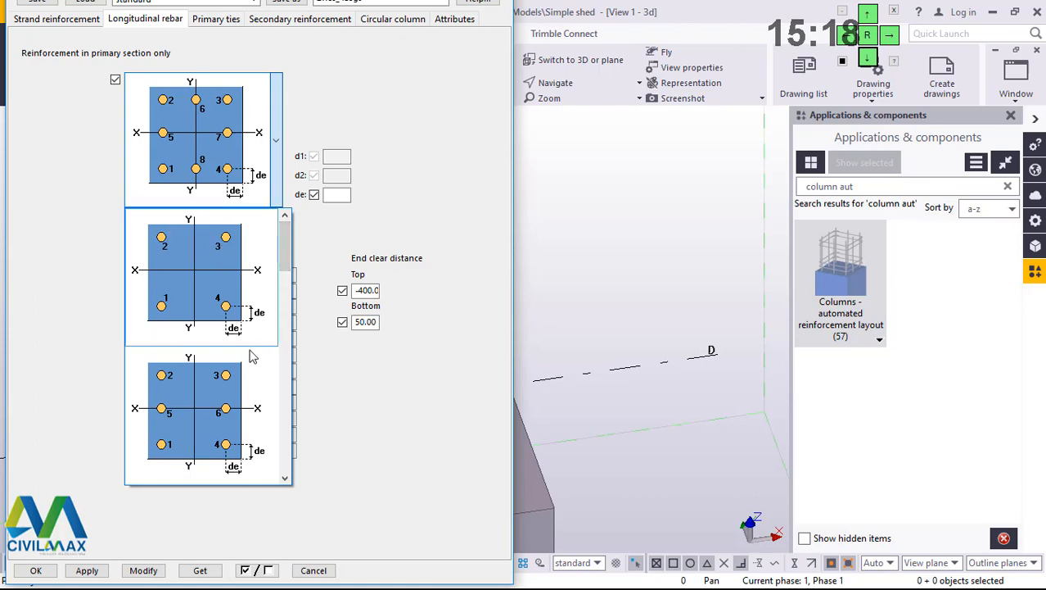
pyautogui.click(285, 478)
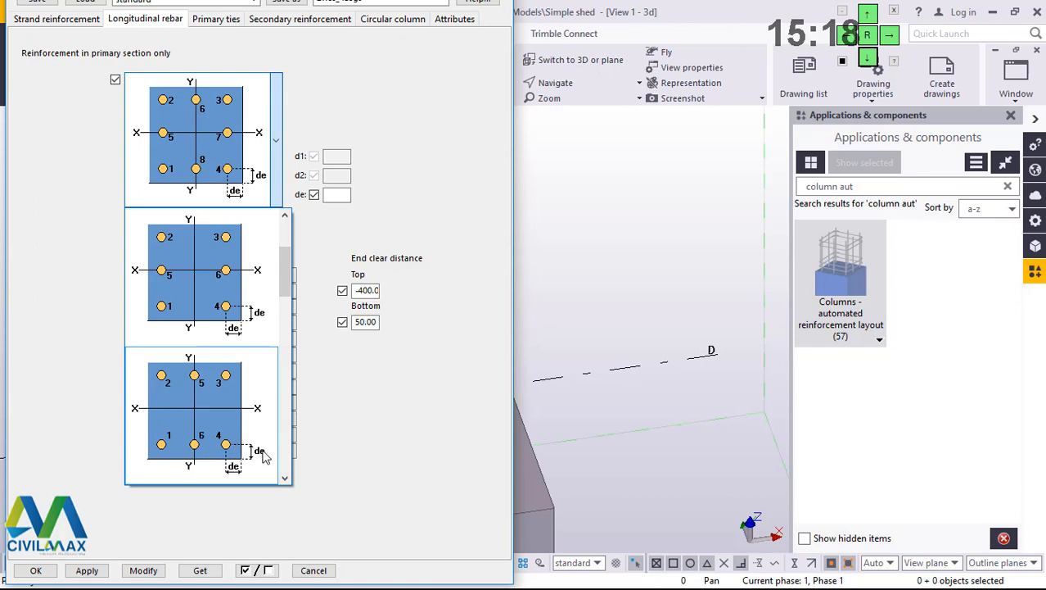
pyautogui.click(285, 478)
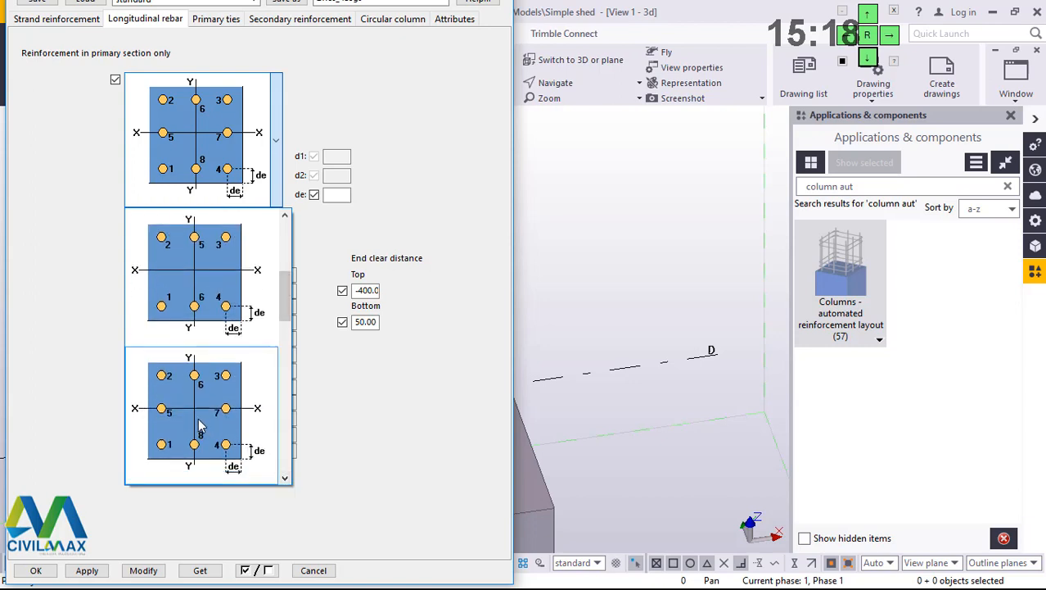
pyautogui.click(285, 478)
pyautogui.click(285, 477)
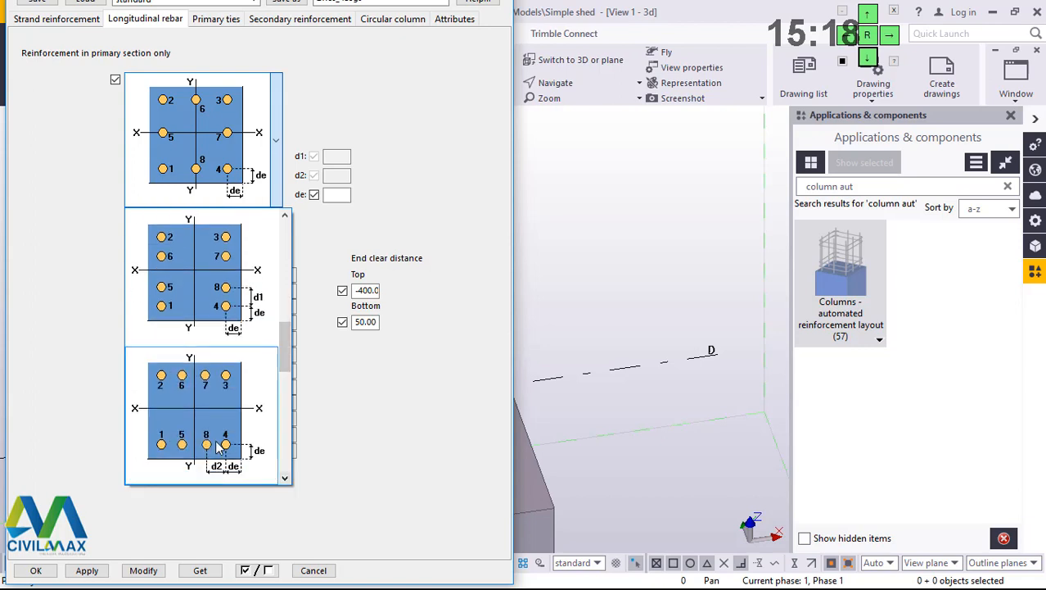
pyautogui.click(285, 478)
pyautogui.click(285, 478)
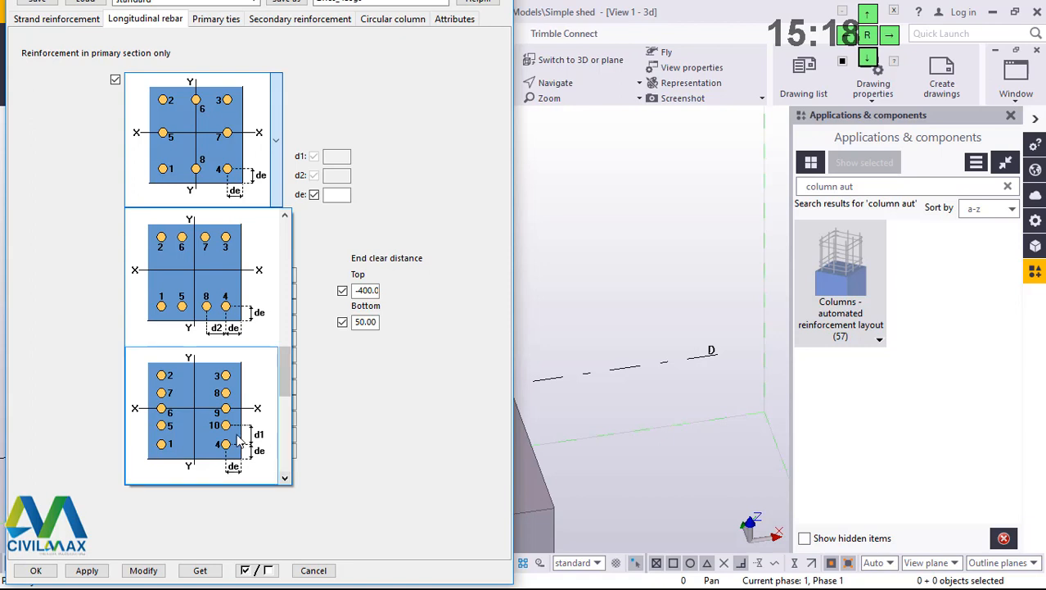
pyautogui.click(284, 478)
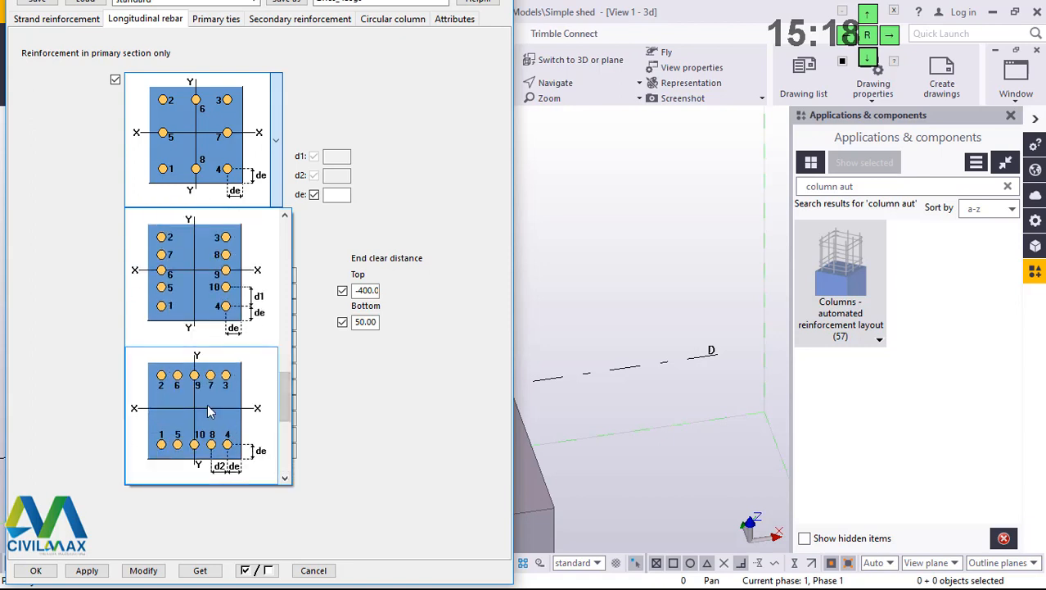
pyautogui.click(286, 479)
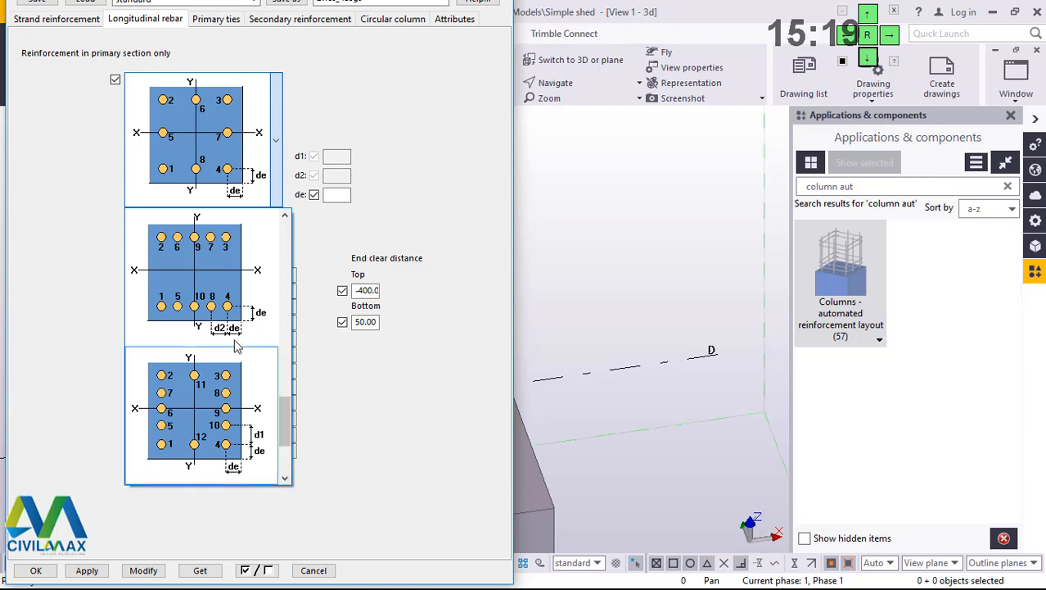
# Step: Examine the available primary tie configurations, going back to the simple four-bar single tie
pyautogui.click(222, 23)
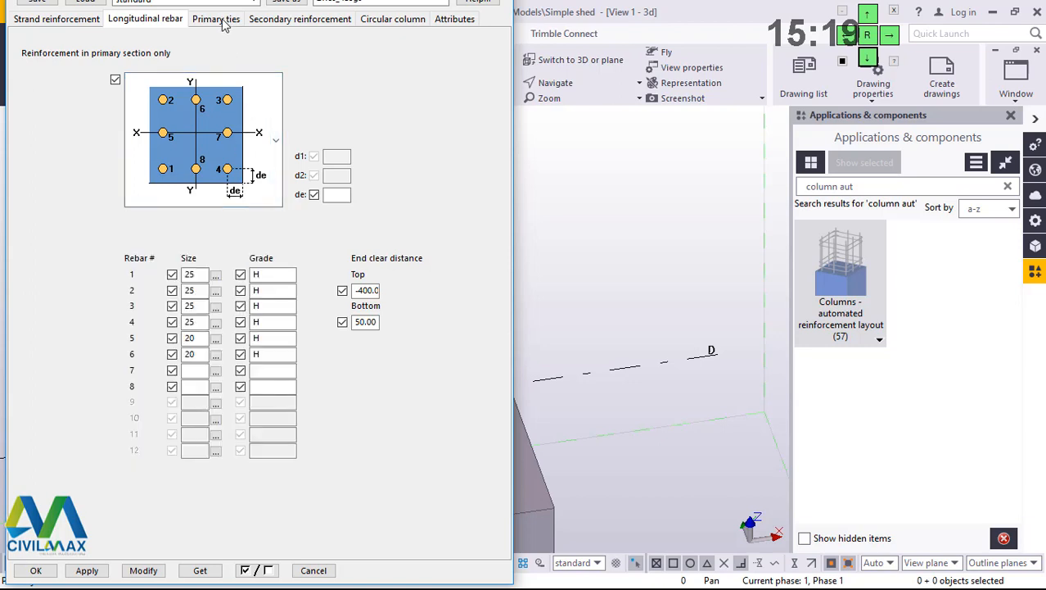
pyautogui.click(220, 24)
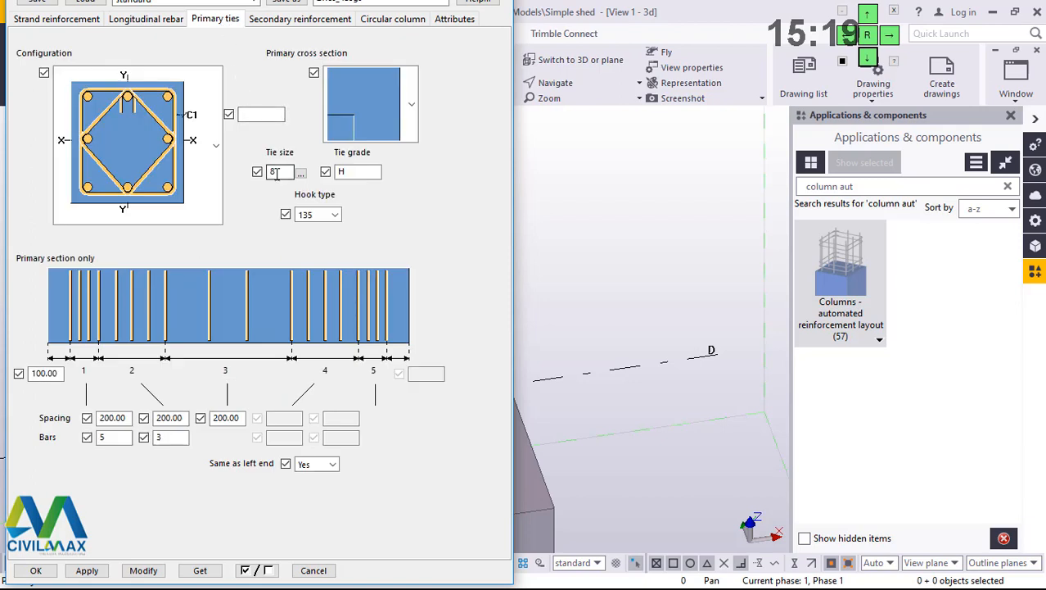
pyautogui.click(219, 172)
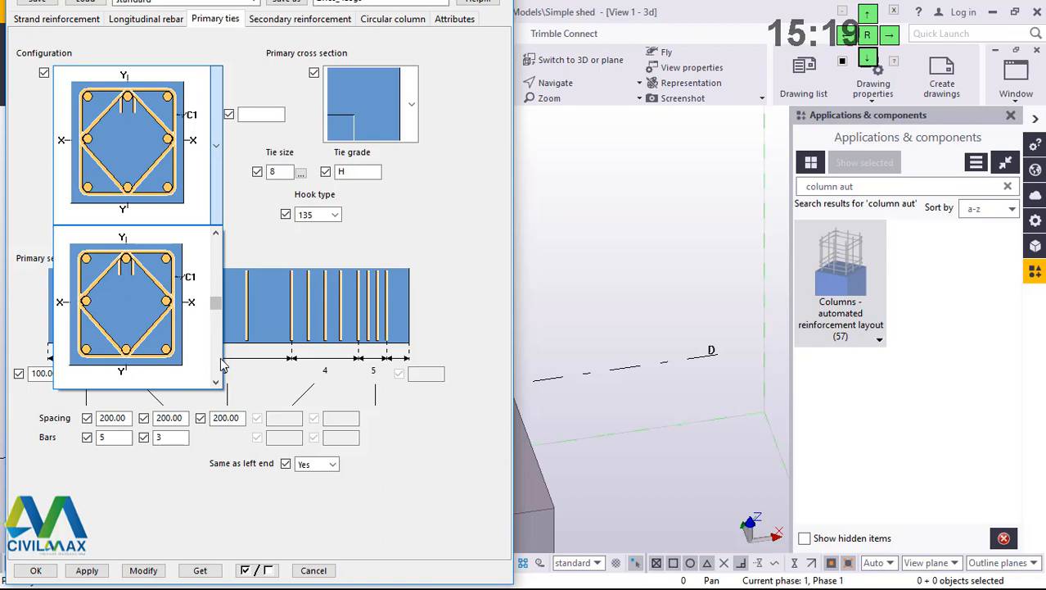
pyautogui.click(216, 234)
pyautogui.click(216, 234)
pyautogui.click(216, 234)
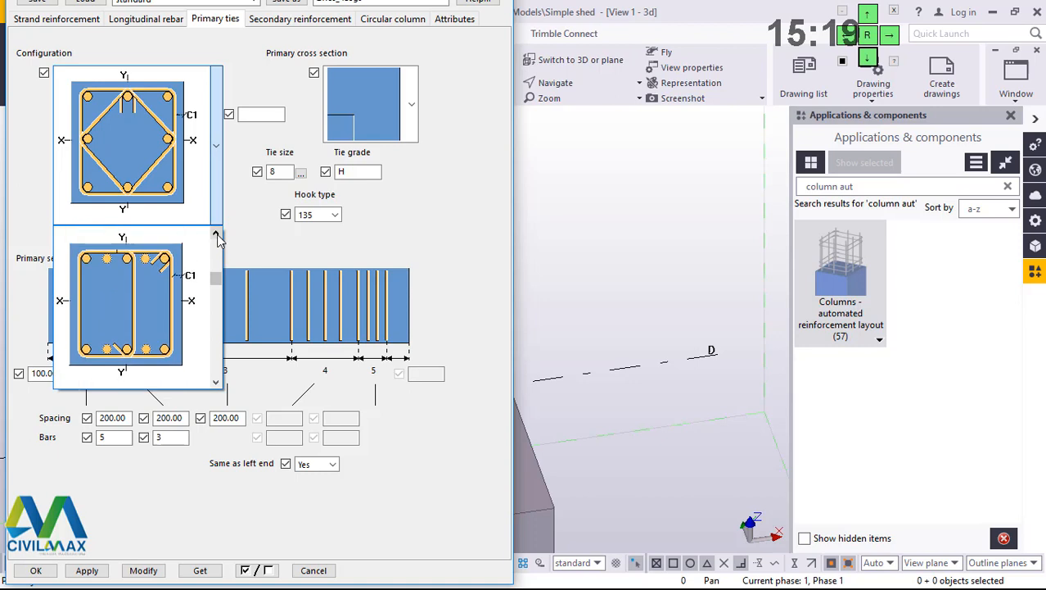
pyautogui.click(216, 234)
pyautogui.click(216, 235)
pyautogui.click(217, 234)
pyautogui.click(216, 235)
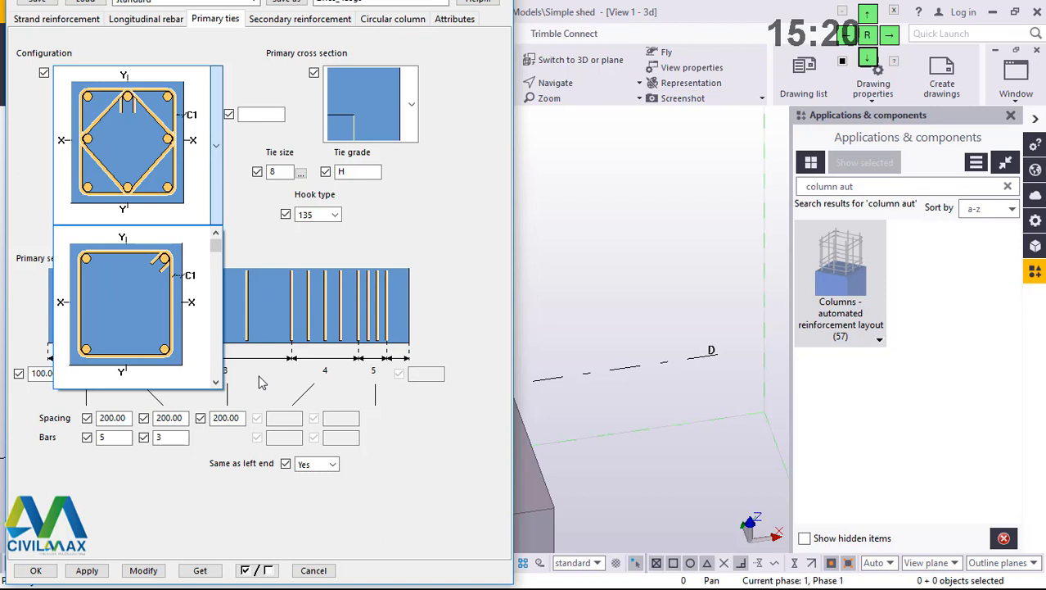
# Step: Move the screen overlays aside and bring the upper part of the column reinforcement dialog with its saved settings into view
pyautogui.moveTo(864, 45); pyautogui.dragTo(515, 104)
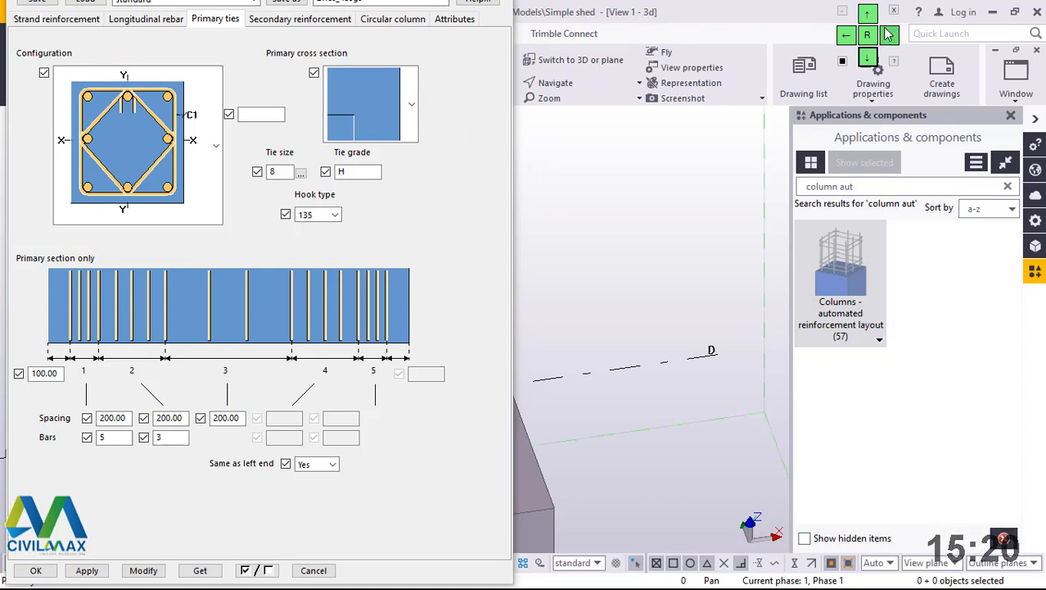
pyautogui.moveTo(880, 22); pyautogui.dragTo(463, 66)
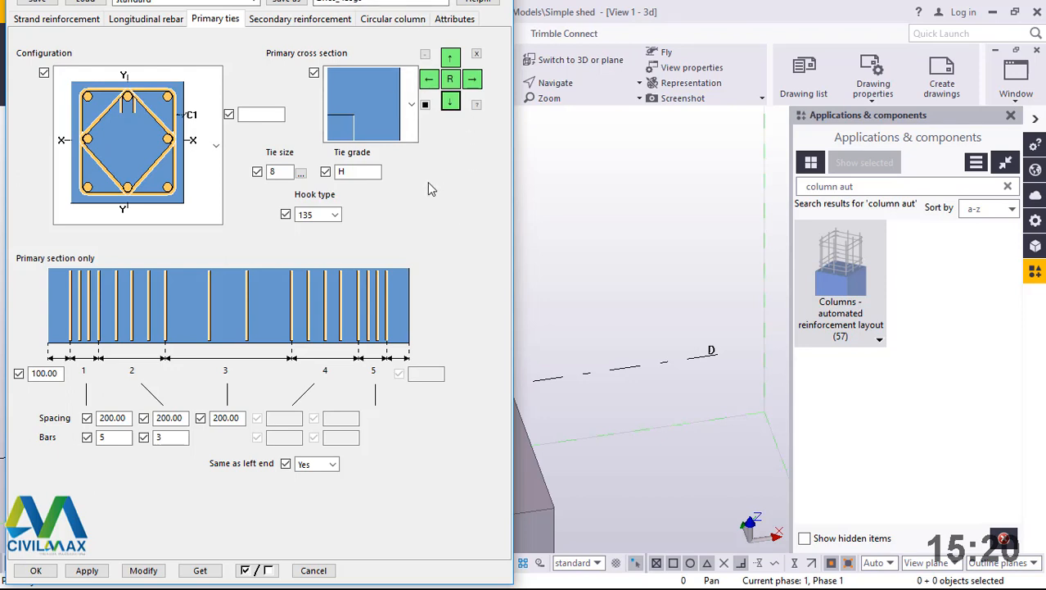
pyautogui.click(451, 101)
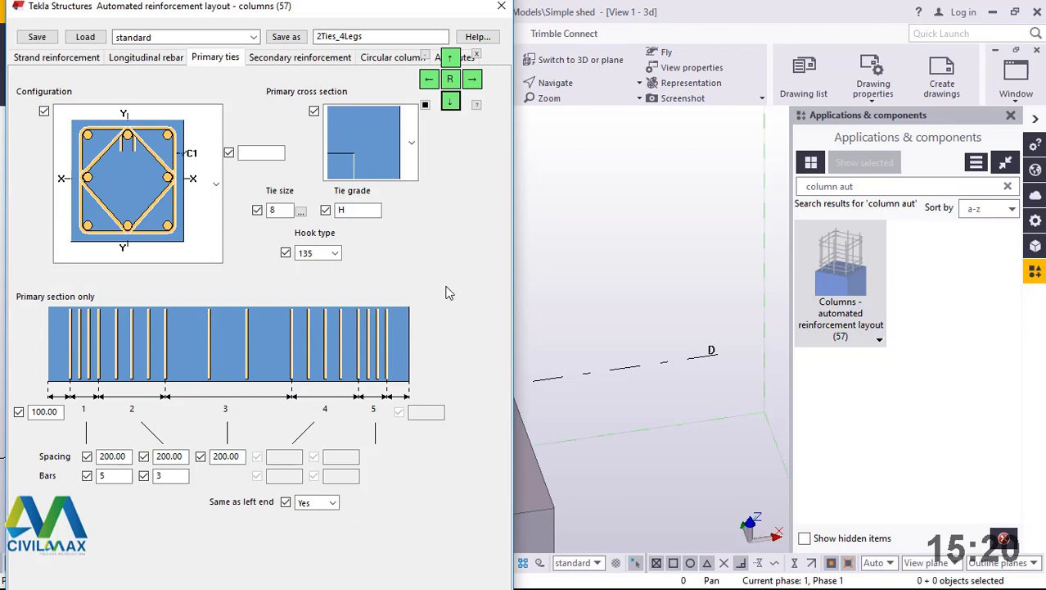
# Step: Load the saved 2Ties_4Legs settings into the column reinforcement component
pyautogui.click(254, 37)
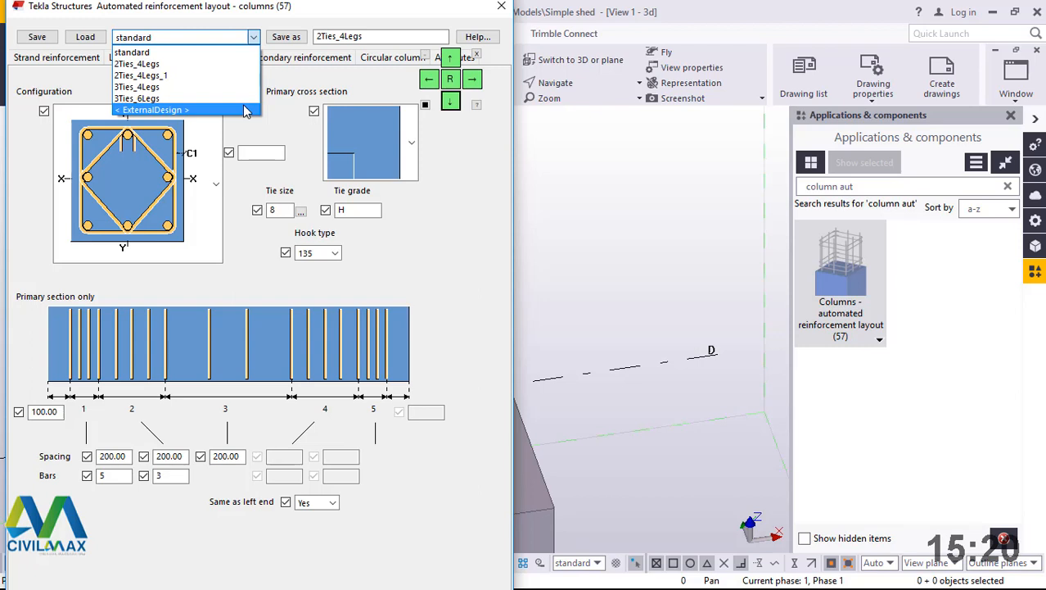
pyautogui.click(157, 64)
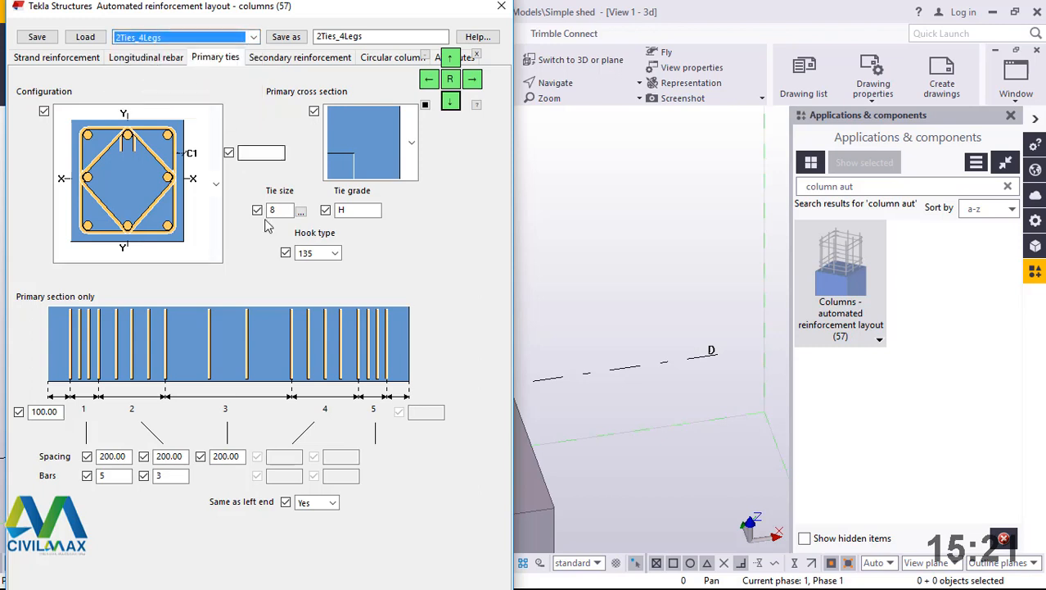
pyautogui.click(85, 37)
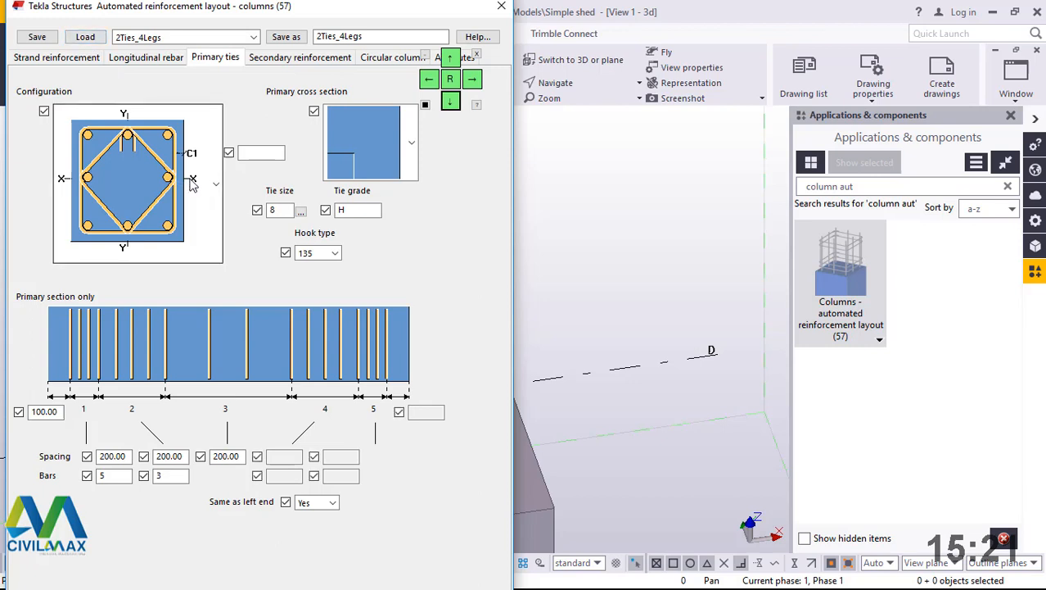
pyautogui.click(90, 37)
# Step: Load the saved 2Ties_4Legs_1 settings into the column reinforcement component
pyautogui.click(184, 37)
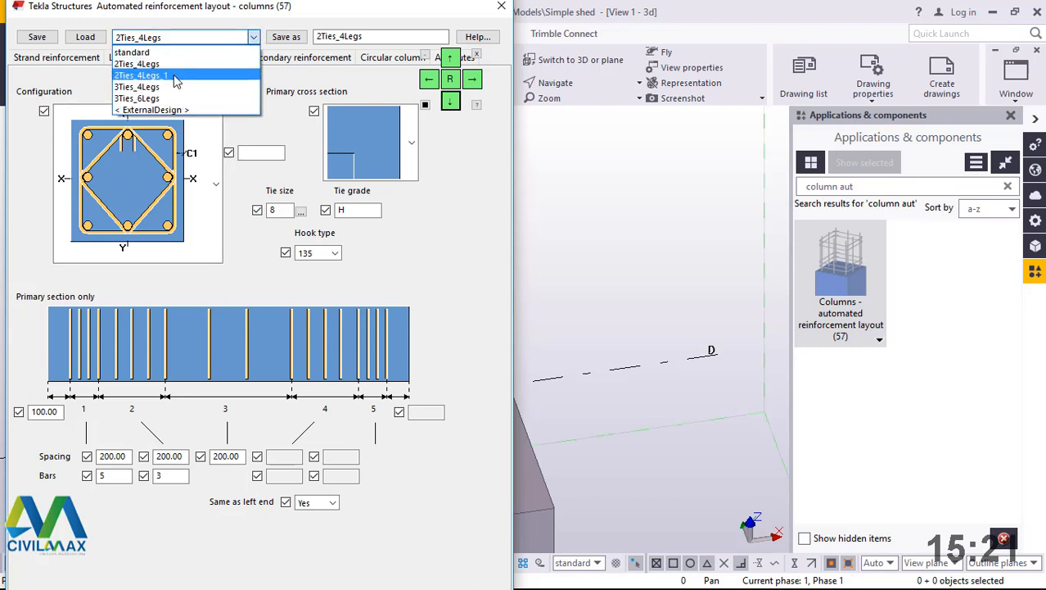
pyautogui.click(174, 76)
pyautogui.click(86, 37)
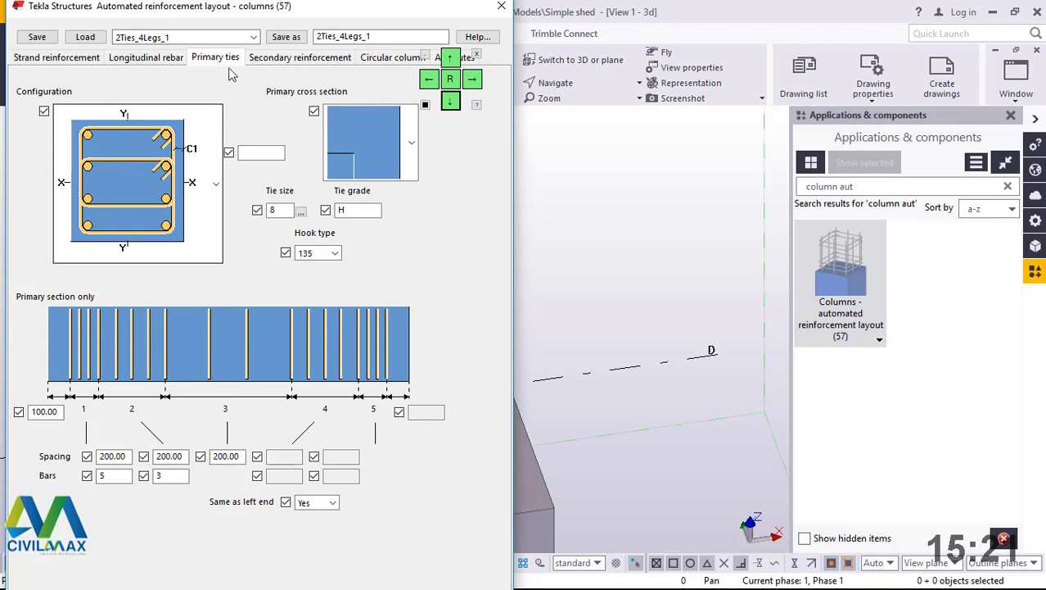
# Step: Load the saved 3Ties_4Legs settings into the column reinforcement component
pyautogui.click(204, 37)
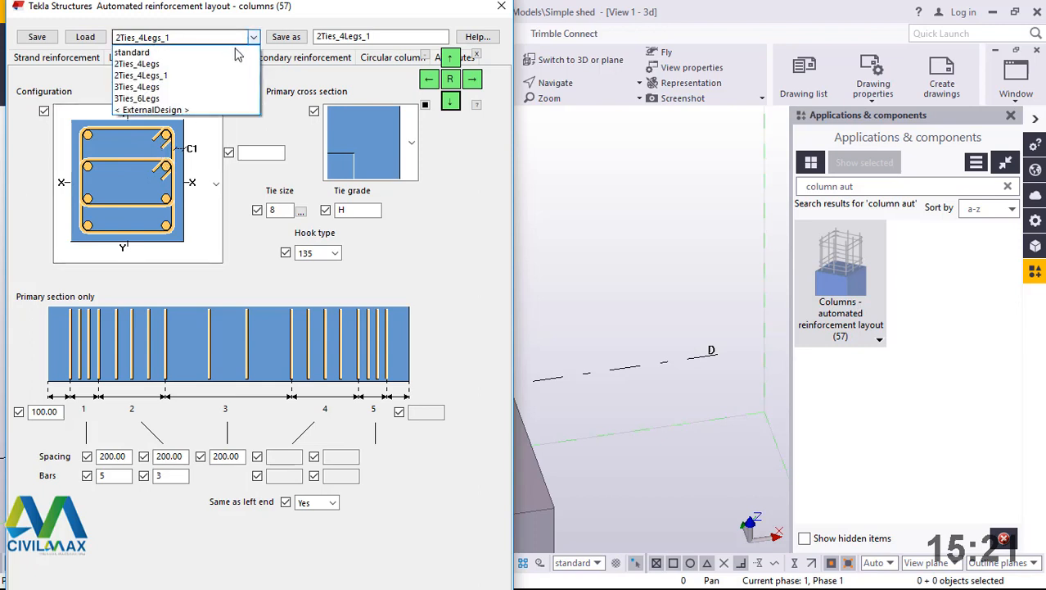
pyautogui.click(162, 87)
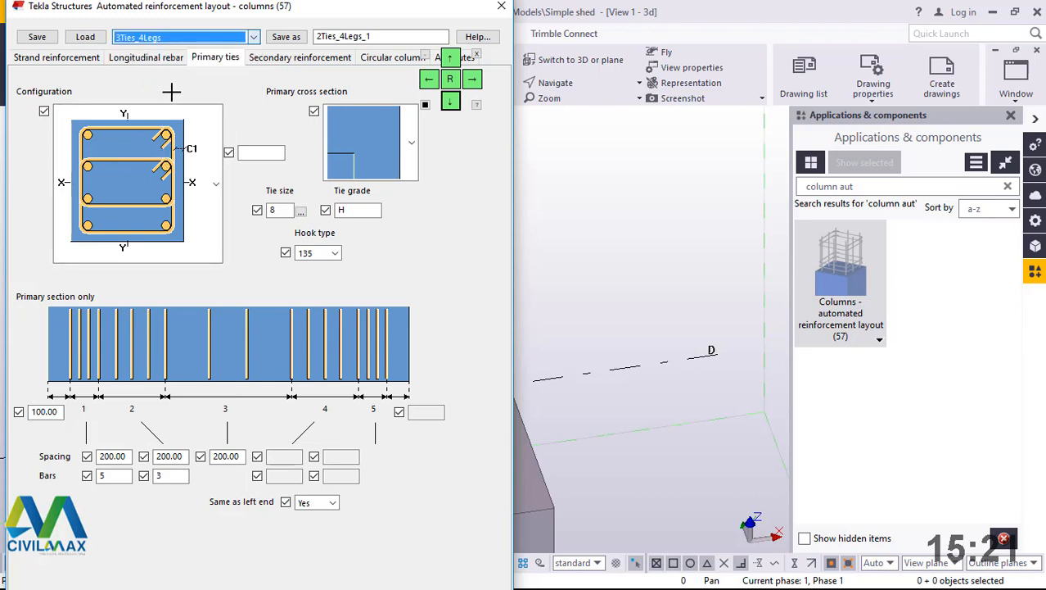
pyautogui.click(86, 36)
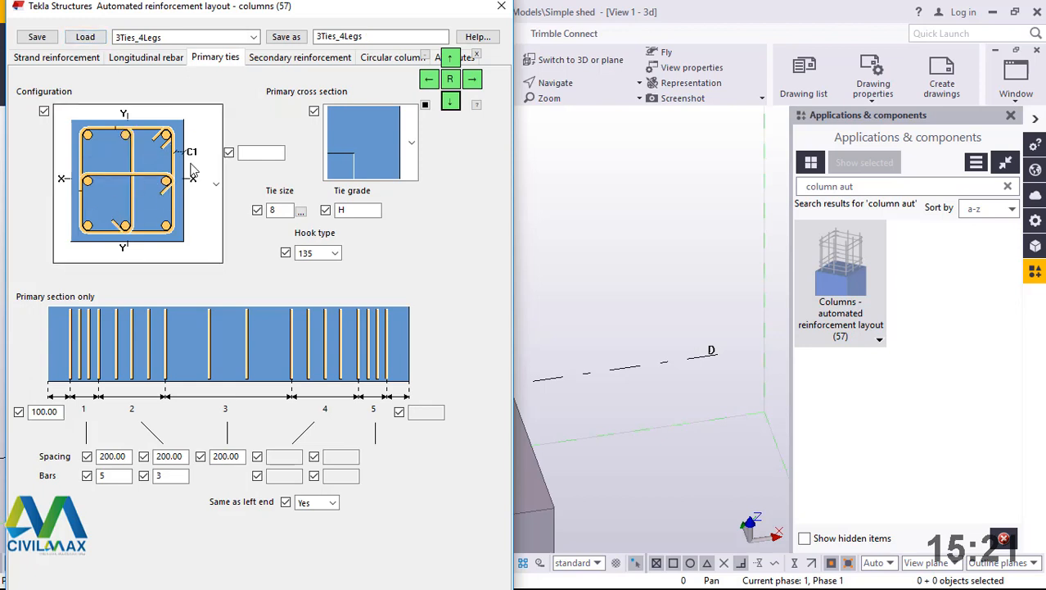
# Step: Load the saved 3Ties_6Legs settings into the column reinforcement component
pyautogui.click(254, 38)
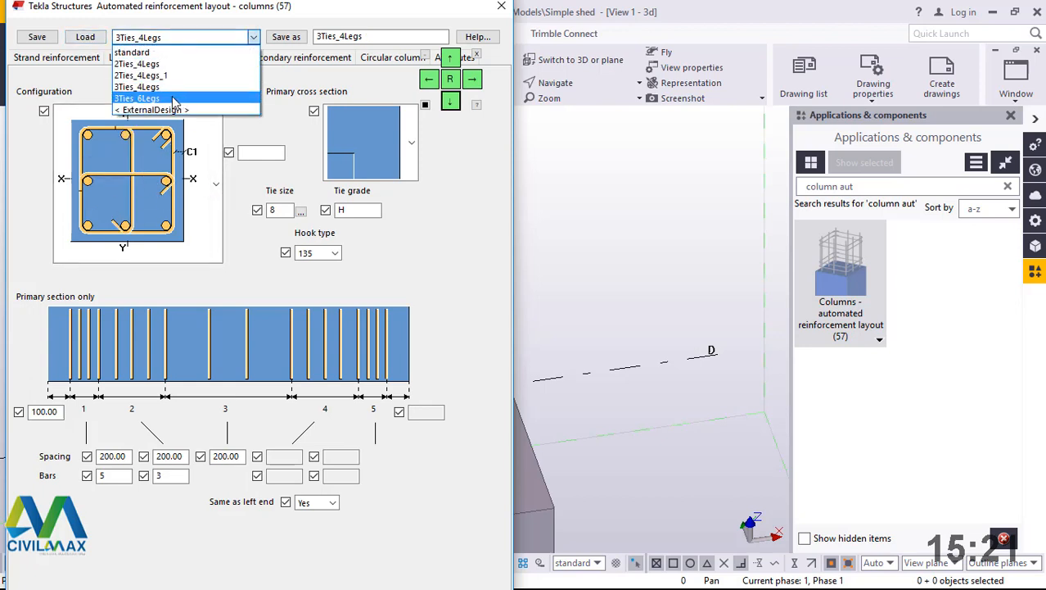
pyautogui.click(174, 99)
pyautogui.click(87, 39)
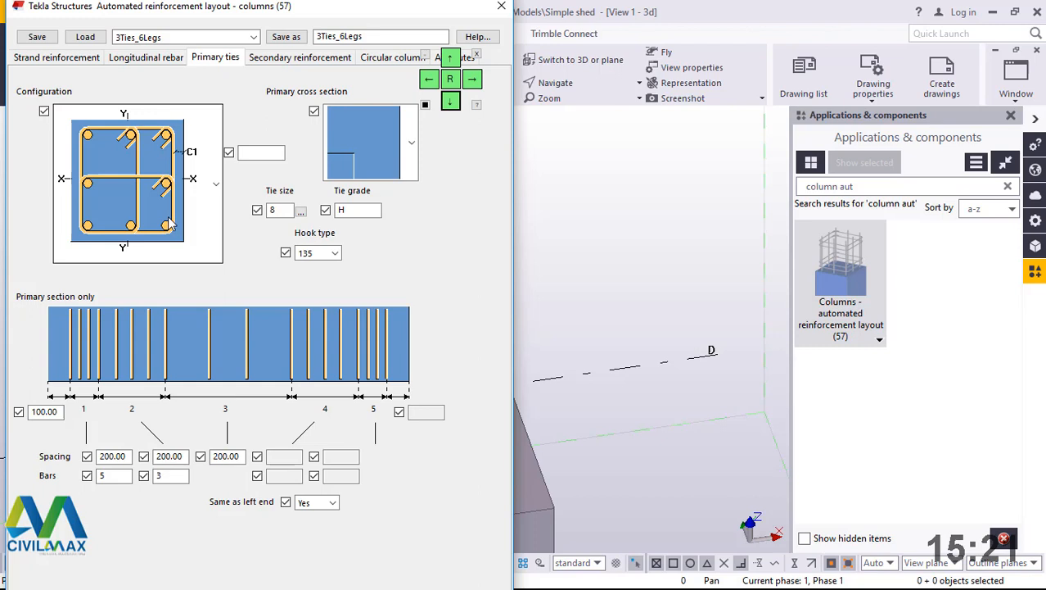
# Step: Bring the full column and its footing into view in the 3D model and end the running command
pyautogui.scroll(-5, 668, 299)
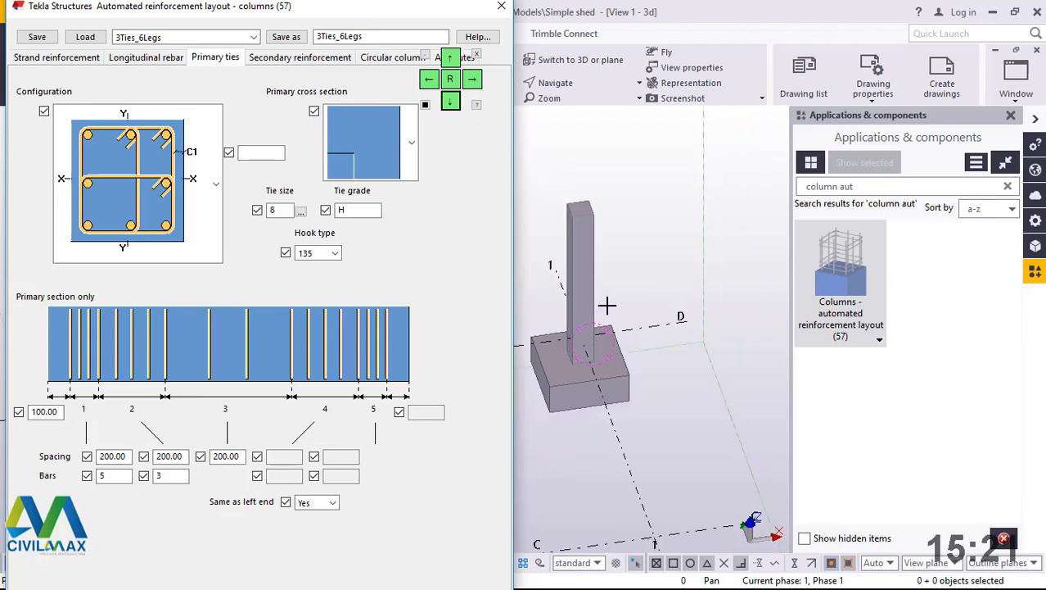
pyautogui.scroll(5, 589, 299)
pyautogui.rightClick(692, 189)
pyautogui.click(733, 199)
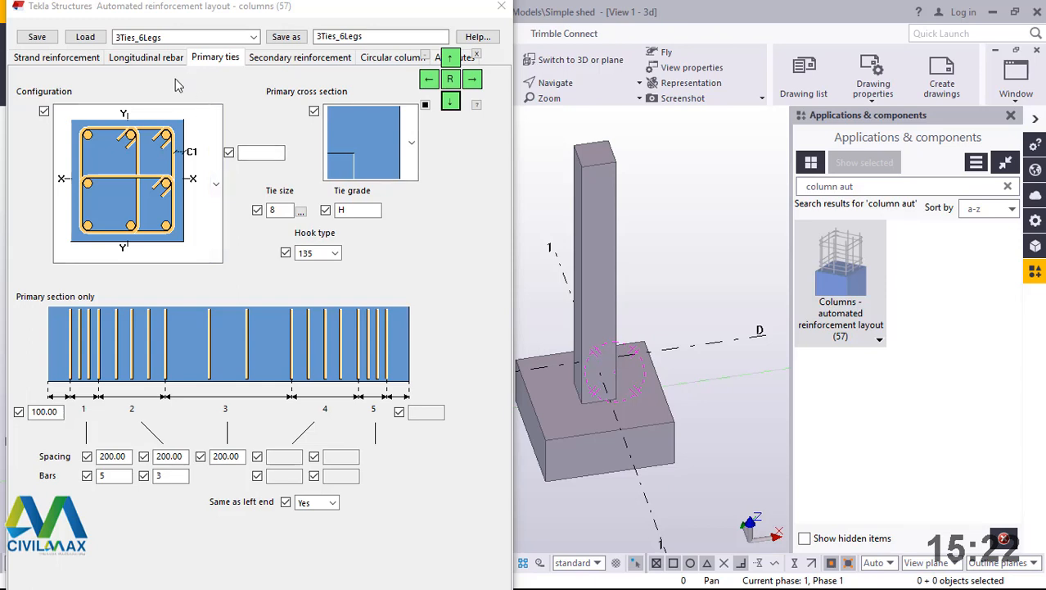
# Step: Switch the column reinforcement component back to the saved 2Ties_4Legs settings
pyautogui.click(252, 38)
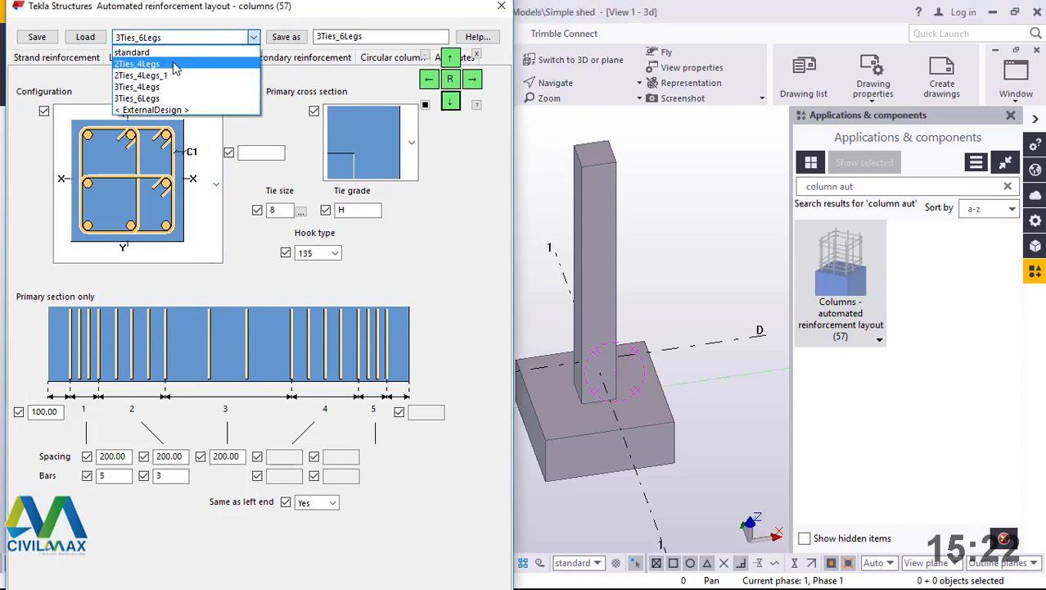
pyautogui.click(173, 63)
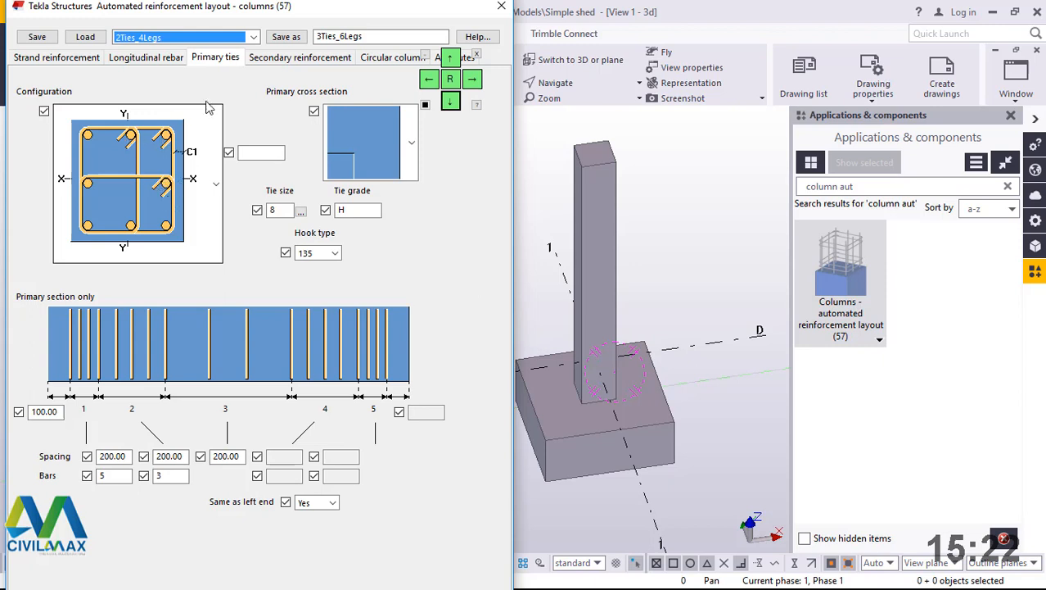
pyautogui.click(85, 37)
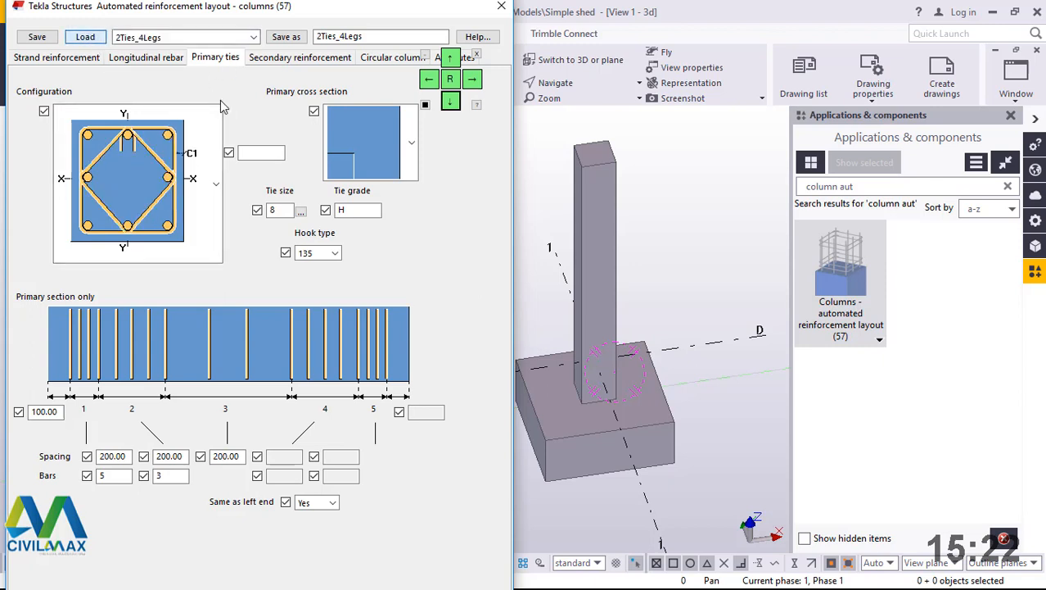
# Step: Review the primary tie configuration, start offset and first-zone spacing of the 2Ties_4Legs settings
pyautogui.click(148, 163)
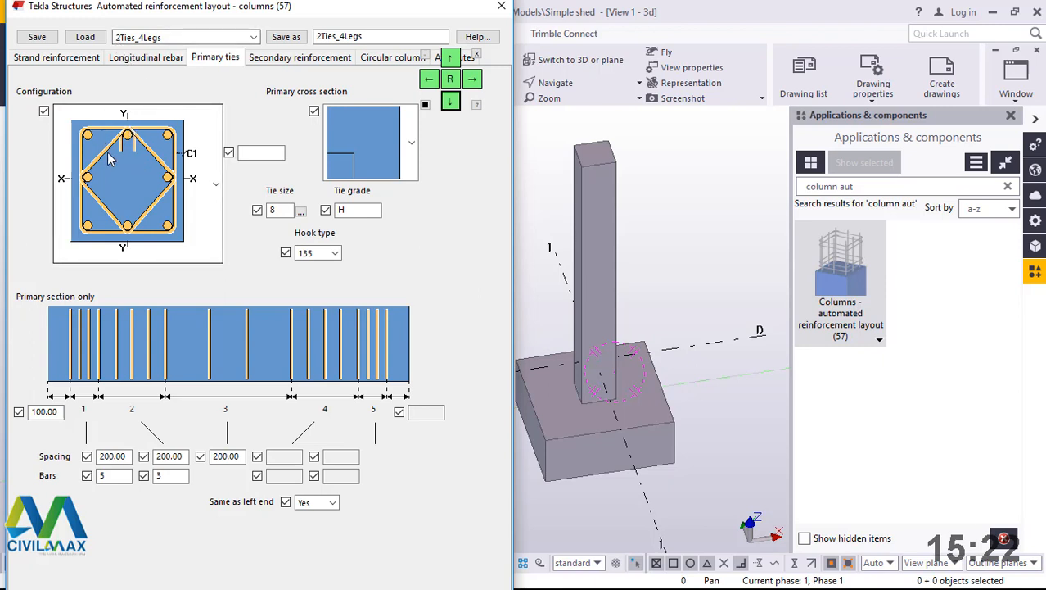
pyautogui.click(229, 39)
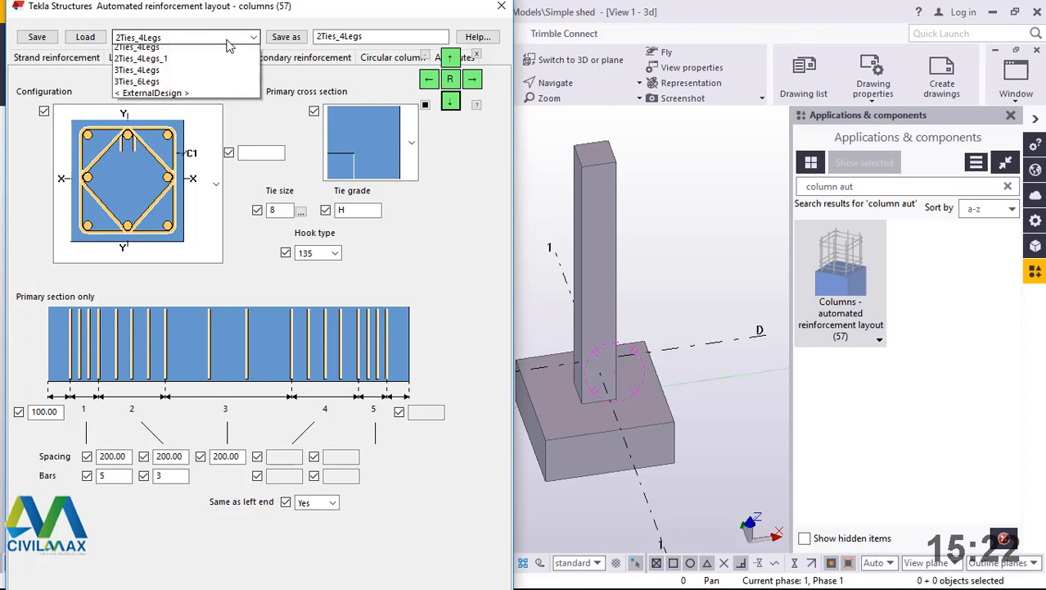
pyautogui.click(213, 63)
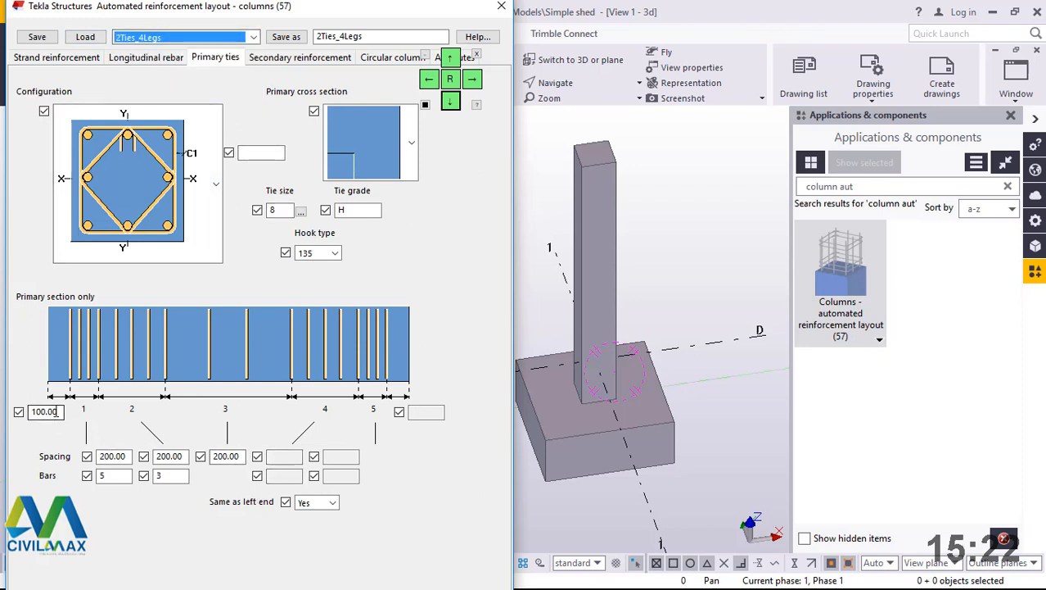
pyautogui.moveTo(56, 412); pyautogui.dragTo(26, 407)
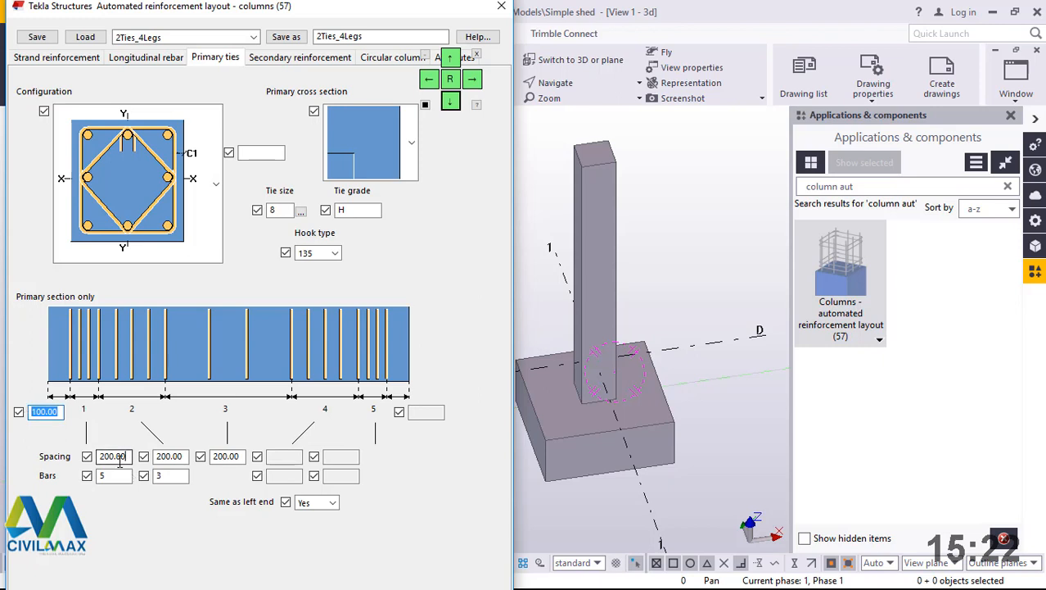
pyautogui.moveTo(120, 460); pyautogui.dragTo(136, 461)
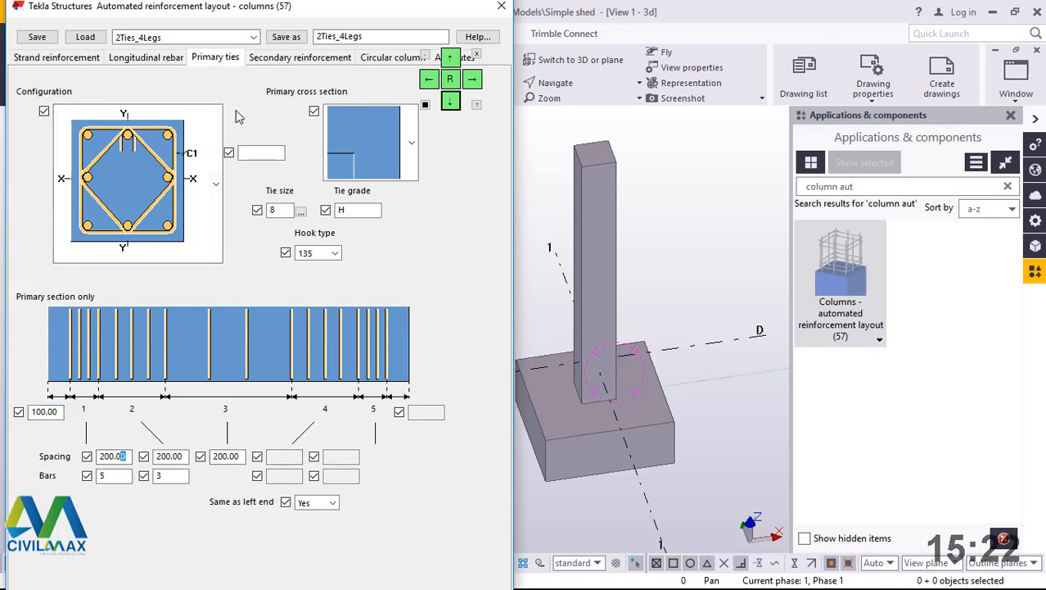
# Step: Load the saved 2Ties_4Legs_1 settings before placing the column reinforcement
pyautogui.click(248, 39)
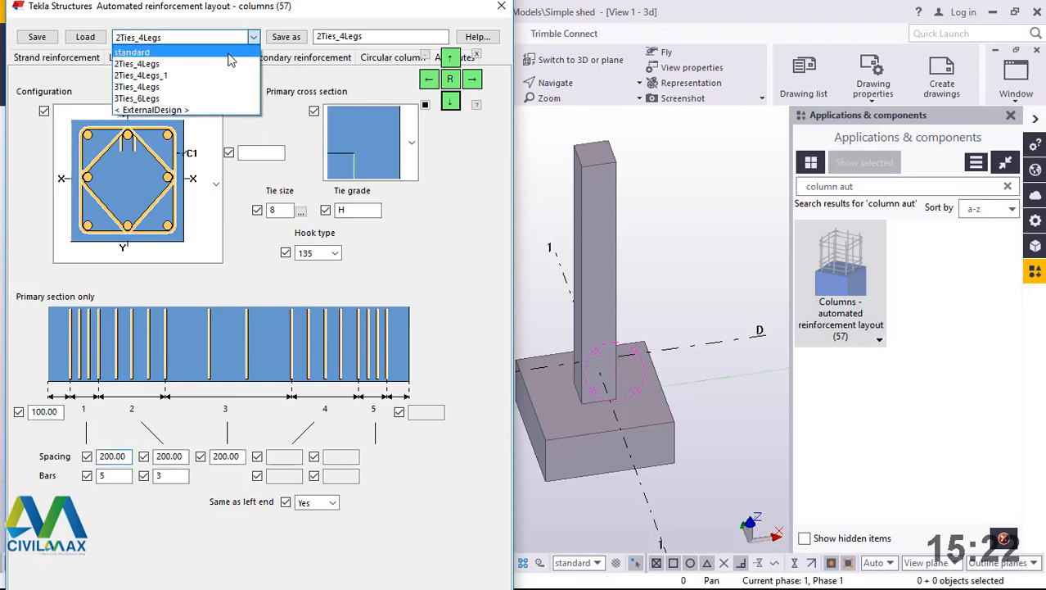
pyautogui.click(148, 76)
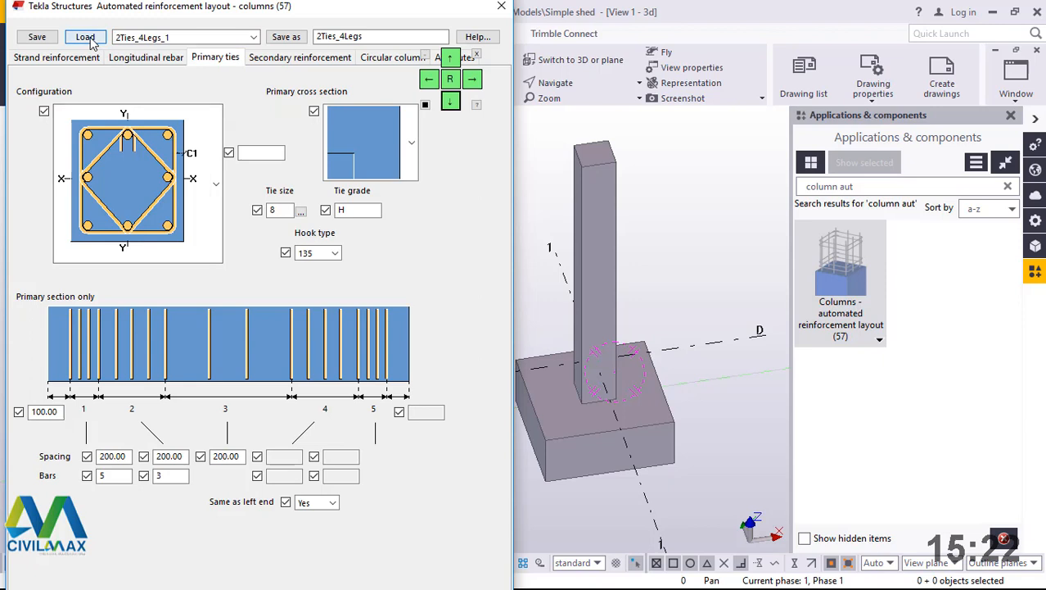
pyautogui.click(89, 37)
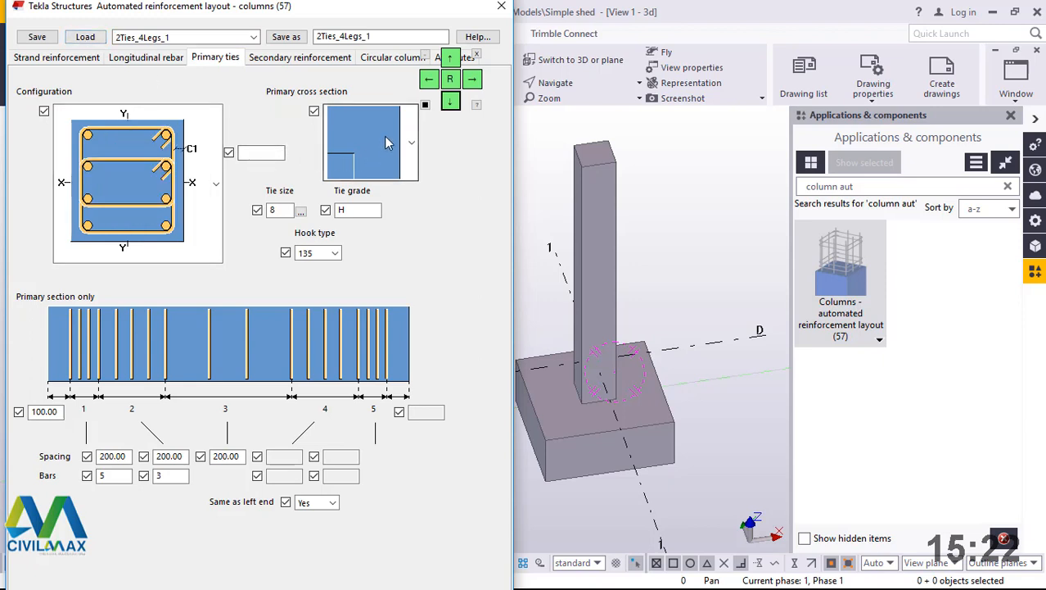
# Step: Insert the Columns - automated reinforcement layout (57) component on the concrete column and end the command
pyautogui.click(450, 61)
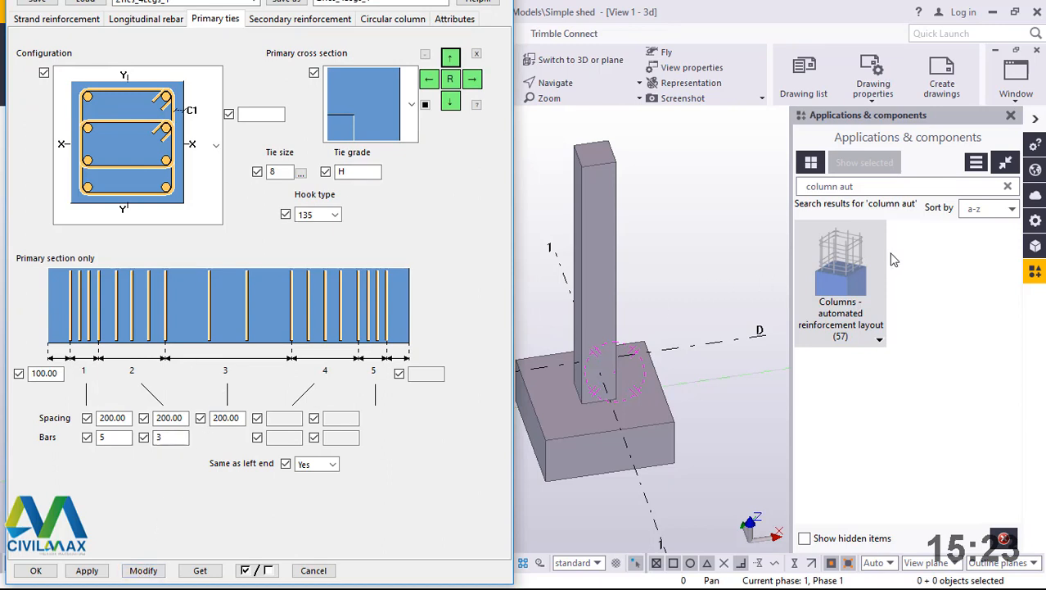
pyautogui.scroll(5, 580, 138)
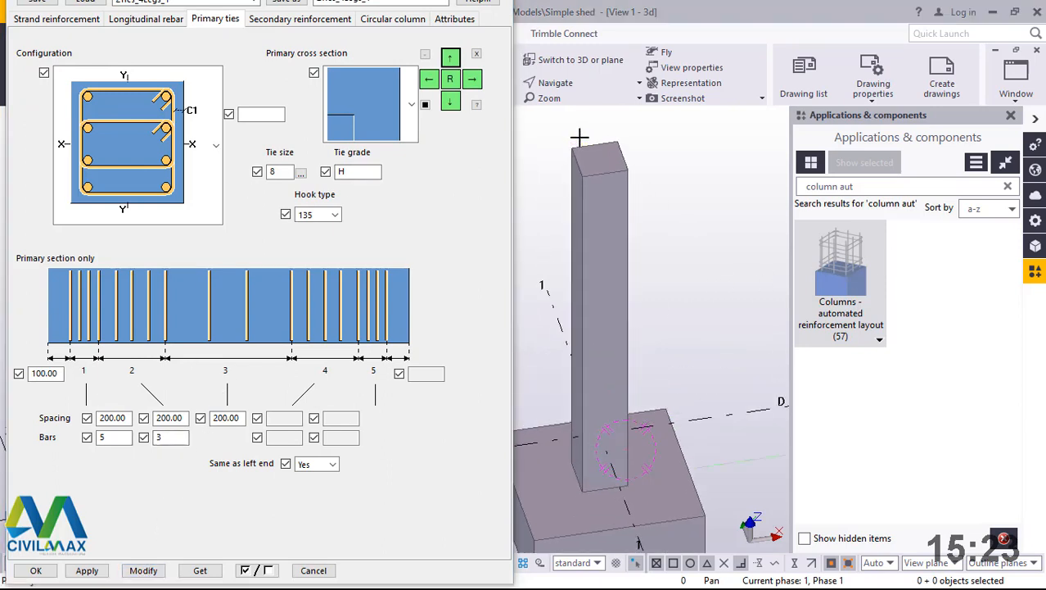
pyautogui.scroll(2, 580, 137)
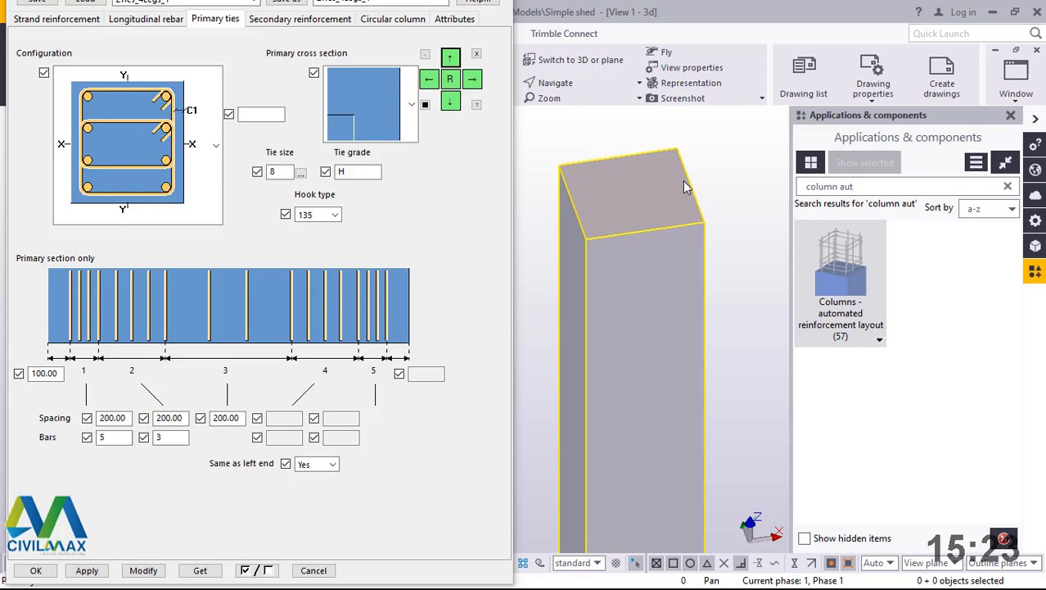
pyautogui.click(684, 187)
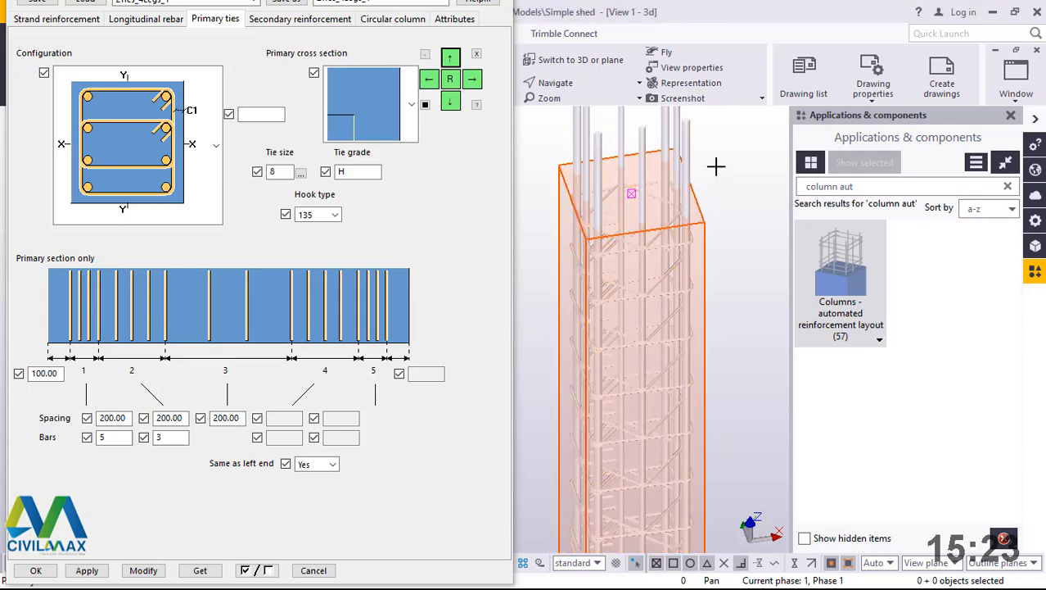
pyautogui.rightClick(716, 166)
pyautogui.click(750, 171)
# Step: Examine the generated longitudinal bars and ties from above at the top of the column
pyautogui.scroll(3, 635, 202)
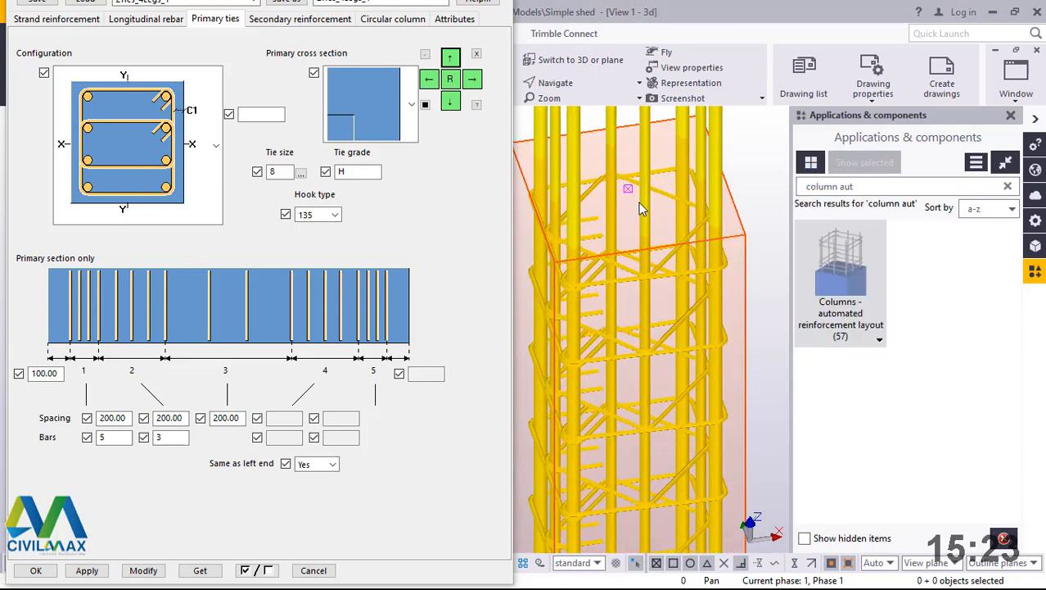
pyautogui.keyDown('ctrl'); pyautogui.moveTo(635, 260); pyautogui.dragTo(669, 280, button='middle'); pyautogui.keyUp('ctrl')
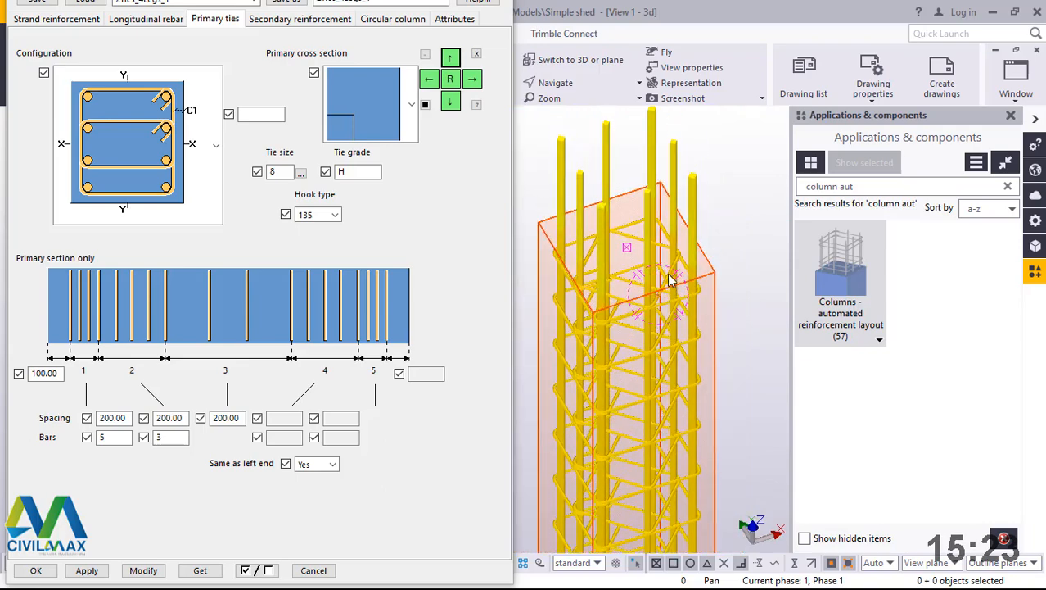
pyautogui.scroll(3, 640, 264)
pyautogui.scroll(-2, 704, 233)
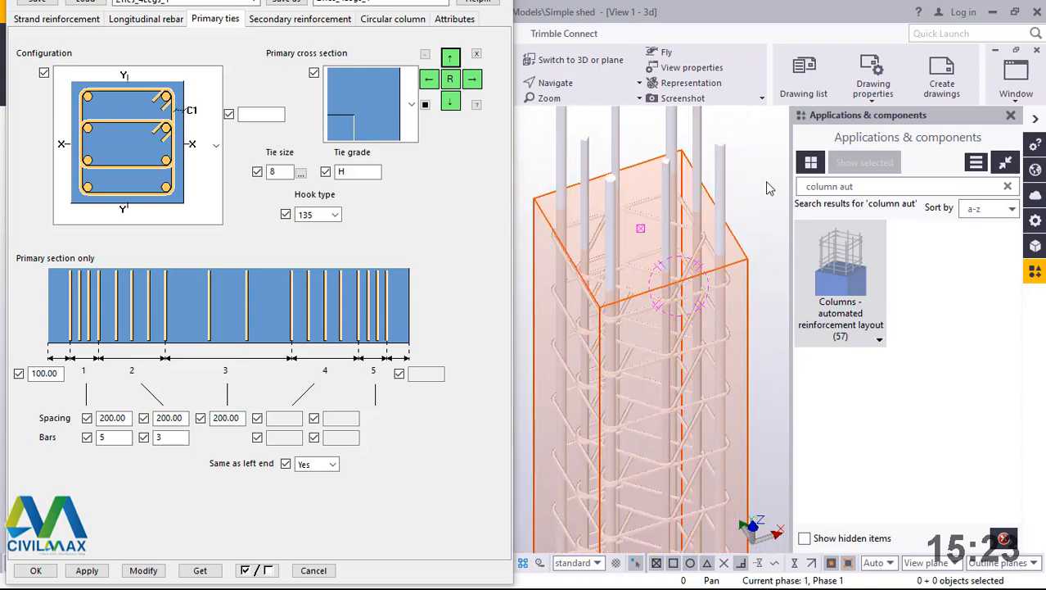
pyautogui.click(758, 155)
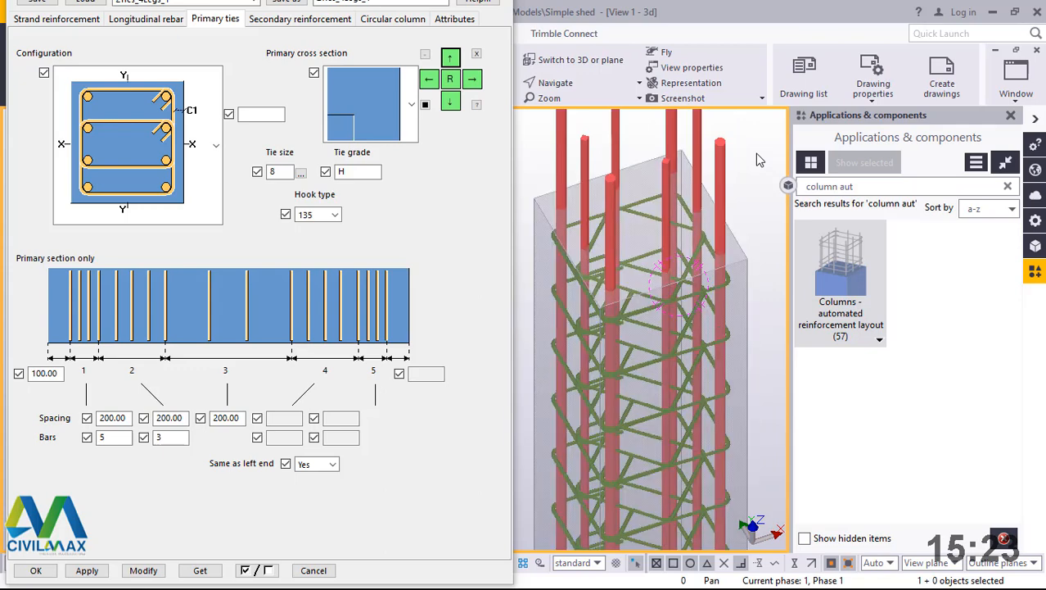
pyautogui.keyDown('ctrl'); pyautogui.moveTo(698, 305); pyautogui.dragTo(689, 341, button='middle'); pyautogui.keyUp('ctrl')
pyautogui.scroll(3, 656, 268)
pyautogui.scroll(-2, 693, 303)
pyautogui.keyDown('ctrl'); pyautogui.moveTo(692, 299); pyautogui.dragTo(699, 332, button='middle'); pyautogui.keyUp('ctrl')
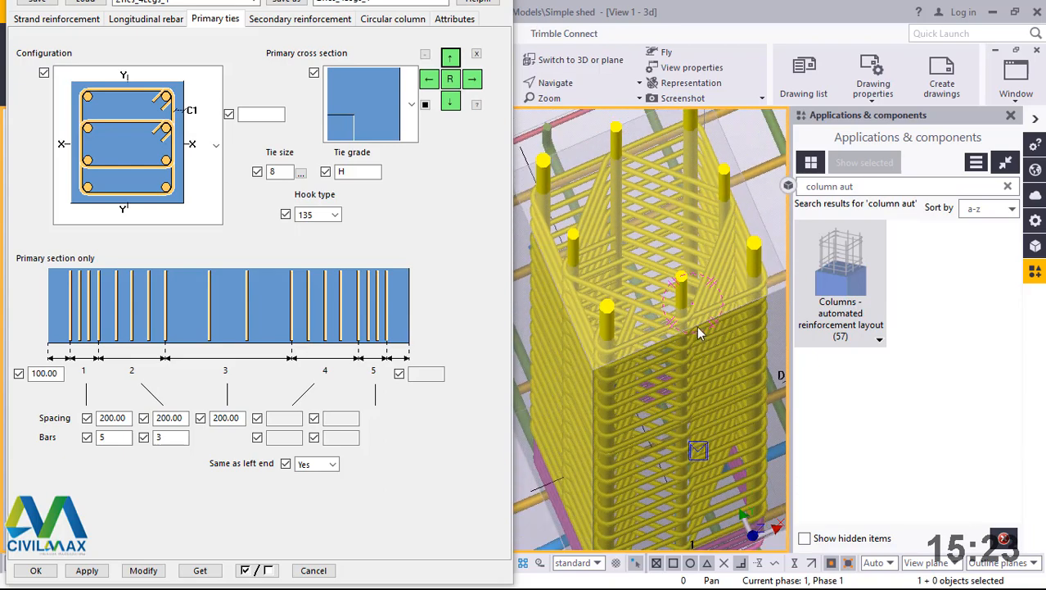
pyautogui.rightClick(670, 236)
pyautogui.click(673, 236)
# Step: Open the placed column reinforcement component's properties and bring the saved-settings area of its dialog into view
pyautogui.doubleClick(660, 169)
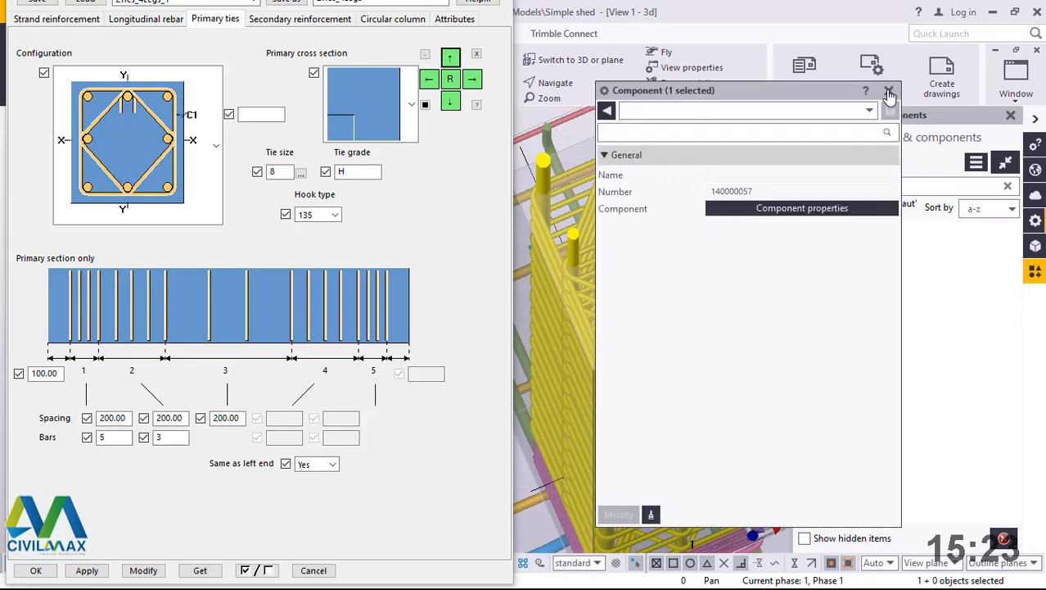
pyautogui.click(888, 91)
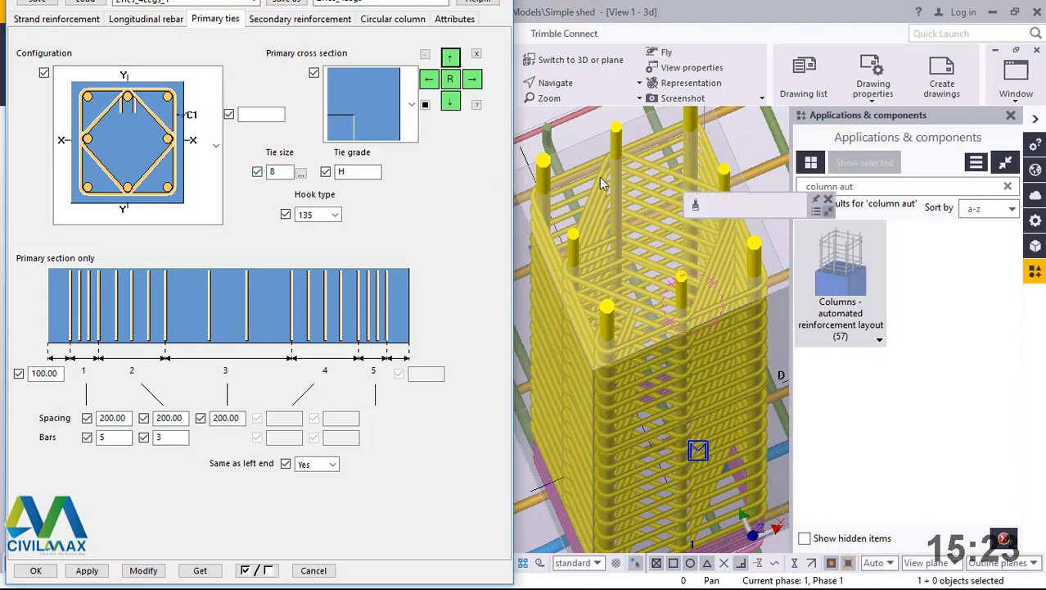
pyautogui.click(451, 105)
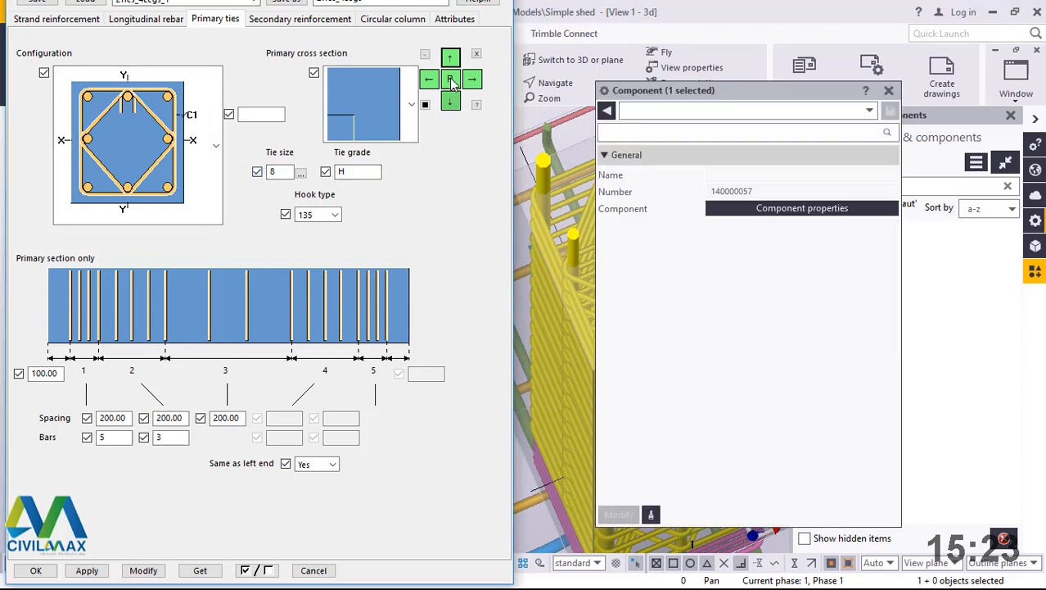
pyautogui.click(450, 79)
pyautogui.click(451, 102)
pyautogui.click(889, 90)
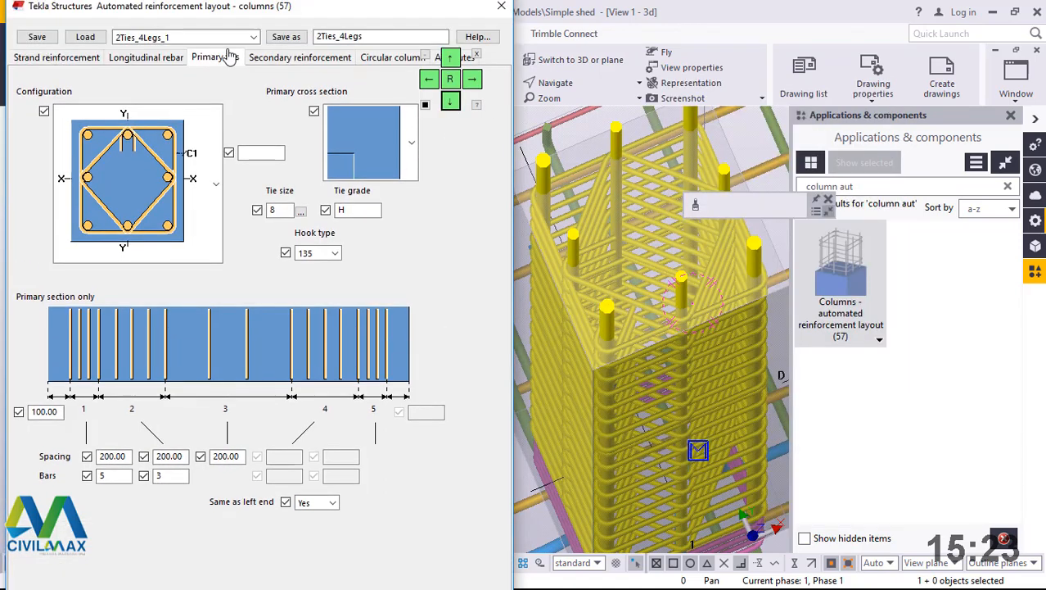
# Step: Reopen the placed component's properties and load the saved 2Ties_4Legs_1 settings for it
pyautogui.click(661, 165)
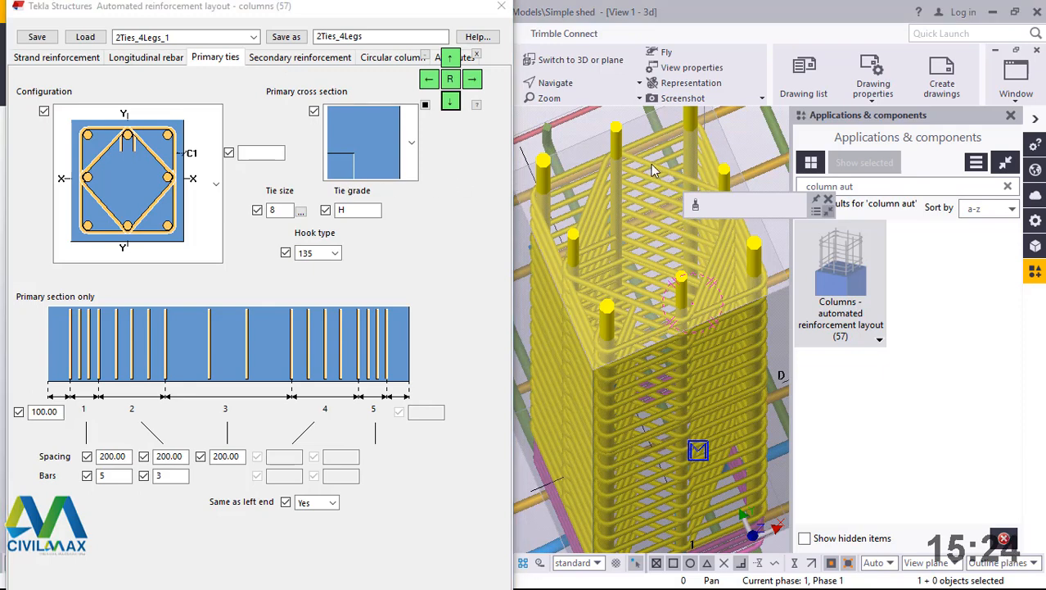
pyautogui.doubleClick(651, 164)
pyautogui.doubleClick(595, 239)
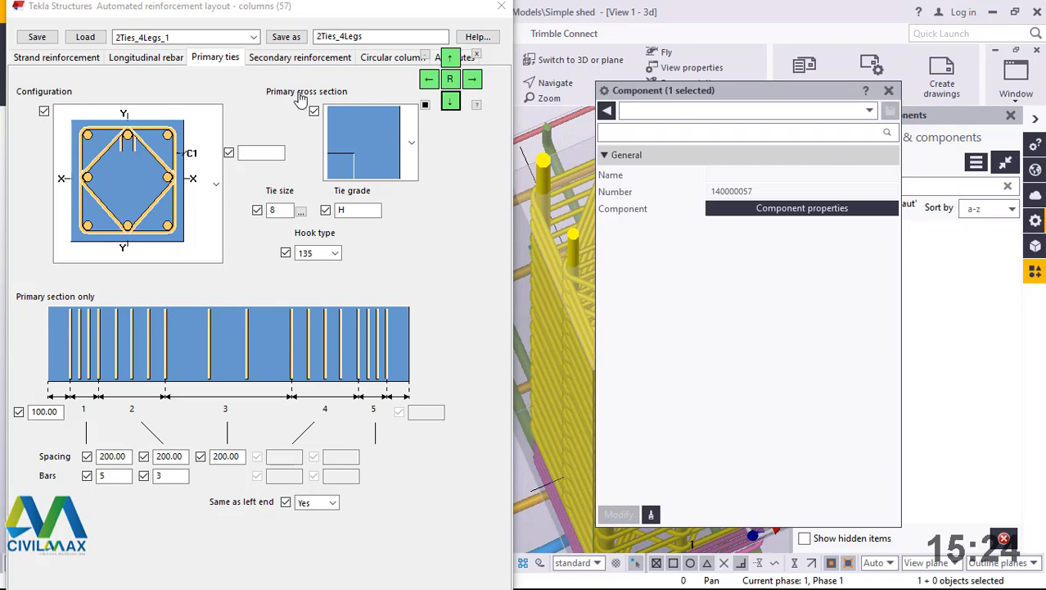
pyautogui.click(889, 91)
pyautogui.click(254, 38)
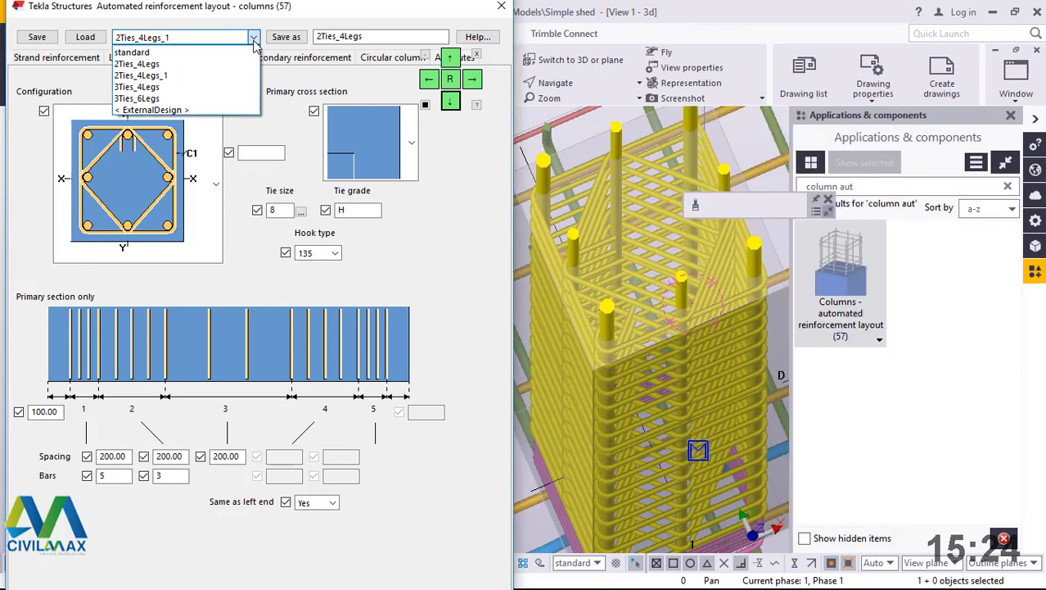
pyautogui.click(195, 75)
pyautogui.click(88, 38)
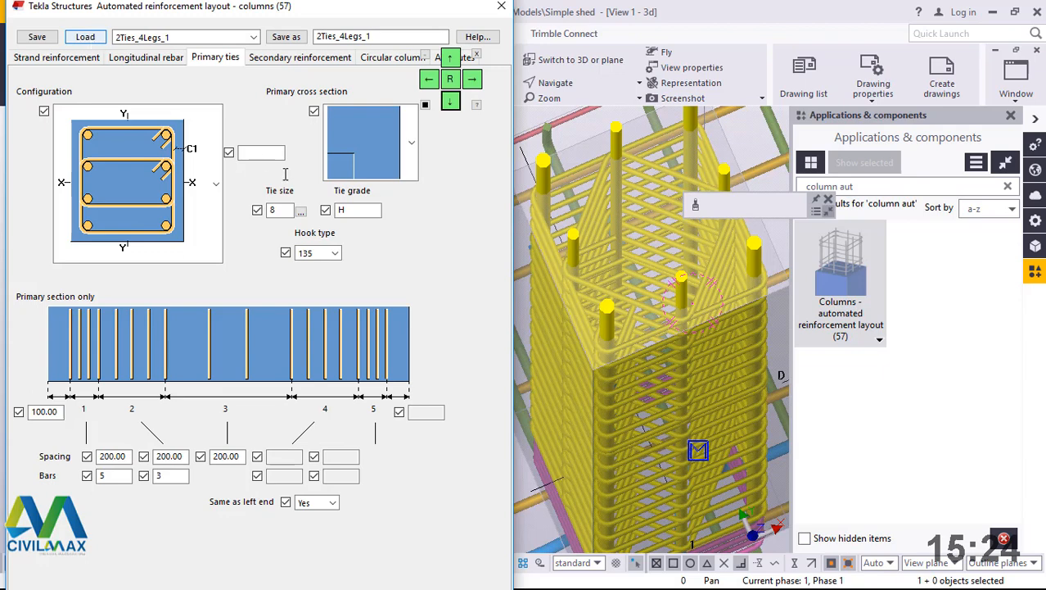
# Step: Apply the loaded 2Ties_4Legs_1 settings to the placed column reinforcement component
pyautogui.click(451, 60)
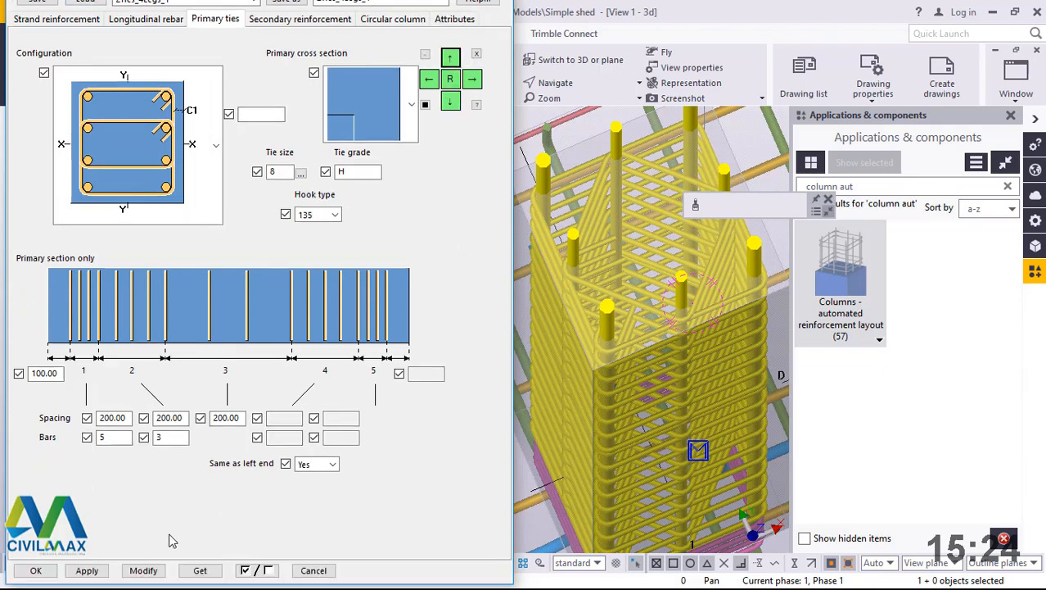
pyautogui.click(144, 571)
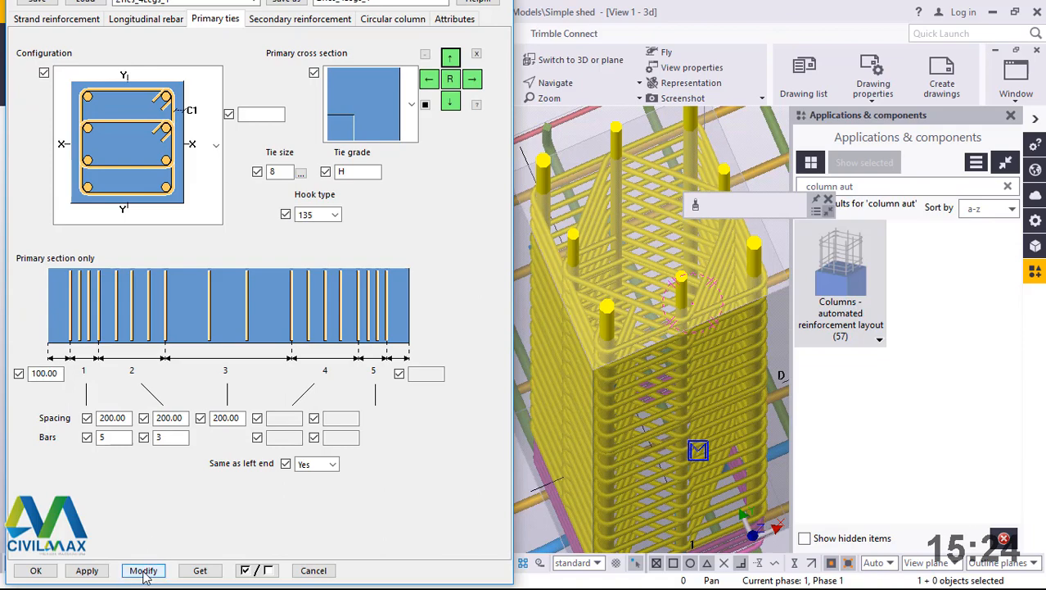
pyautogui.click(142, 573)
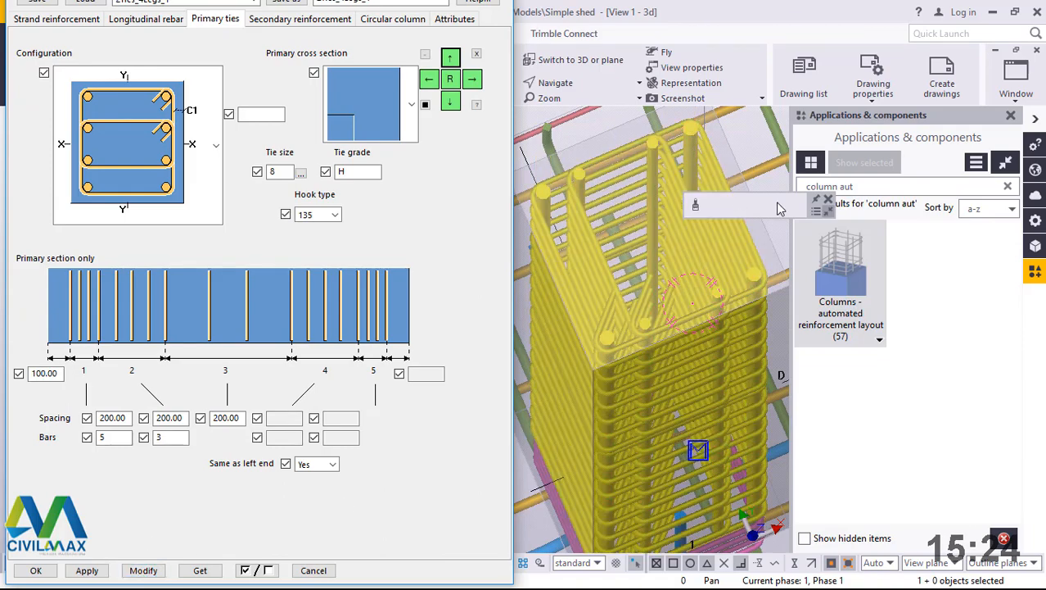
# Step: Examine the modified ties and longitudinal bars around the top of the column from different 3D angles
pyautogui.scroll(1, 668, 245)
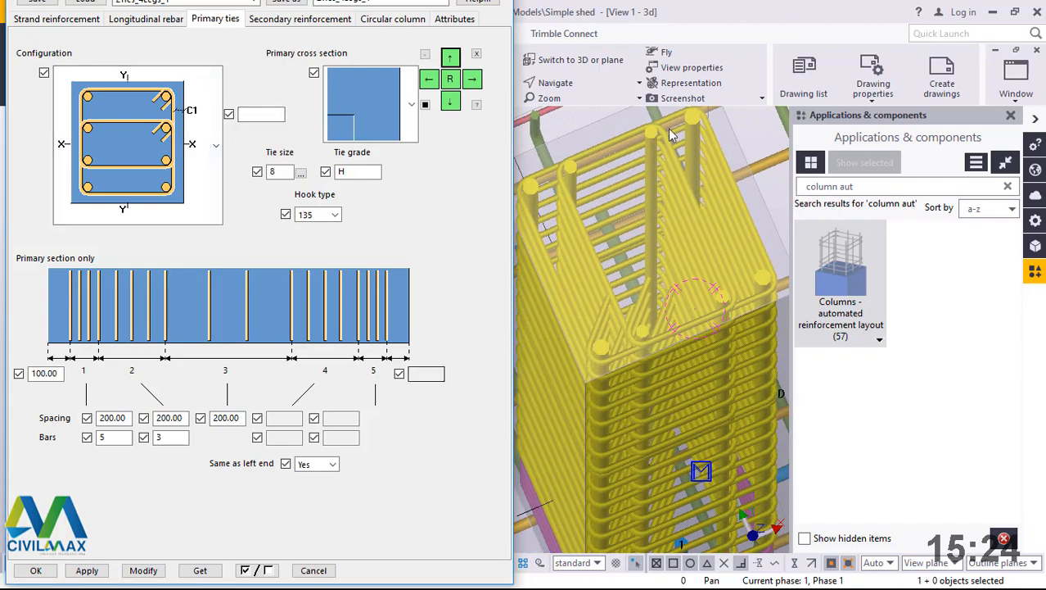
pyautogui.click(591, 87)
pyautogui.click(591, 106)
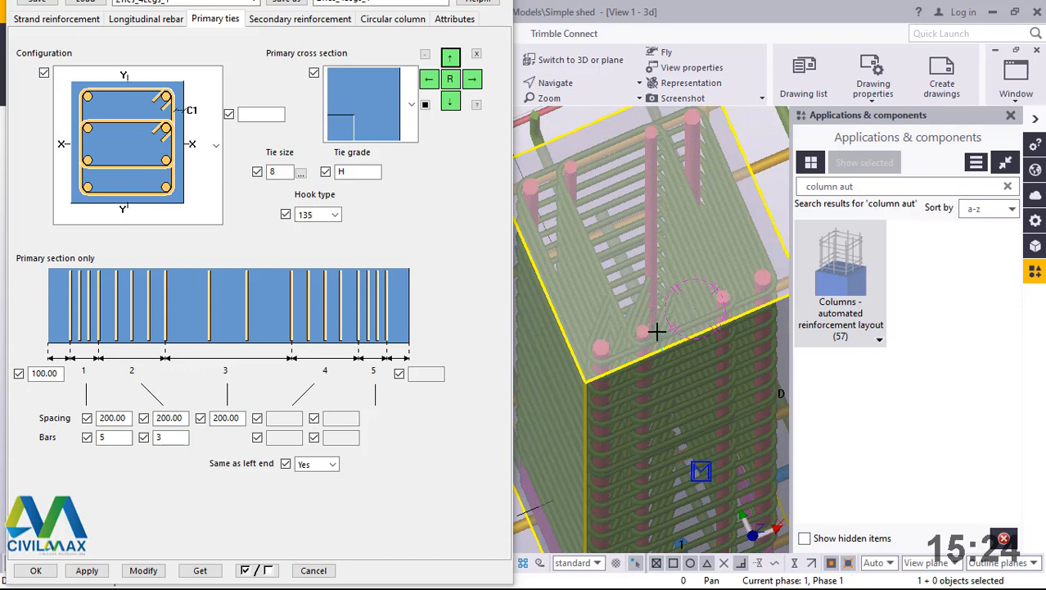
pyautogui.moveTo(657, 330); pyautogui.dragTo(657, 303, button='middle')
pyautogui.click(573, 83)
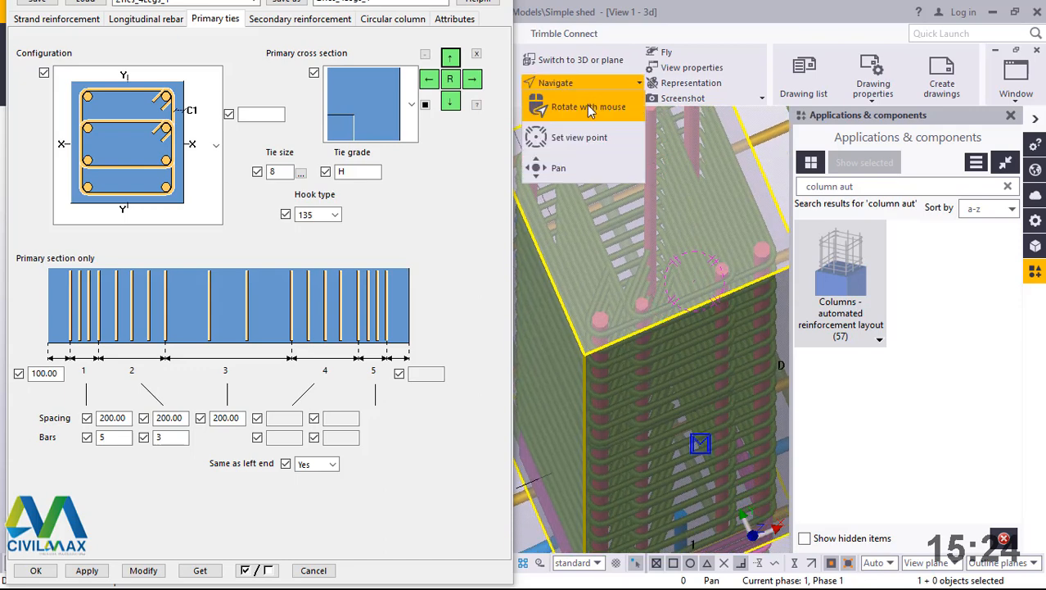
pyautogui.click(588, 107)
pyautogui.moveTo(665, 267); pyautogui.dragTo(649, 125)
pyautogui.scroll(-5, 664, 205)
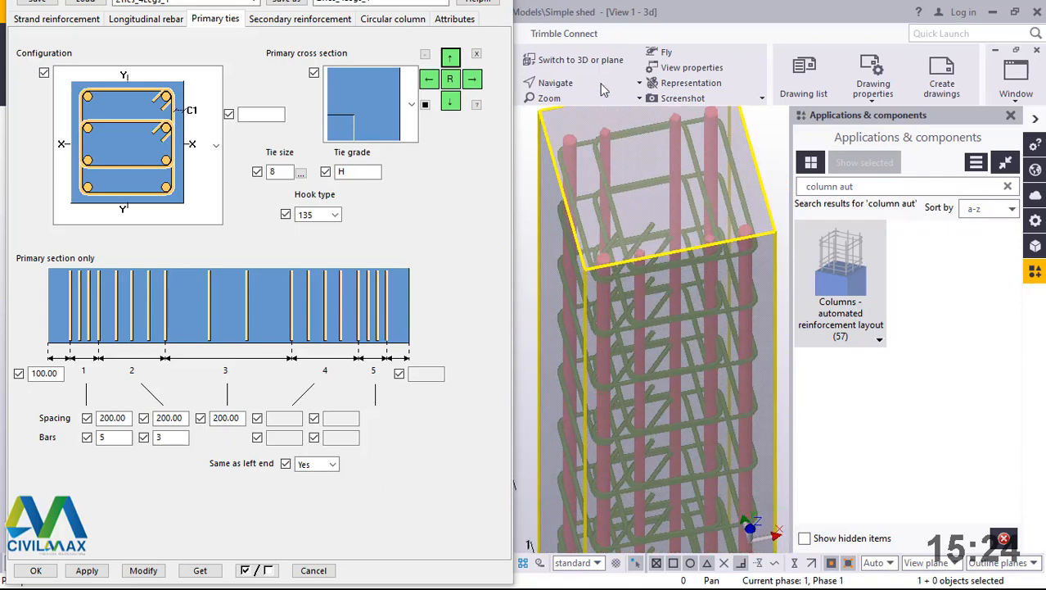
# Step: Switch to the plan view, close the component catalog and examine the overlapping ties, hooks and longitudinal bars in the column's cross-section
pyautogui.click(602, 62)
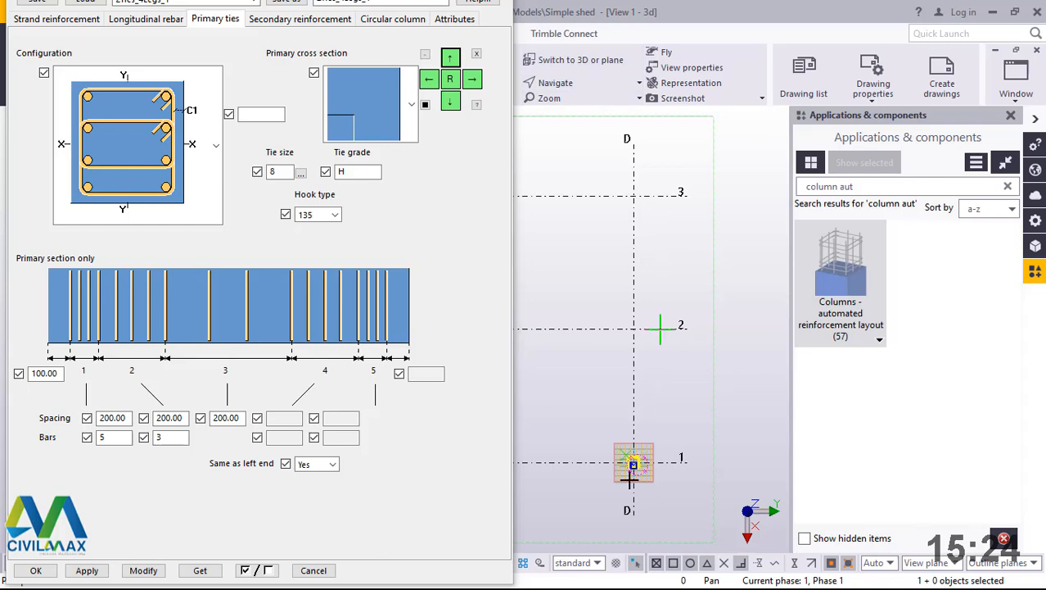
pyautogui.scroll(5, 703, 318)
pyautogui.rightClick(686, 318)
pyautogui.click(718, 331)
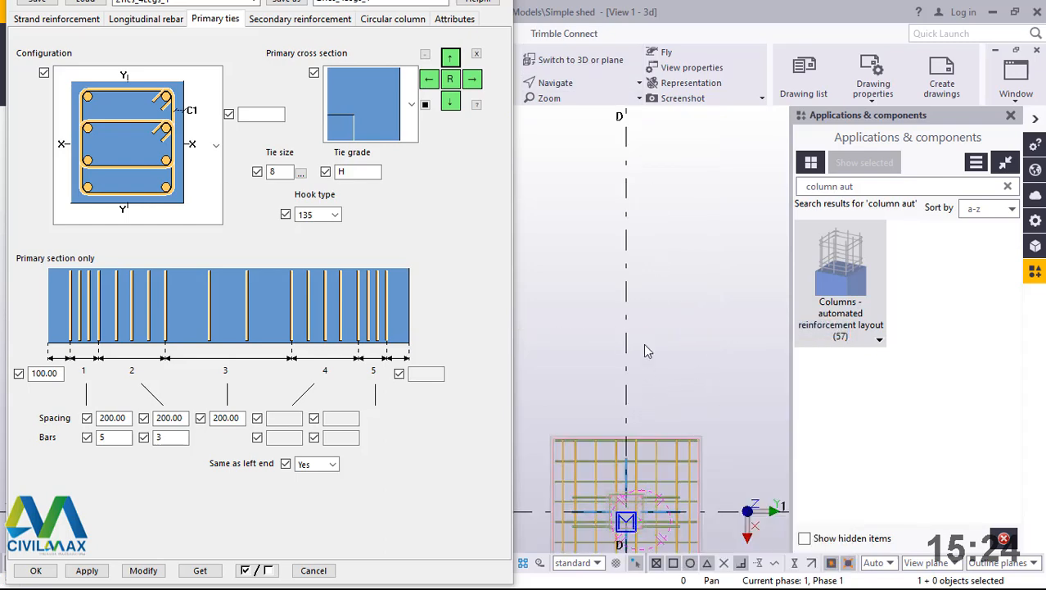
pyautogui.scroll(-2, 643, 343)
pyautogui.scroll(3, 637, 443)
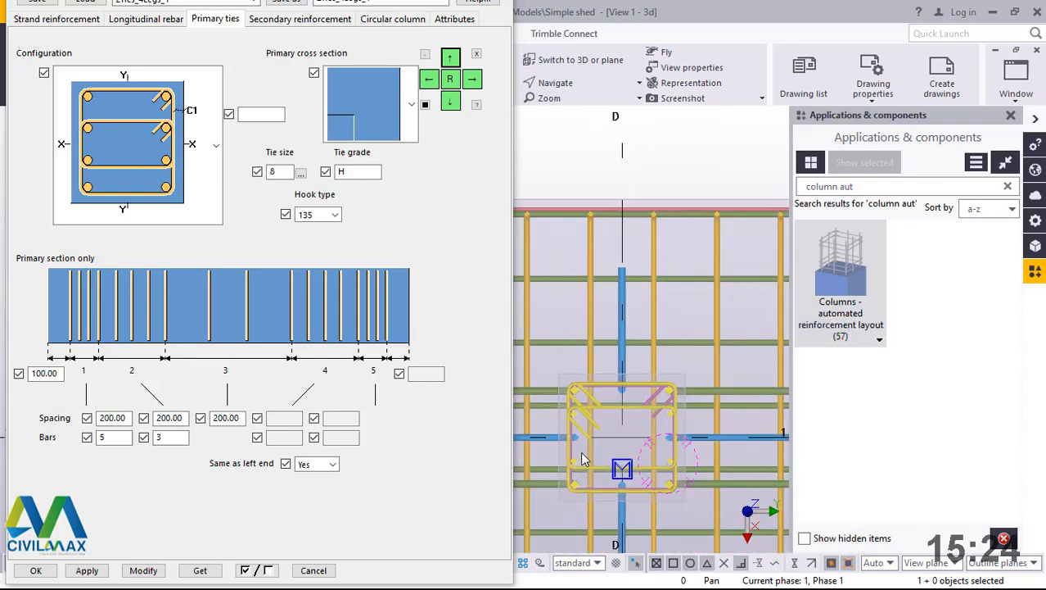
pyautogui.scroll(2, 596, 406)
pyautogui.scroll(1, 596, 407)
pyautogui.scroll(-1, 563, 357)
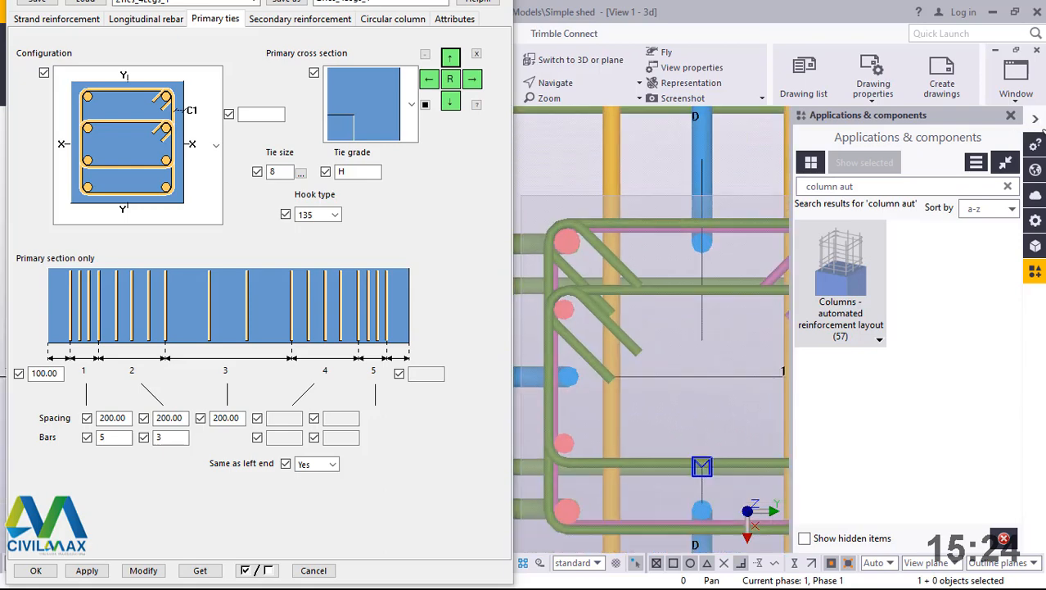
pyautogui.click(1011, 117)
pyautogui.scroll(-2, 655, 352)
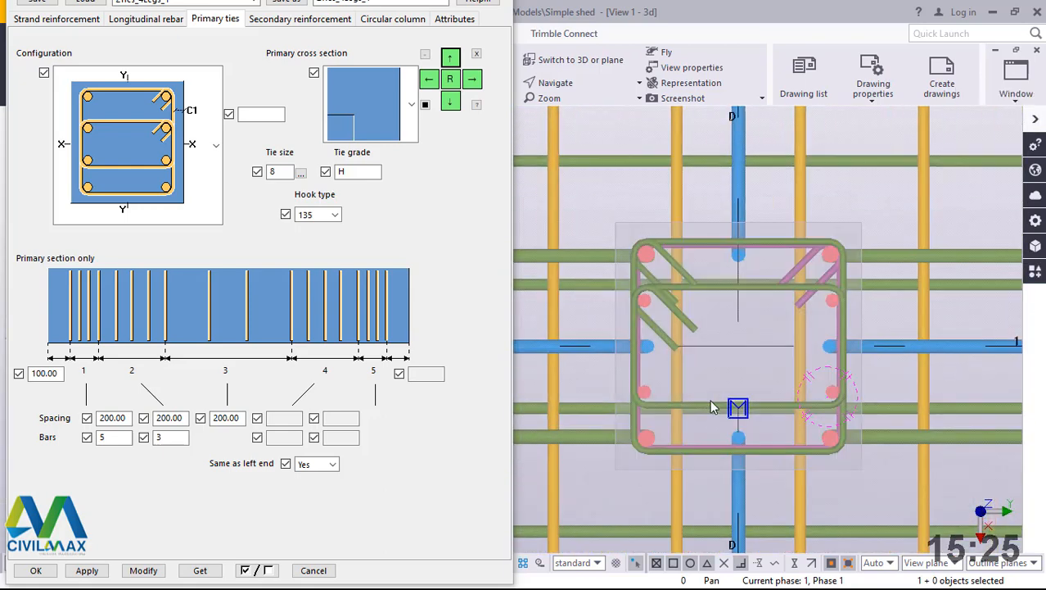
pyautogui.scroll(3, 762, 393)
pyautogui.scroll(1, 789, 389)
pyautogui.scroll(-3, 835, 343)
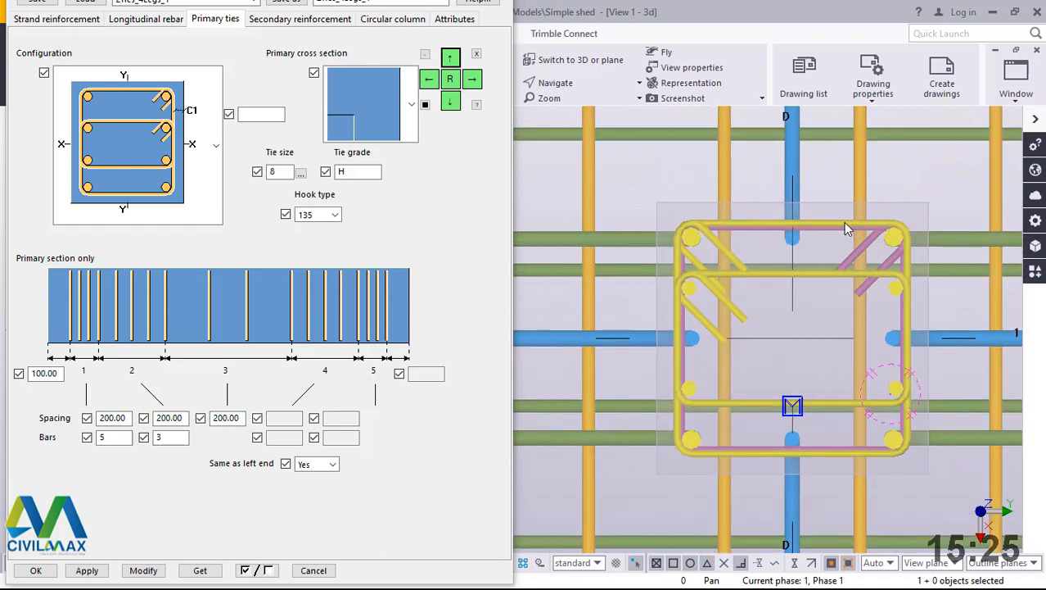
pyautogui.scroll(1, 844, 222)
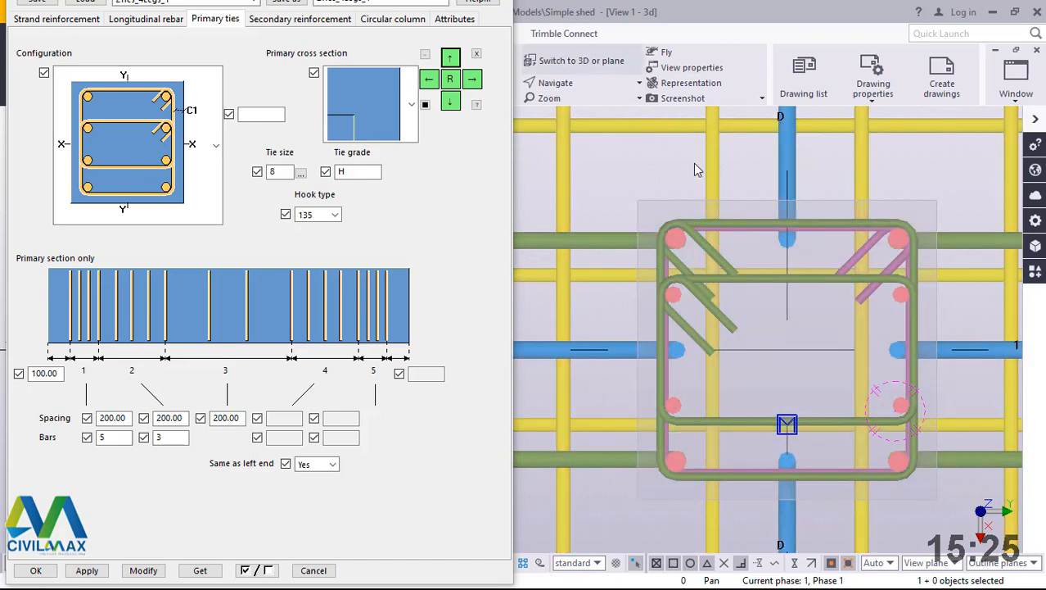
# Step: Return to the 3D view and examine the spacing and hook positions of the overlapping ties along the upper column
pyautogui.click(582, 62)
pyautogui.scroll(6, 526, 227)
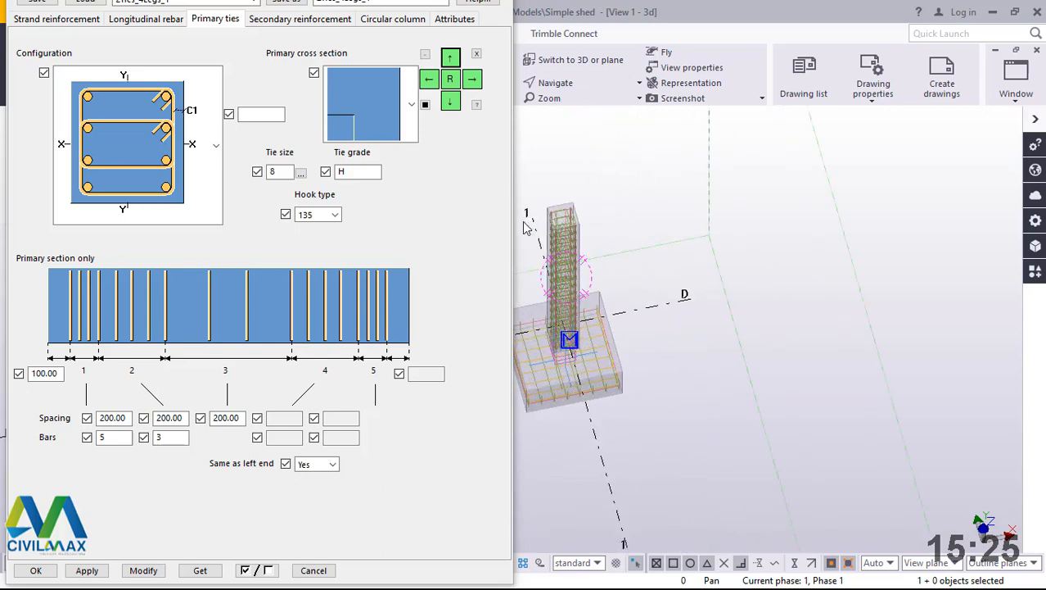
pyautogui.click(583, 88)
pyautogui.click(586, 139)
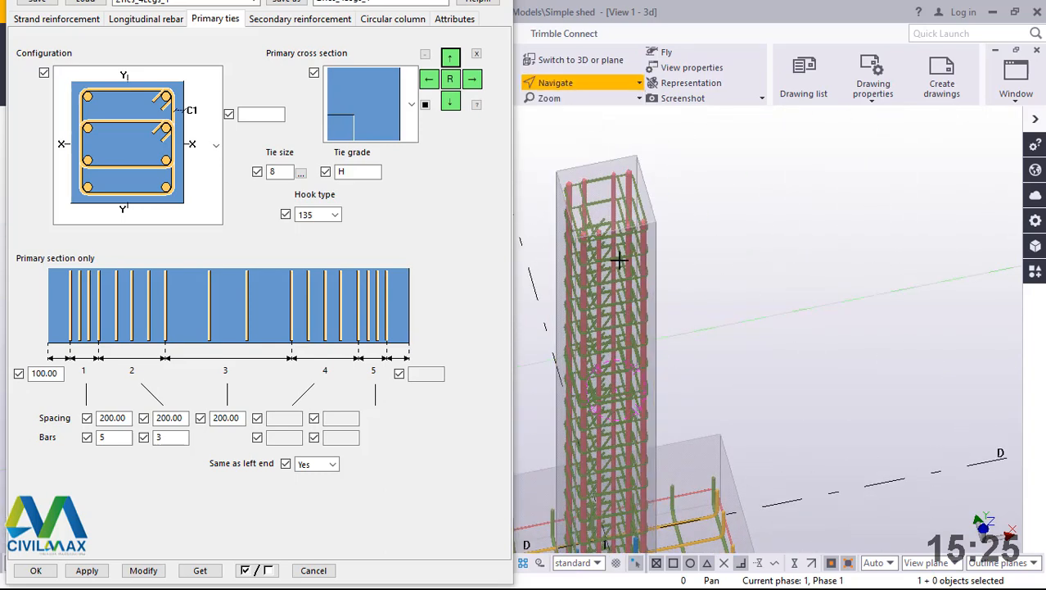
pyautogui.click(621, 314)
pyautogui.keyDown('ctrl'); pyautogui.moveTo(634, 325); pyautogui.dragTo(780, 233, button='middle'); pyautogui.keyUp('ctrl')
pyautogui.scroll(2, 561, 182)
pyautogui.scroll(2, 561, 183)
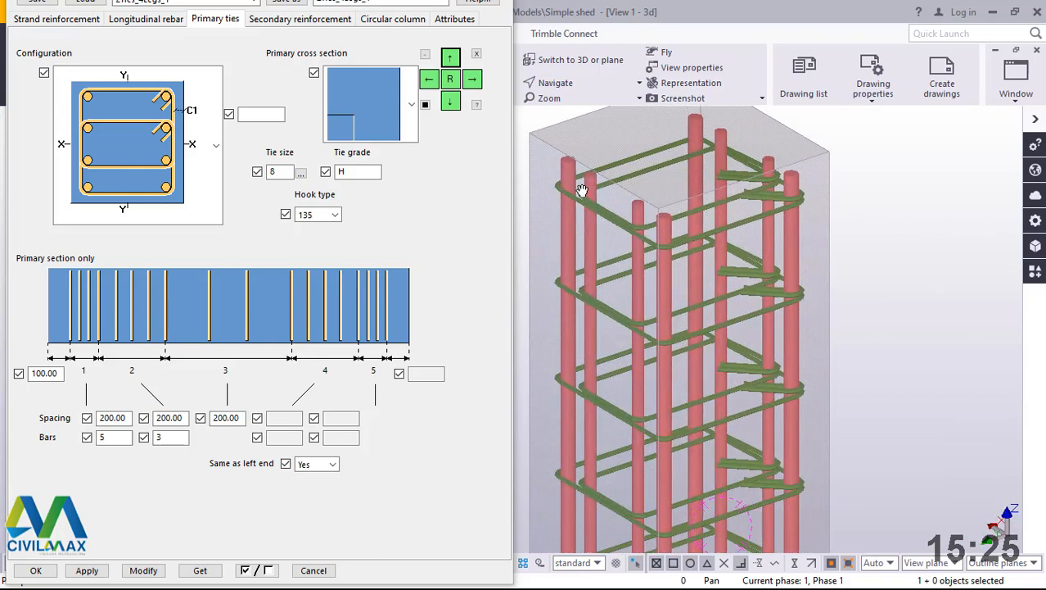
pyautogui.keyDown('ctrl'); pyautogui.moveTo(641, 220); pyautogui.dragTo(656, 269, button='middle'); pyautogui.keyUp('ctrl')
pyautogui.scroll(5, 655, 269)
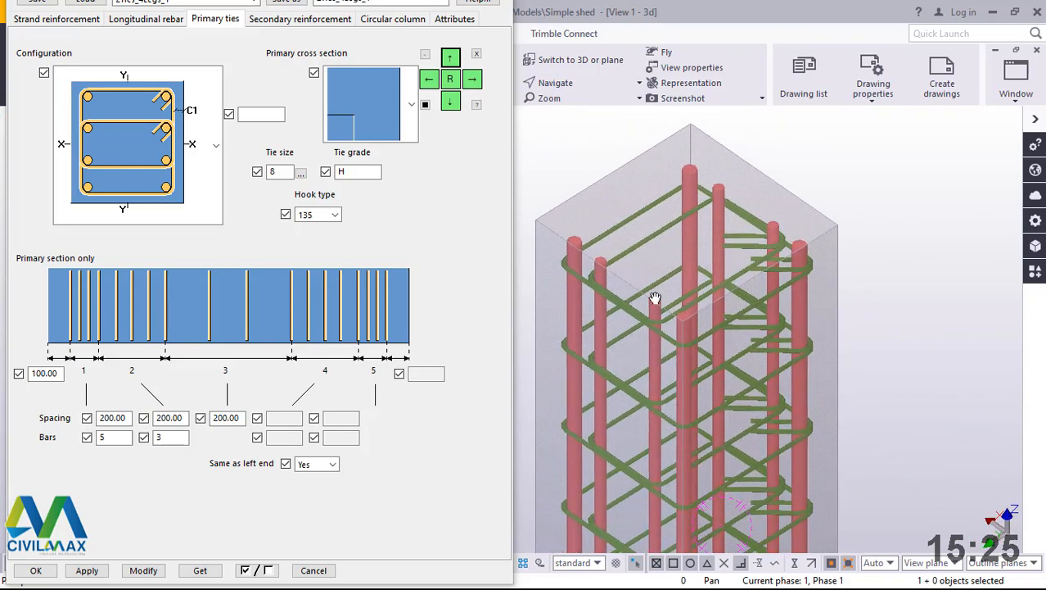
pyautogui.rightClick(622, 156)
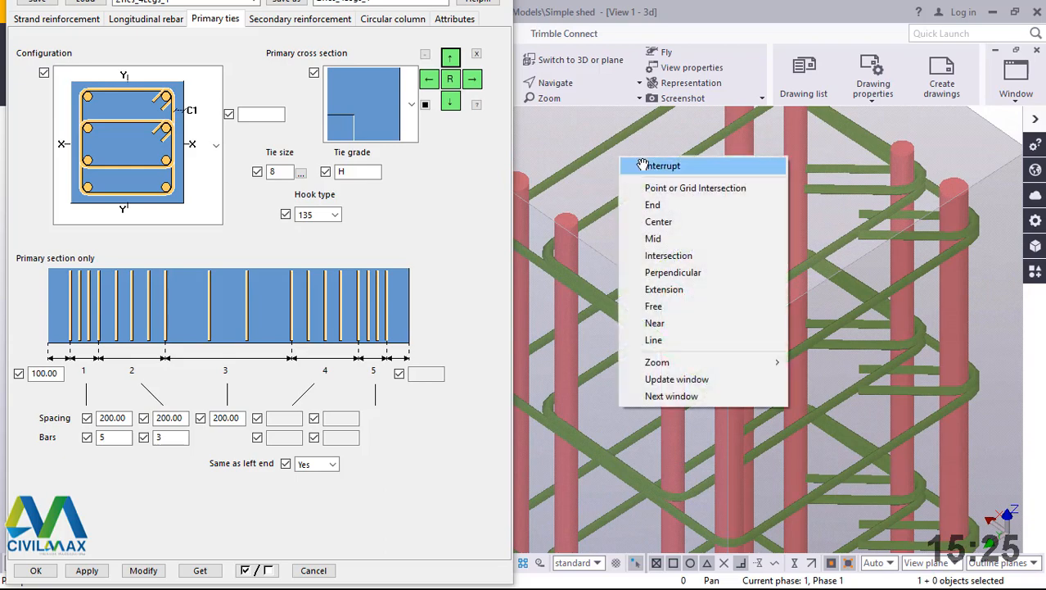
pyautogui.click(642, 166)
pyautogui.scroll(-3, 669, 221)
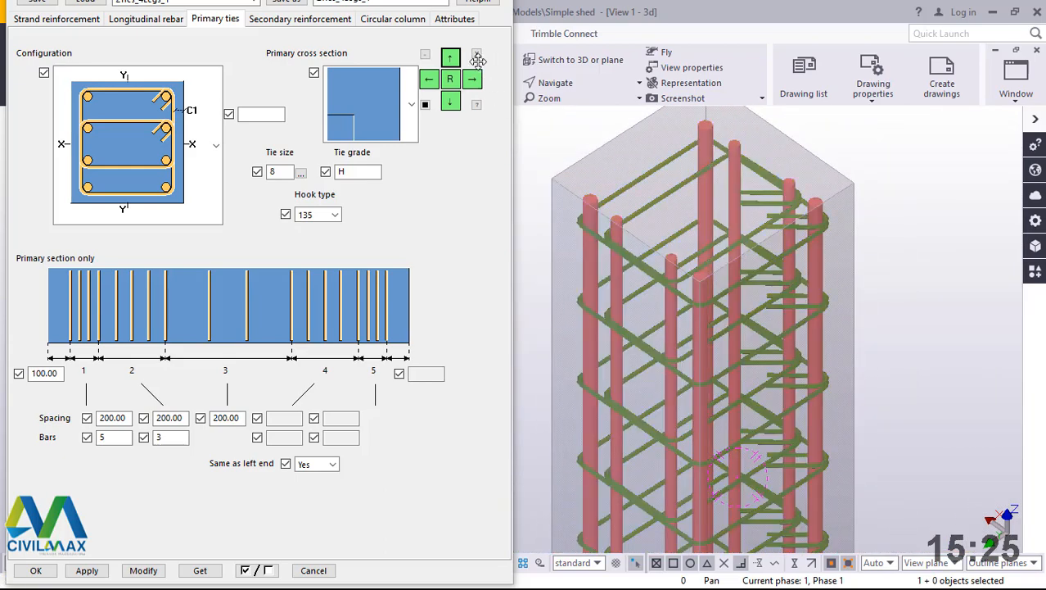
pyautogui.scroll(3, 734, 217)
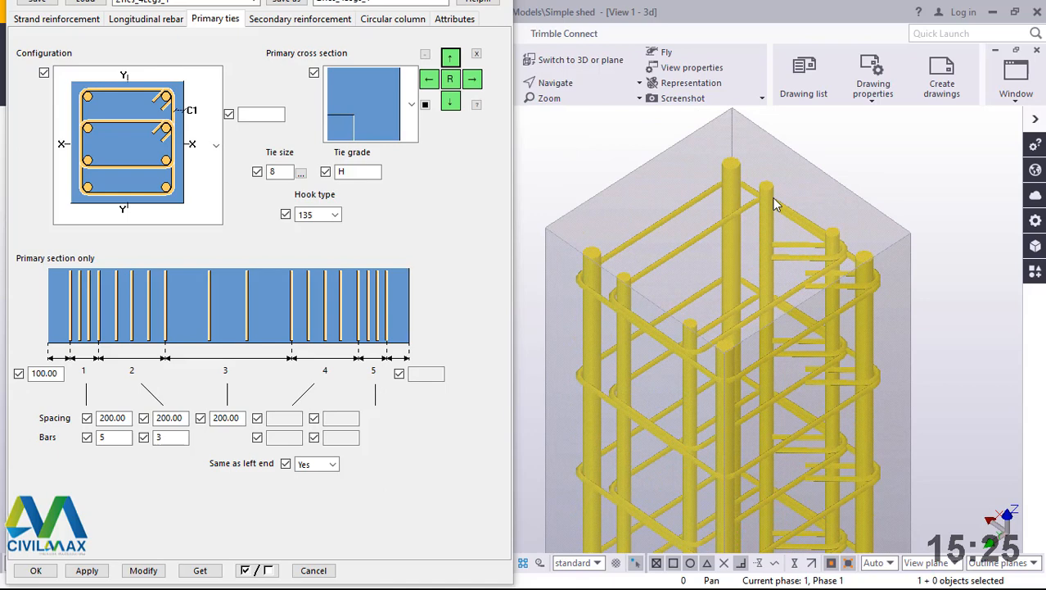
# Step: Delete the column's existing reinforcement component and load the saved 3Ties_6Legs settings
pyautogui.click(878, 174)
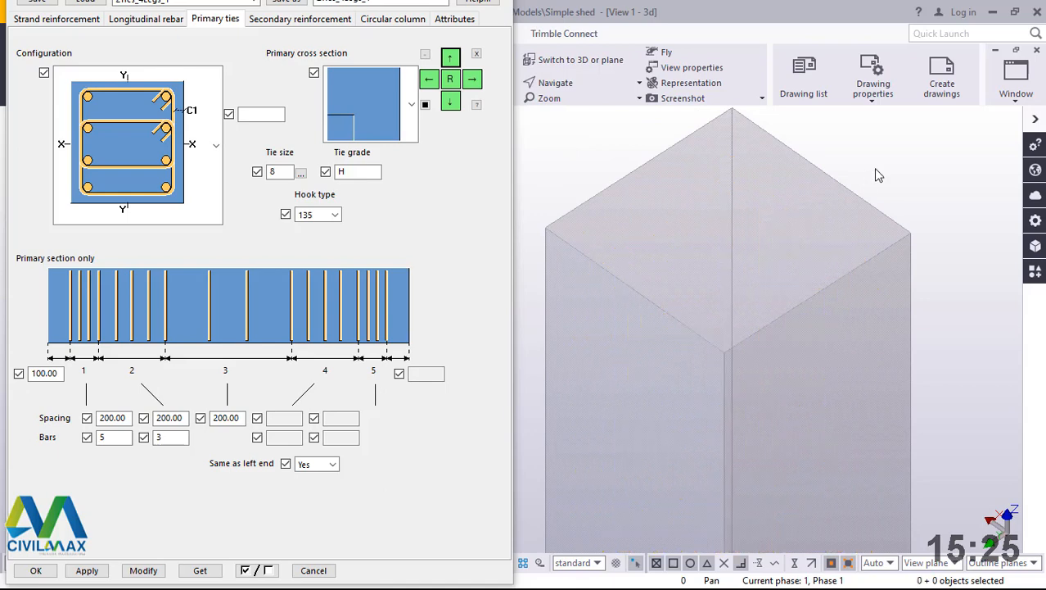
pyautogui.click(251, 4)
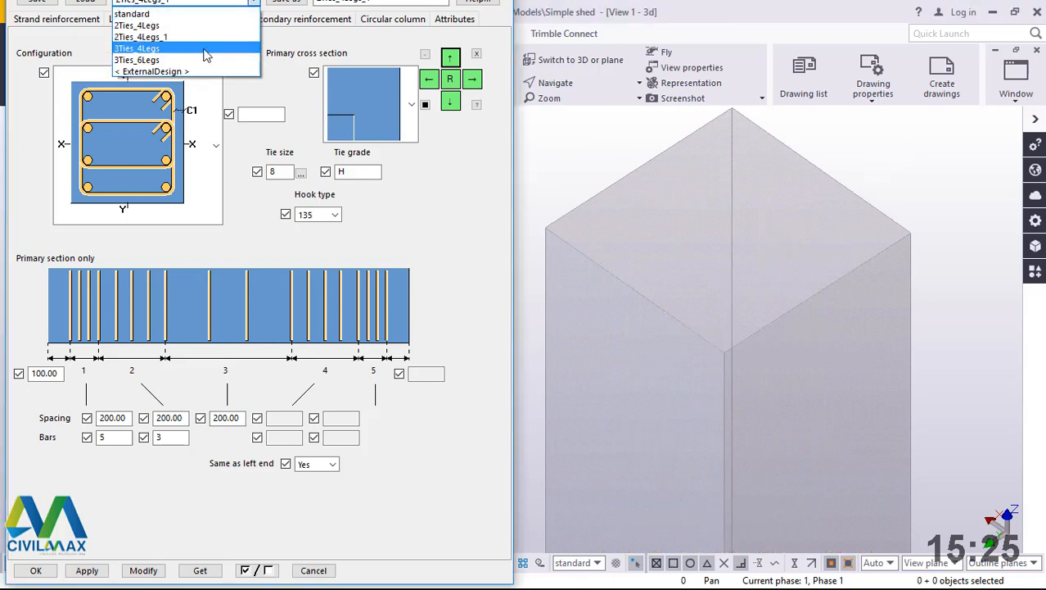
pyautogui.click(160, 60)
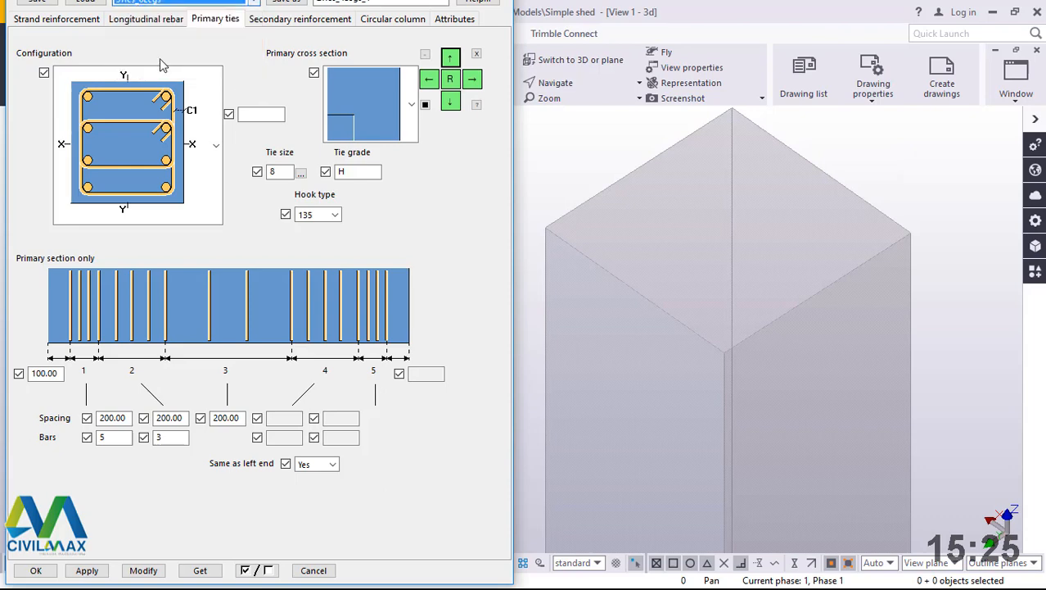
pyautogui.click(88, 3)
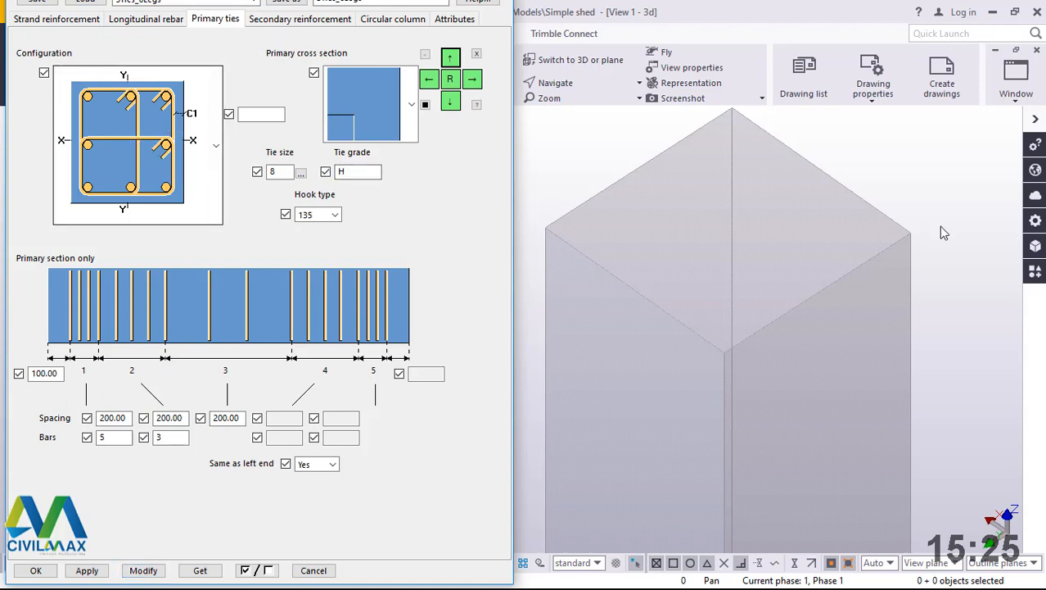
# Step: Insert the Columns - automated reinforcement layout (57) component on the concrete column again, end the command and close the component catalog
pyautogui.click(1034, 277)
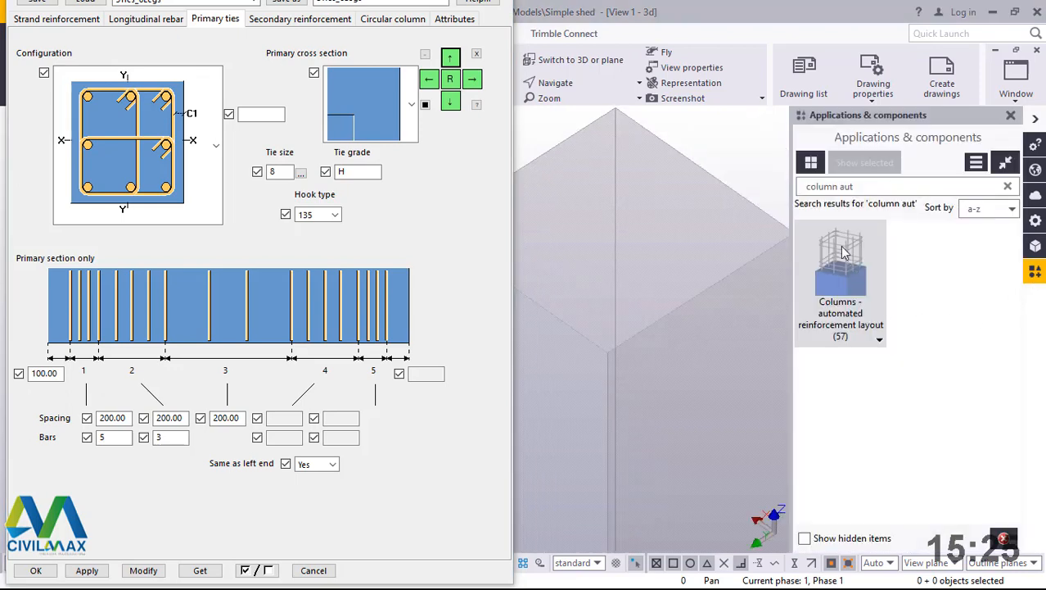
pyautogui.click(706, 173)
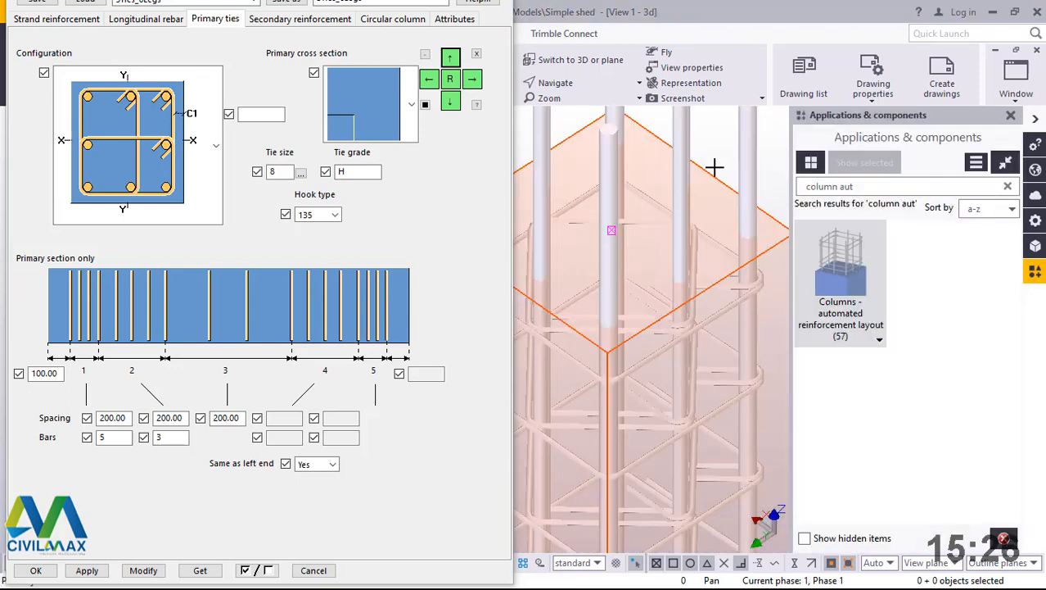
pyautogui.rightClick(714, 167)
pyautogui.click(741, 173)
pyautogui.click(1011, 117)
# Step: Examine the newly inserted longitudinal bars and ties around the column from several 3D angles
pyautogui.scroll(-5, 782, 258)
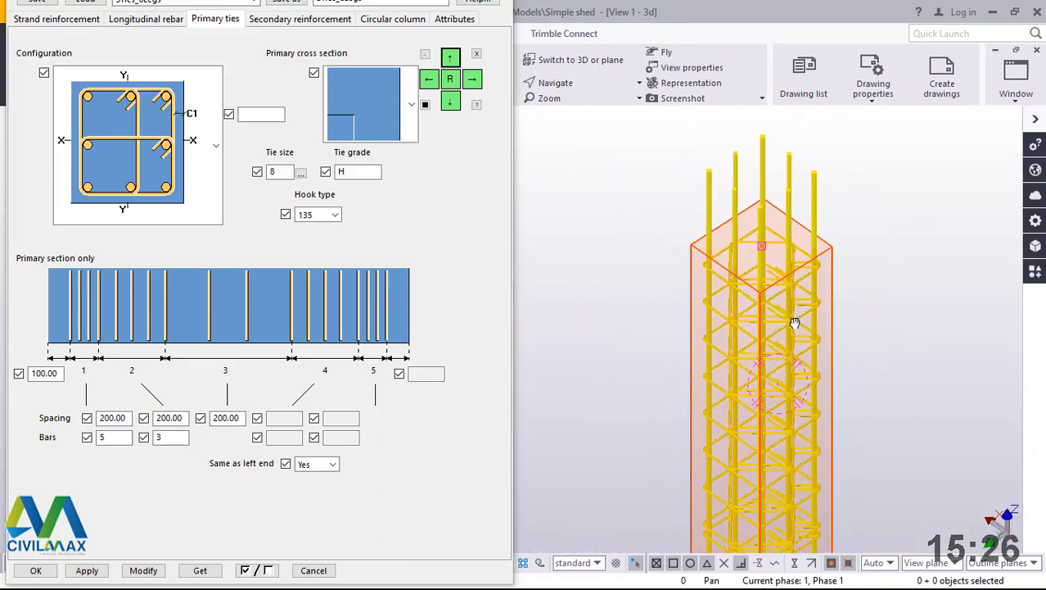
pyautogui.scroll(8, 795, 319)
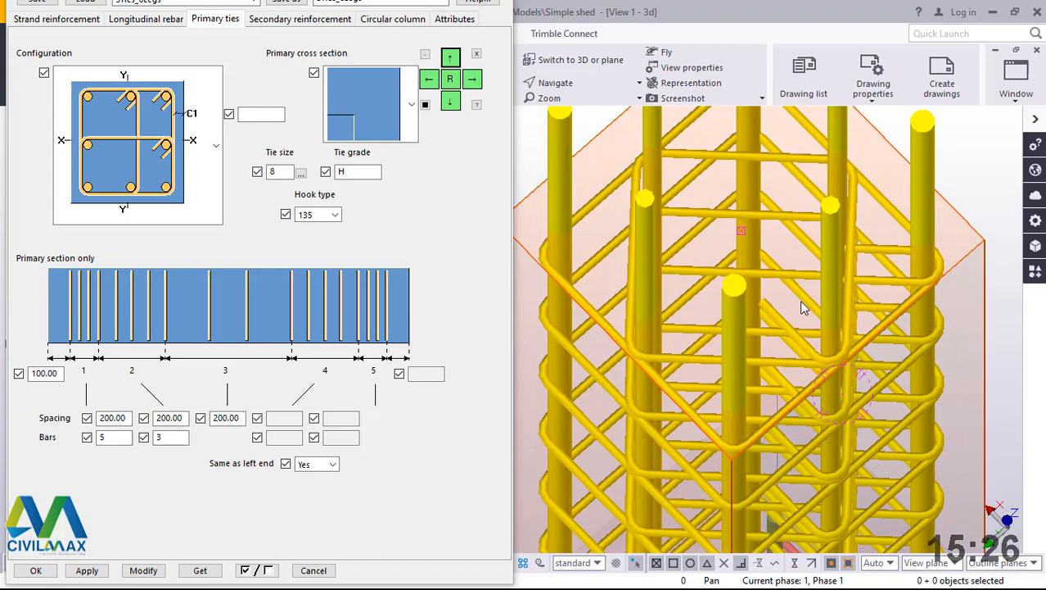
pyautogui.keyDown('ctrl'); pyautogui.moveTo(803, 307); pyautogui.dragTo(710, 328, button='middle'); pyautogui.keyUp('ctrl')
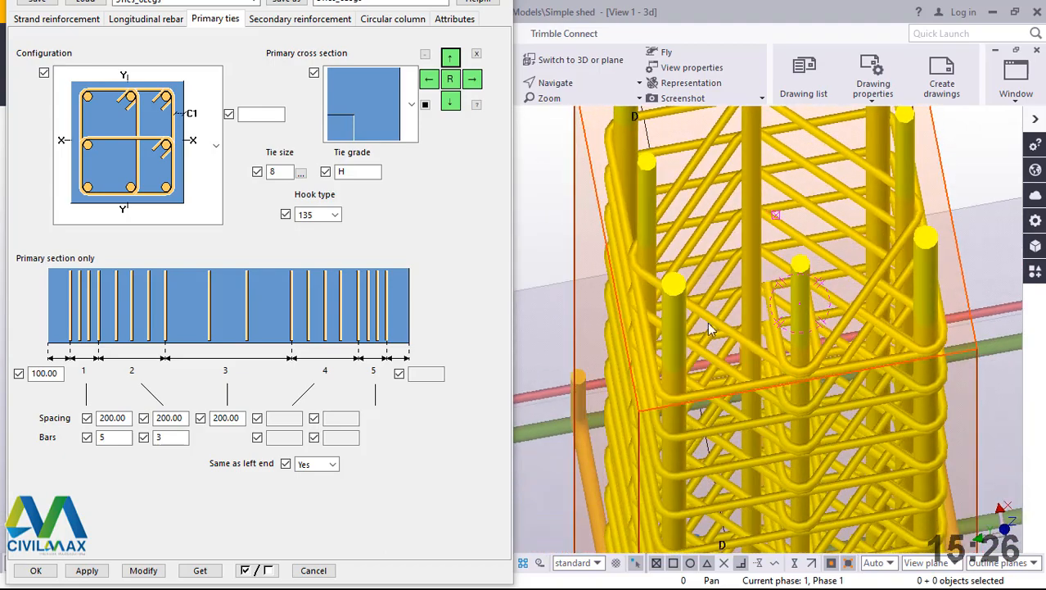
pyautogui.scroll(-4, 788, 301)
pyautogui.keyDown('ctrl'); pyautogui.moveTo(789, 302); pyautogui.dragTo(784, 256, button='middle'); pyautogui.keyUp('ctrl')
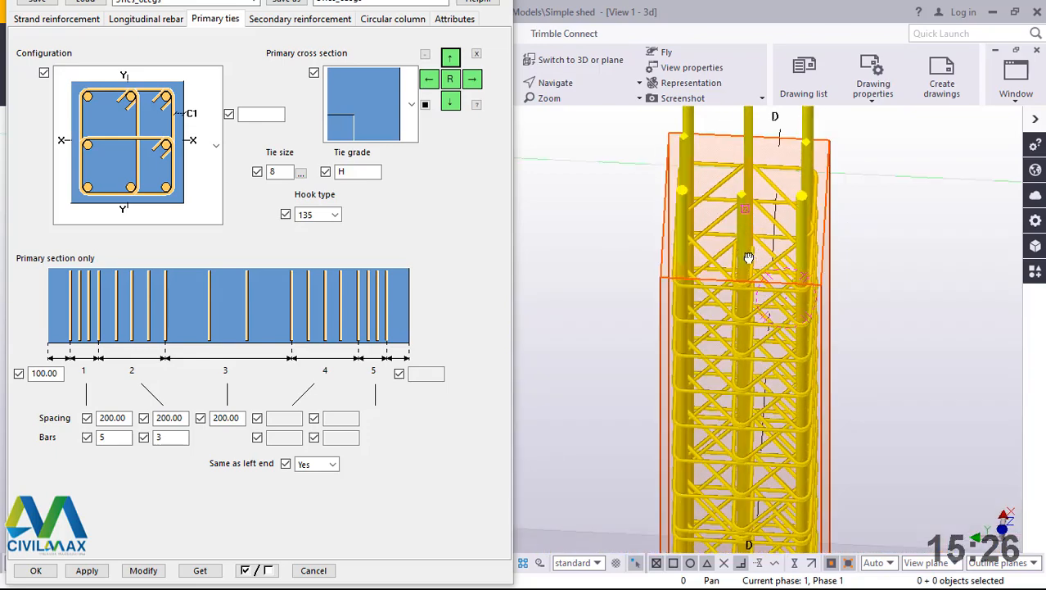
pyautogui.click(888, 197)
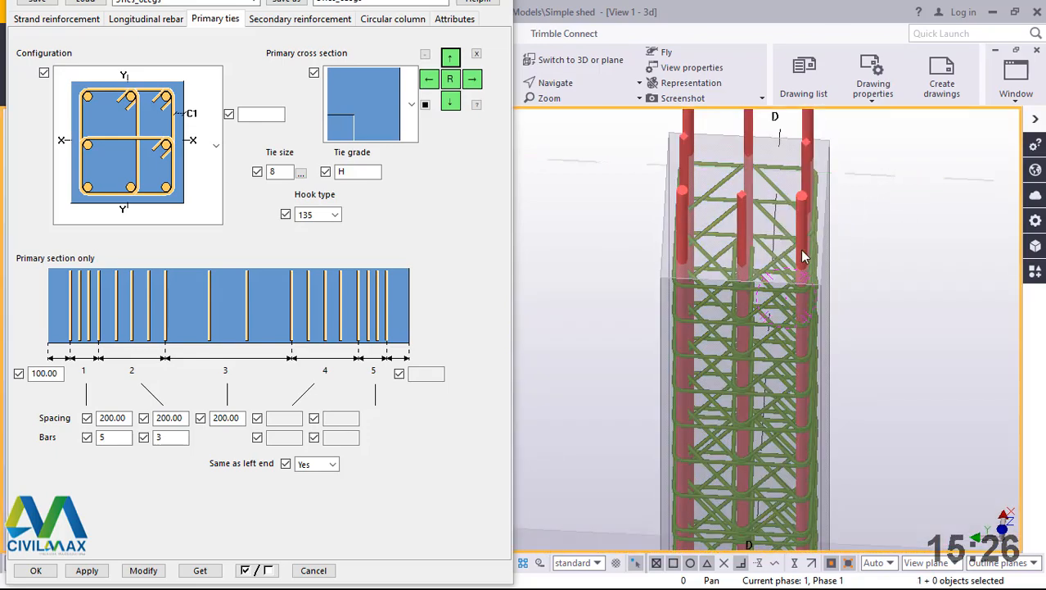
pyautogui.keyDown('ctrl'); pyautogui.moveTo(738, 250); pyautogui.dragTo(823, 158, button='middle'); pyautogui.keyUp('ctrl')
pyautogui.rightClick(824, 158)
pyautogui.click(918, 168)
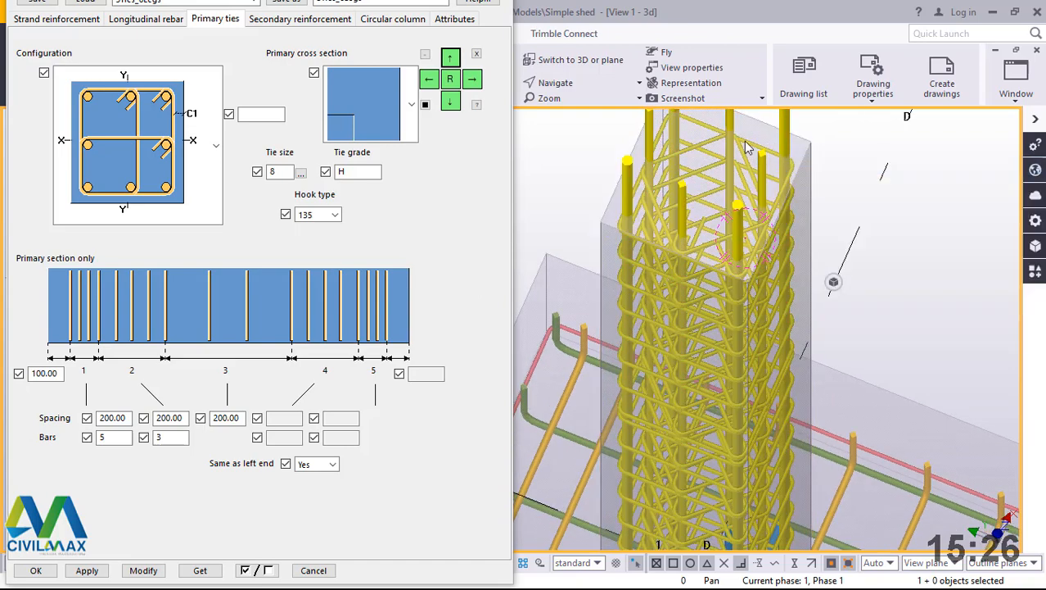
# Step: Open the properties of the column's reinforcement component, load the saved 3Ties_6Legs settings and apply them to it
pyautogui.doubleClick(746, 147)
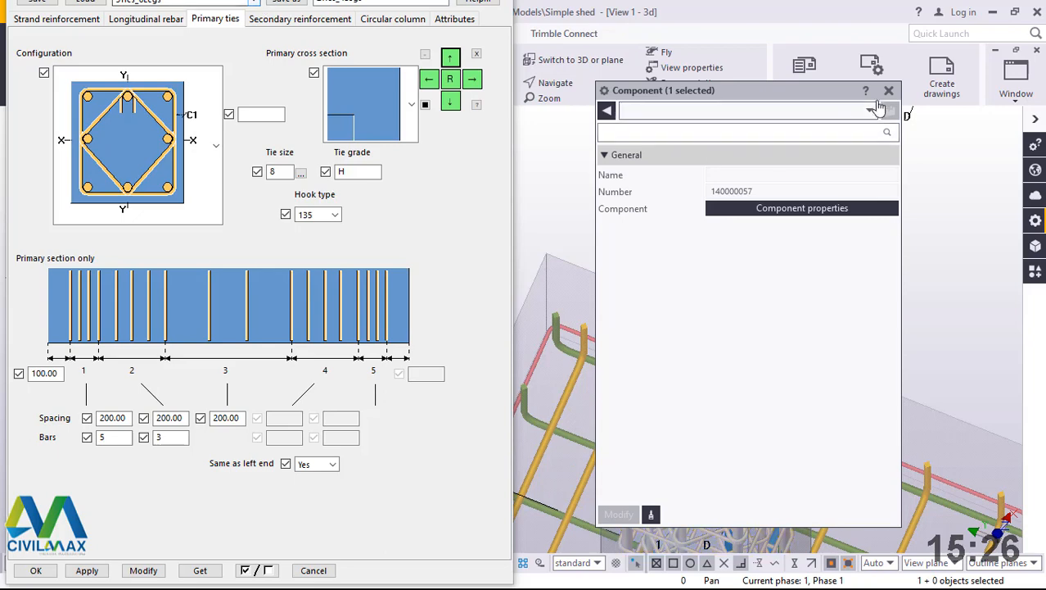
pyautogui.click(889, 91)
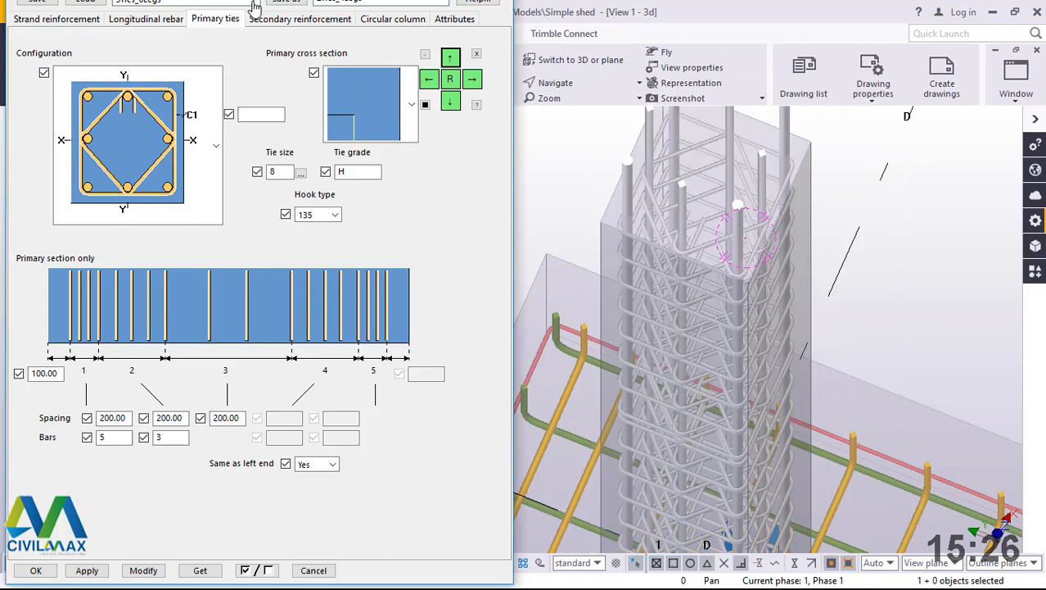
pyautogui.click(254, 4)
pyautogui.click(178, 60)
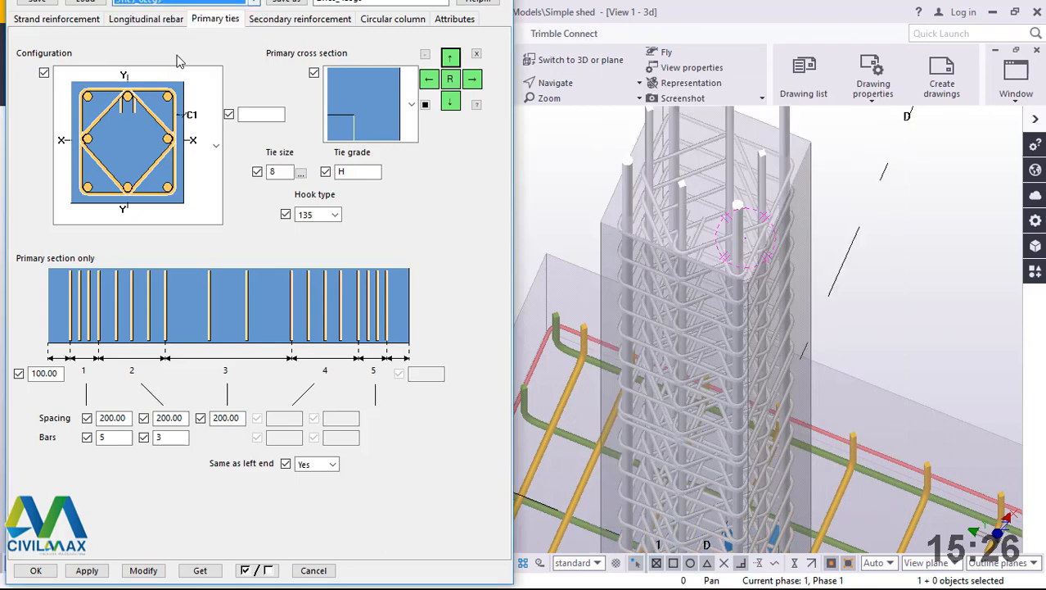
pyautogui.click(90, 4)
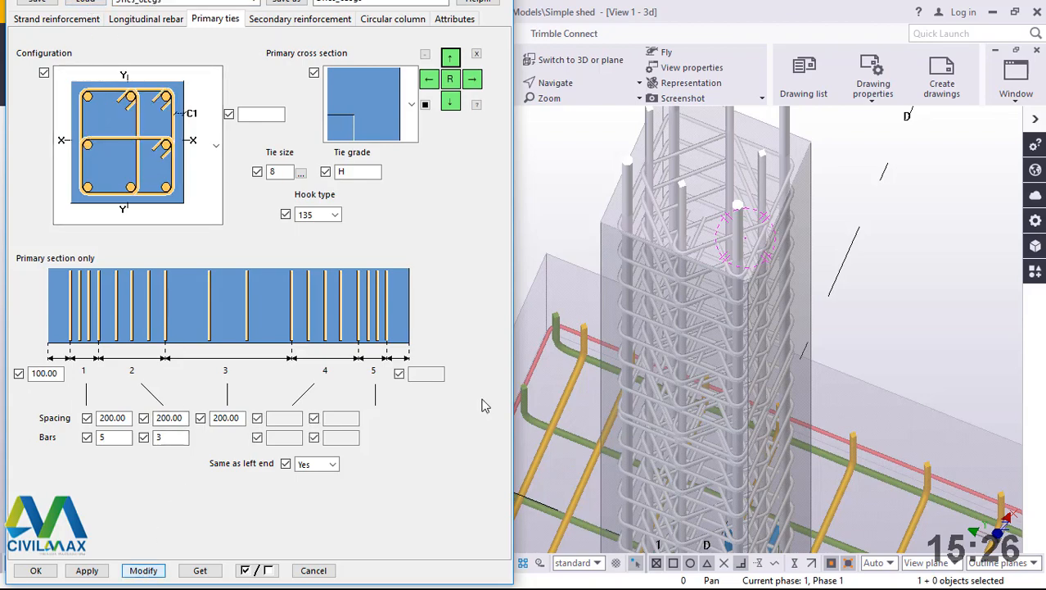
# Step: Examine the legs and hooks of the updated ties around the top of the column from several 3D angles
pyautogui.scroll(5, 729, 155)
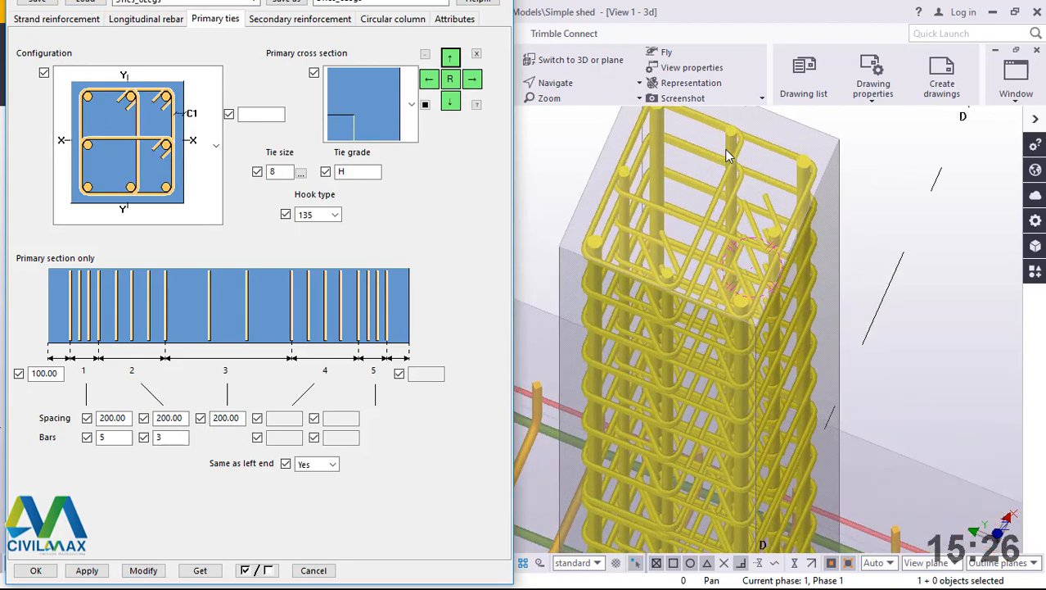
pyautogui.scroll(2, 718, 226)
pyautogui.scroll(-3, 734, 248)
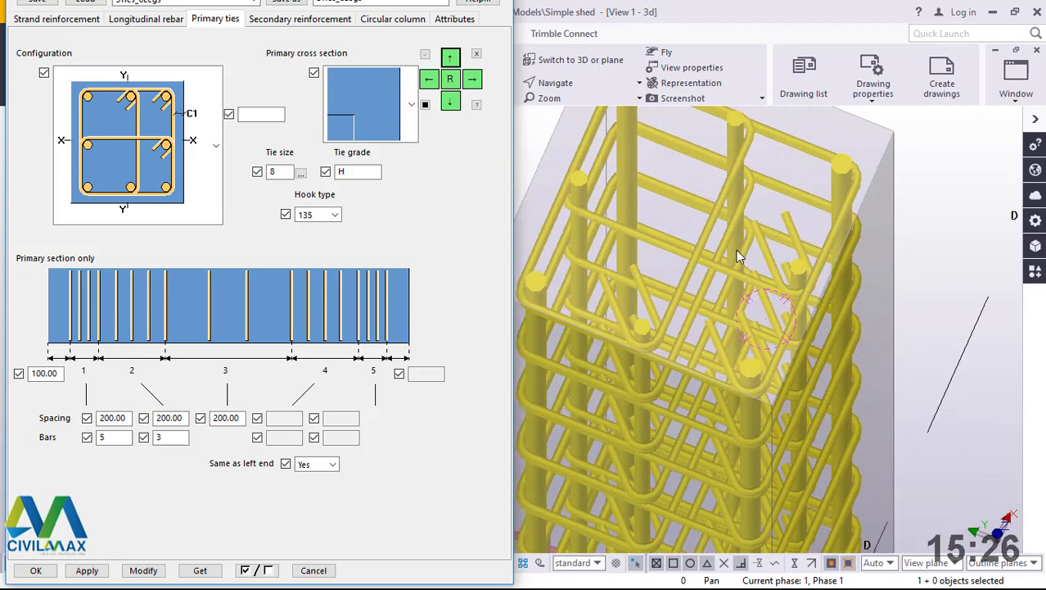
pyautogui.keyDown('ctrl'); pyautogui.moveTo(739, 321); pyautogui.dragTo(781, 260, button='middle'); pyautogui.keyUp('ctrl')
pyautogui.scroll(-2, 739, 372)
pyautogui.scroll(-2, 761, 323)
pyautogui.keyDown('ctrl'); pyautogui.moveTo(762, 321); pyautogui.dragTo(916, 383, button='middle'); pyautogui.keyUp('ctrl')
pyautogui.scroll(3, 654, 213)
pyautogui.scroll(1, 731, 225)
pyautogui.keyDown('ctrl'); pyautogui.moveTo(731, 226); pyautogui.dragTo(679, 188, button='middle'); pyautogui.keyUp('ctrl')
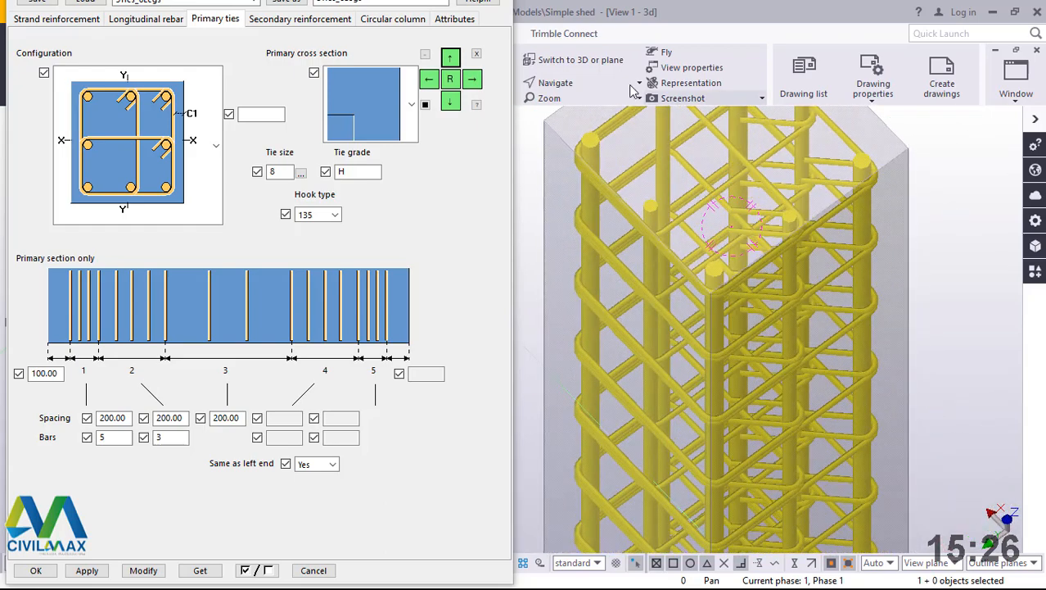
# Step: Switch to the plane view and examine the tie layout and hook positions in the column's cross section
pyautogui.click(582, 59)
pyautogui.scroll(6, 758, 459)
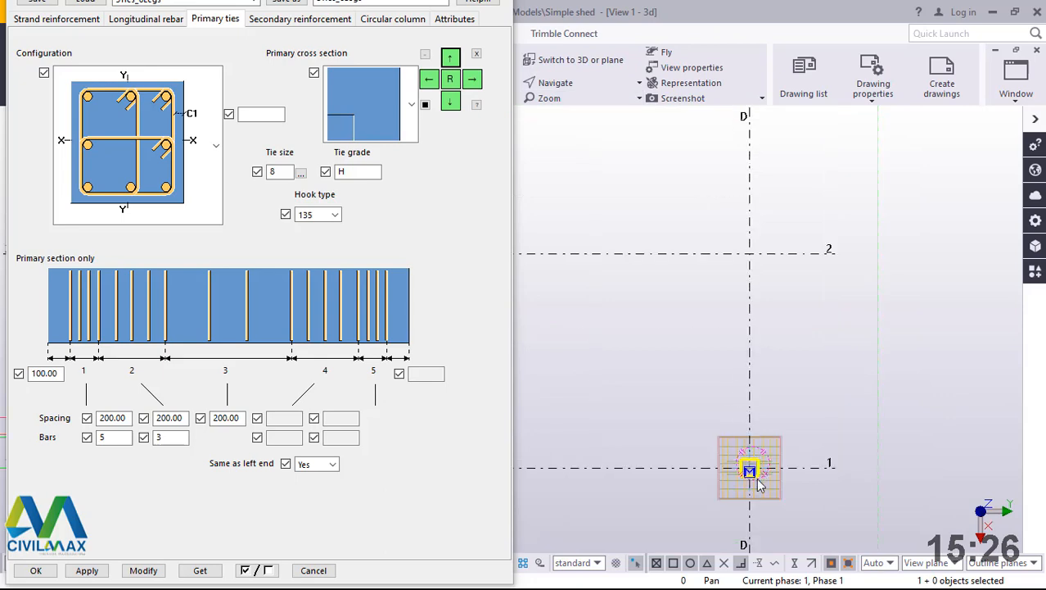
pyautogui.scroll(5, 702, 466)
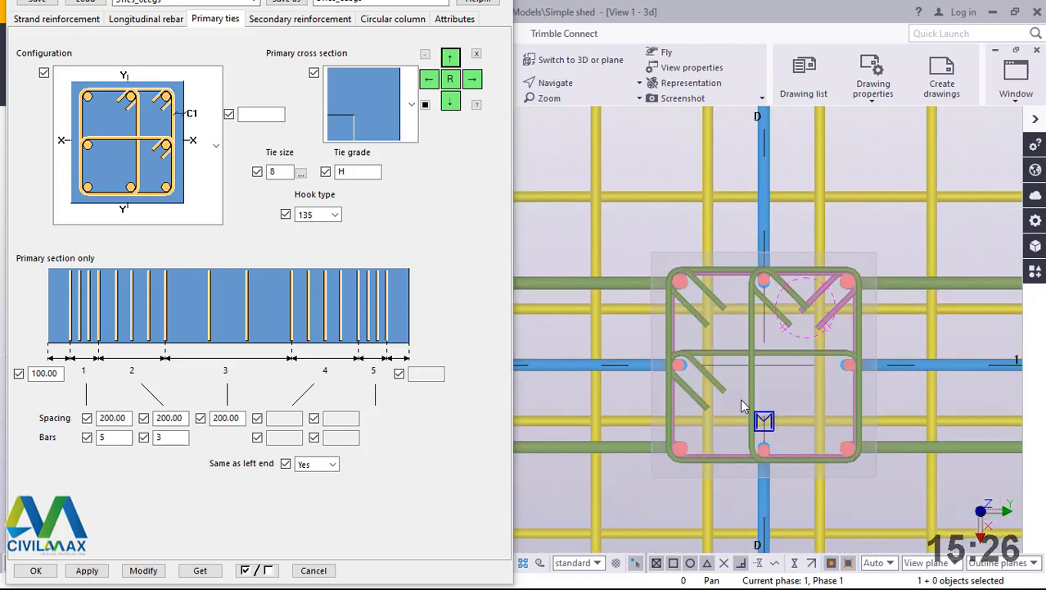
pyautogui.scroll(-3, 678, 313)
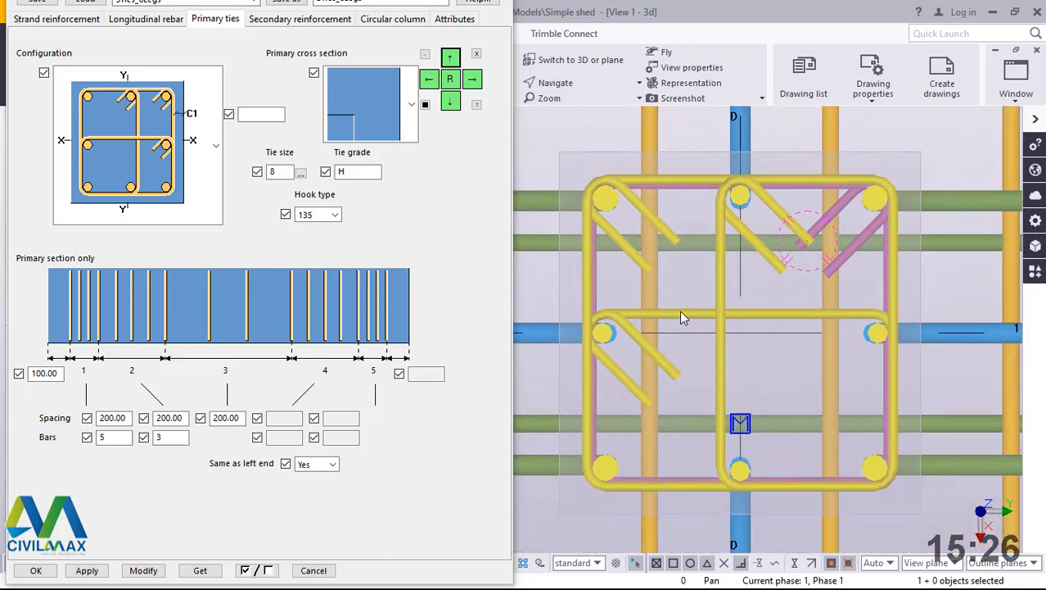
pyautogui.scroll(-1, 818, 352)
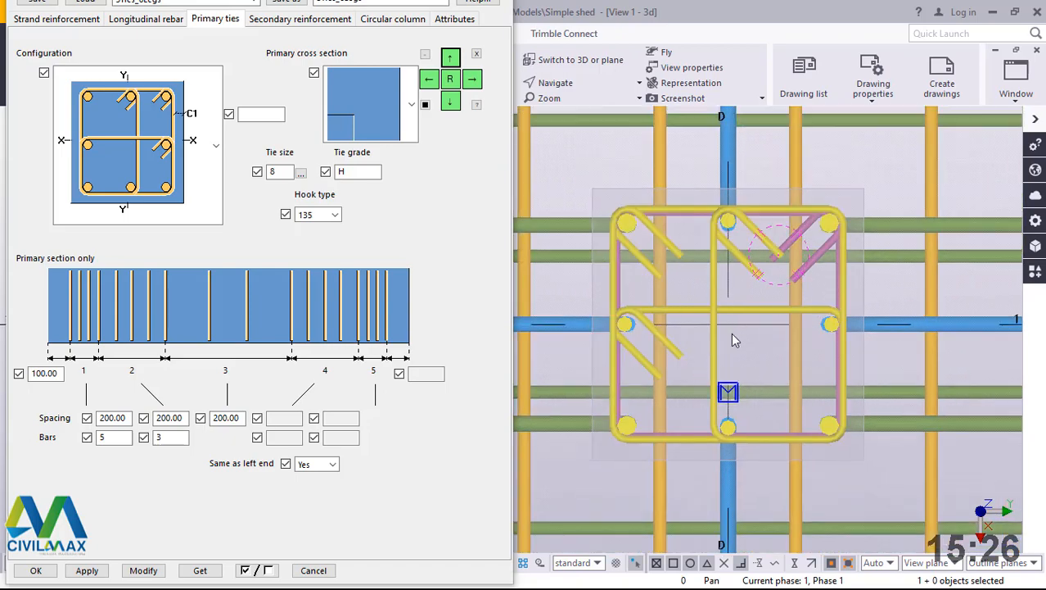
pyautogui.scroll(3, 705, 345)
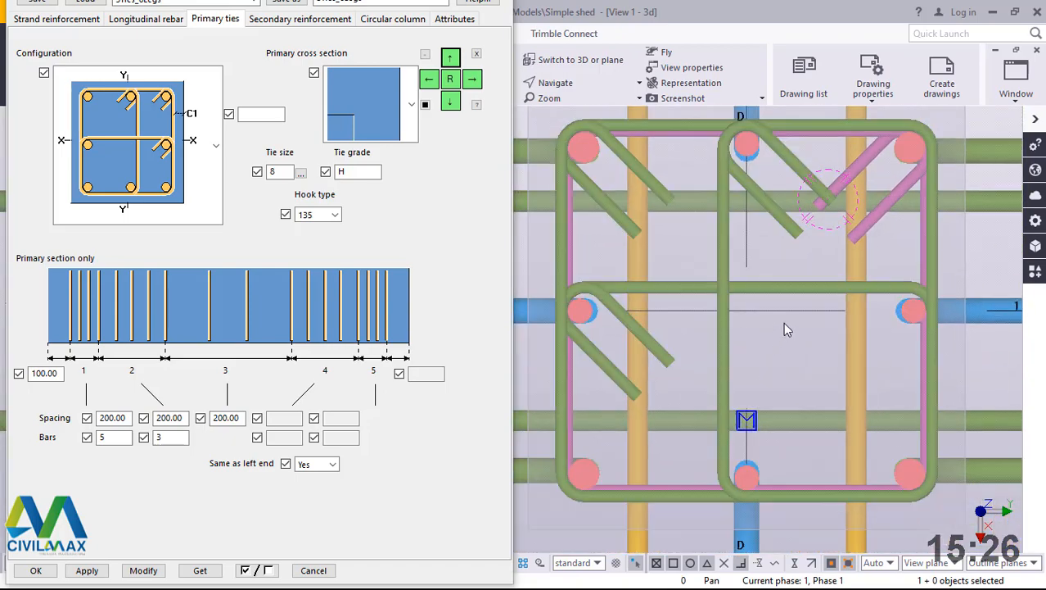
pyautogui.scroll(-1, 784, 327)
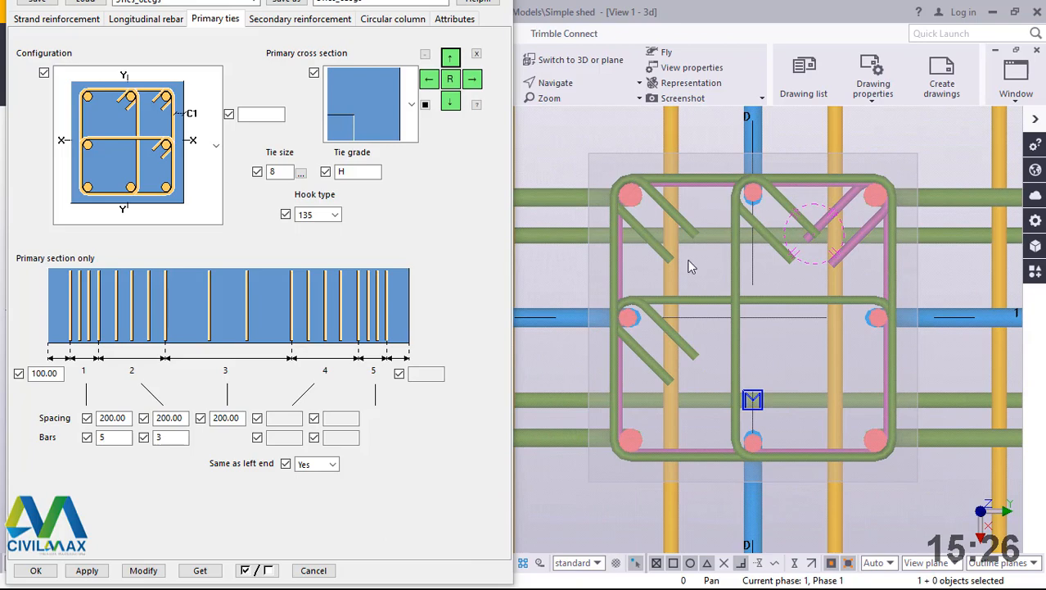
pyautogui.scroll(-1, 691, 346)
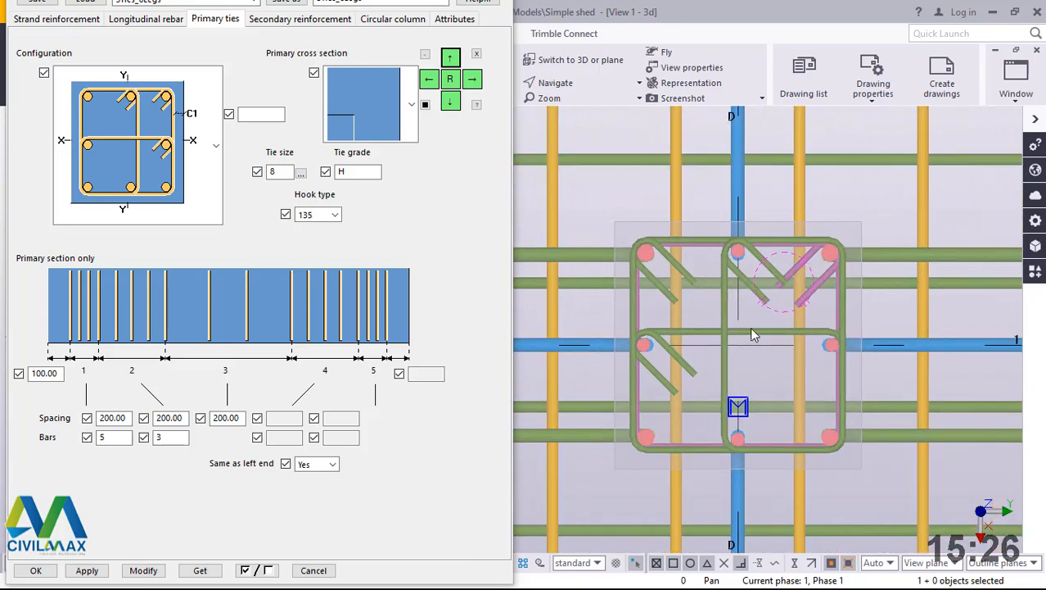
pyautogui.scroll(2, 752, 330)
pyautogui.scroll(-2, 806, 319)
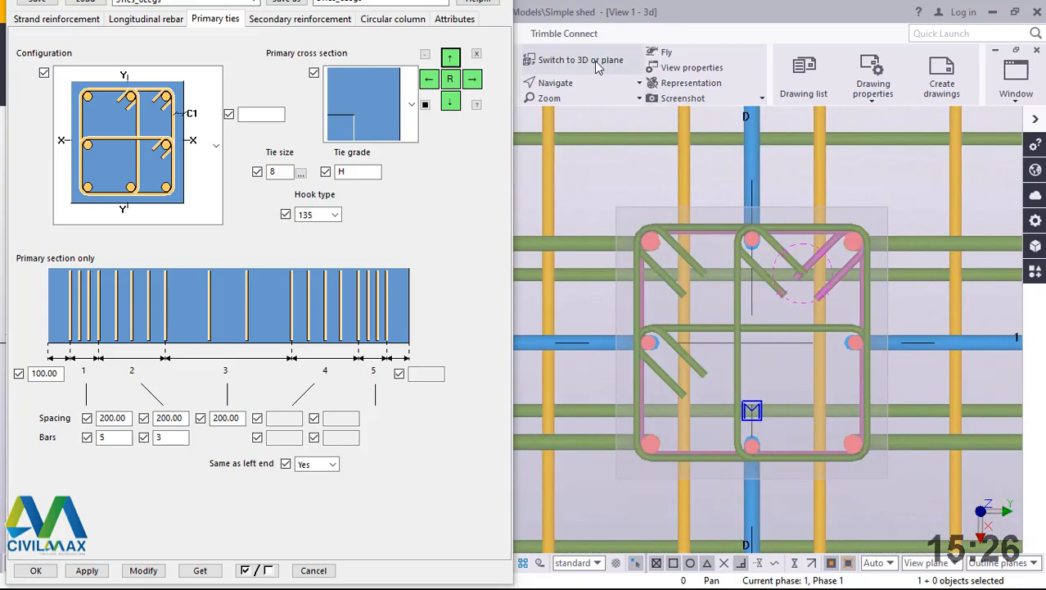
# Step: Return to the 3D view, focus on the top of the column and interrupt the current command
pyautogui.scroll(-2, 783, 371)
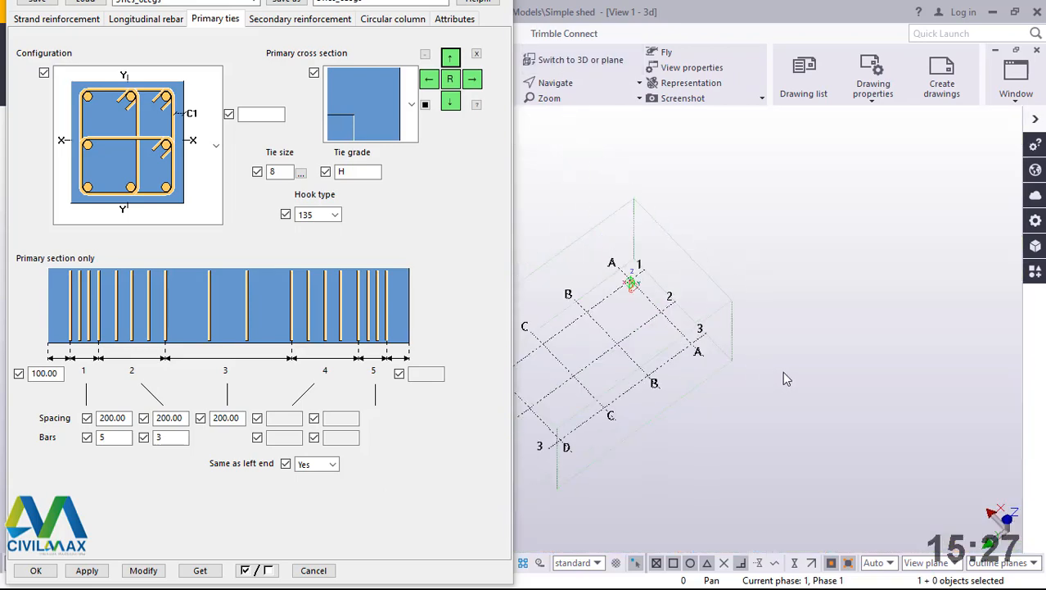
pyautogui.scroll(6, 572, 386)
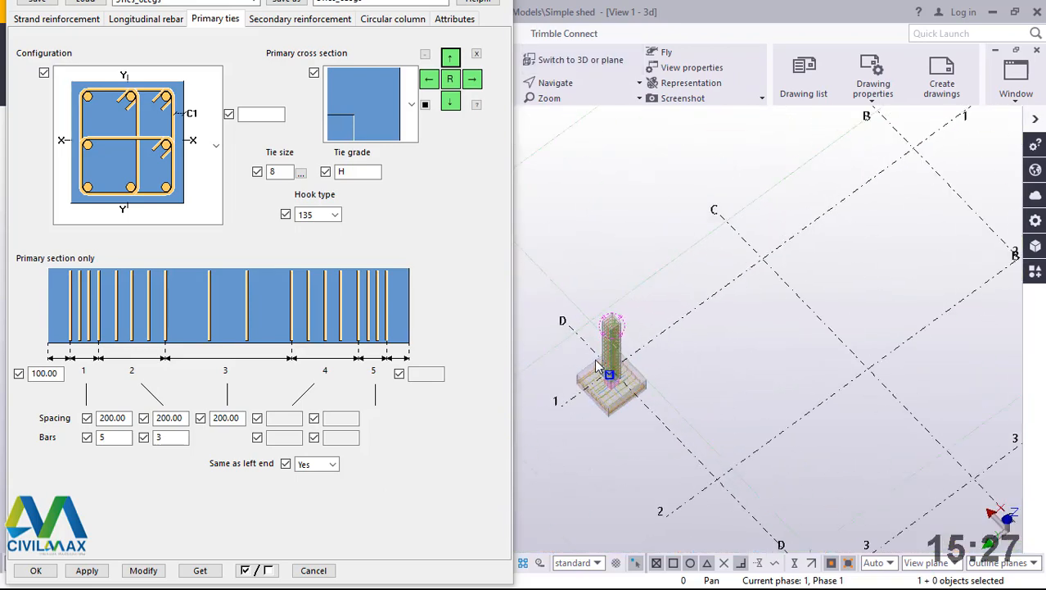
pyautogui.scroll(5, 616, 287)
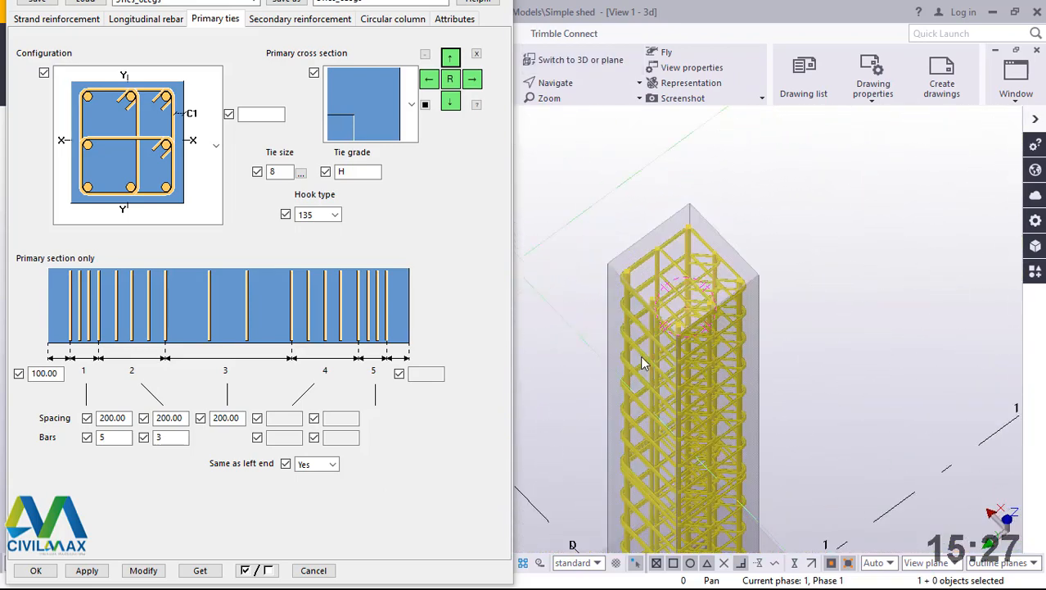
pyautogui.scroll(3, 653, 272)
pyautogui.rightClick(882, 135)
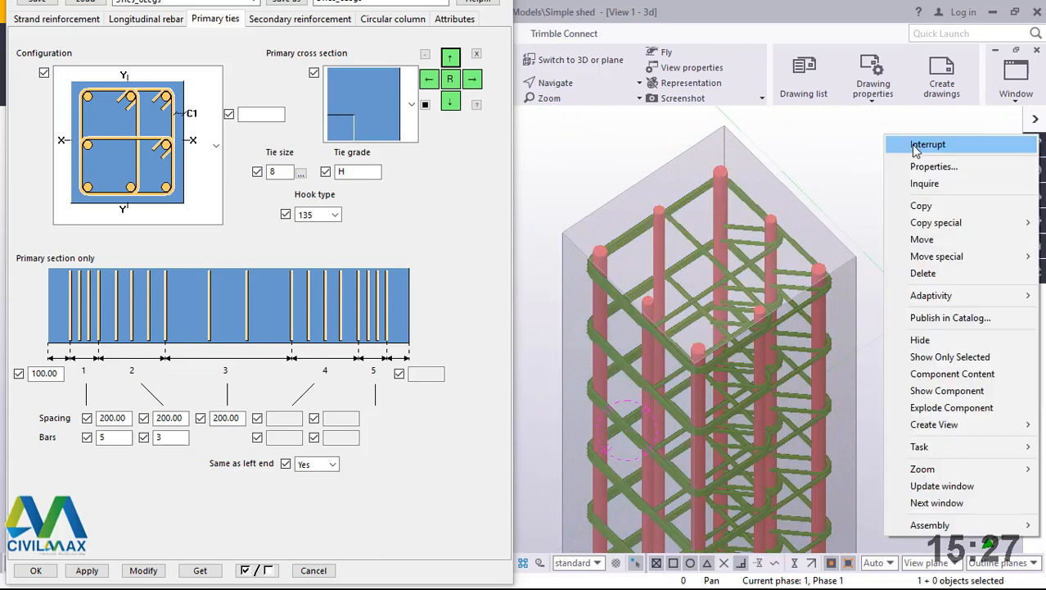
pyautogui.click(901, 144)
# Step: Change the longitudinal rebar layout to four corner bars, apply it to the column and inspect the resulting ties
pyautogui.click(145, 20)
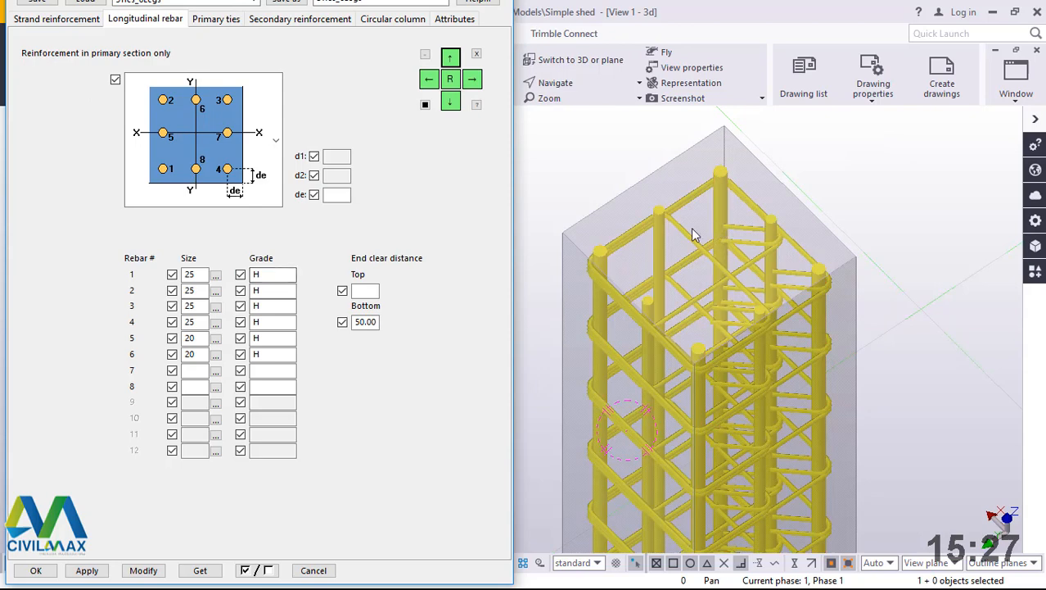
pyautogui.click(276, 158)
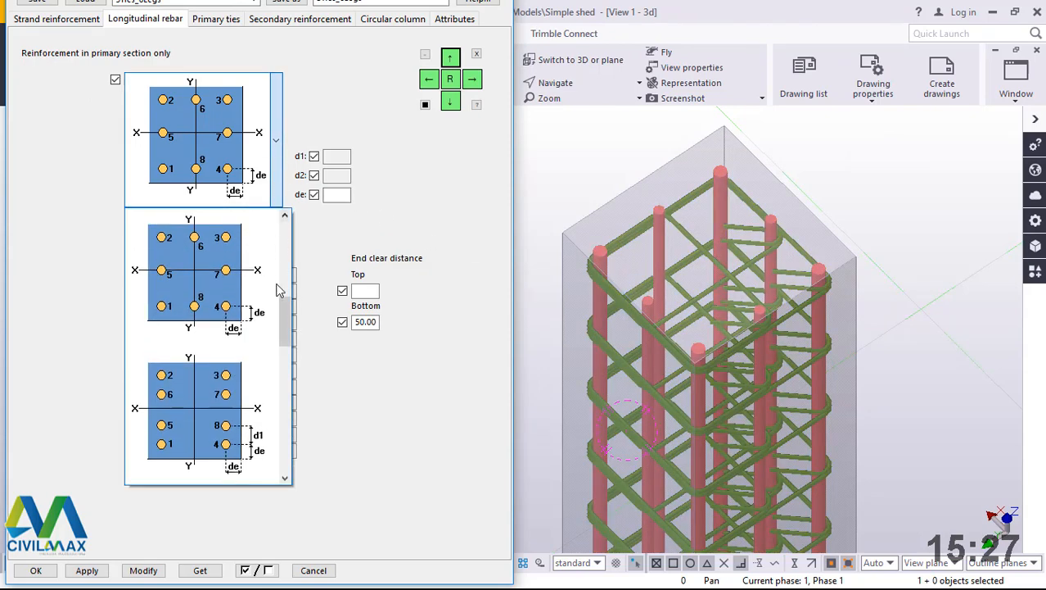
pyautogui.moveTo(284, 325); pyautogui.dragTo(289, 280)
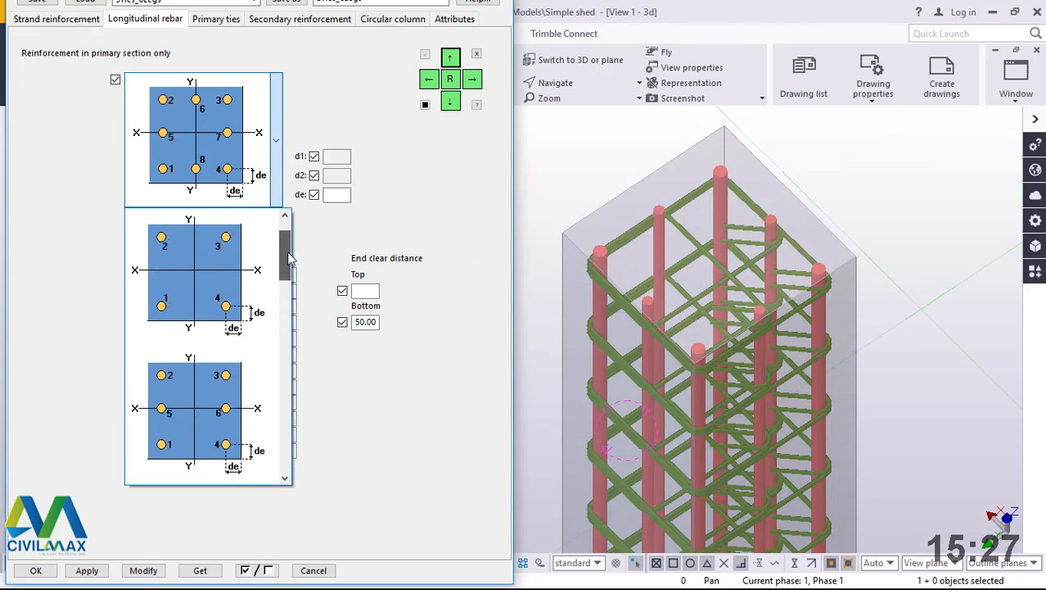
pyautogui.click(203, 276)
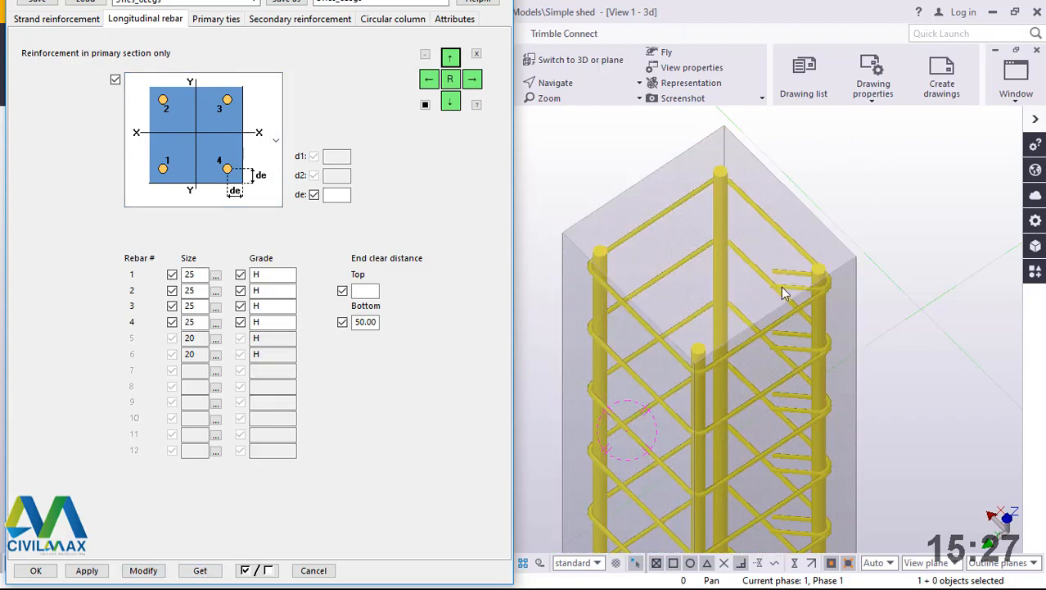
pyautogui.scroll(5, 883, 183)
pyautogui.scroll(-4, 802, 310)
pyautogui.scroll(5, 807, 278)
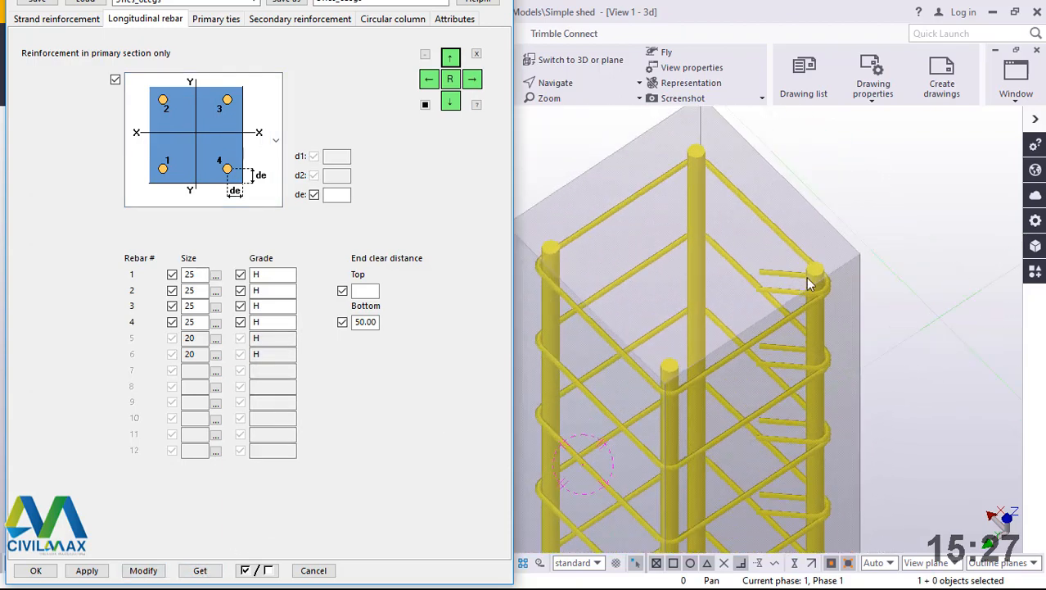
pyautogui.scroll(-4, 778, 282)
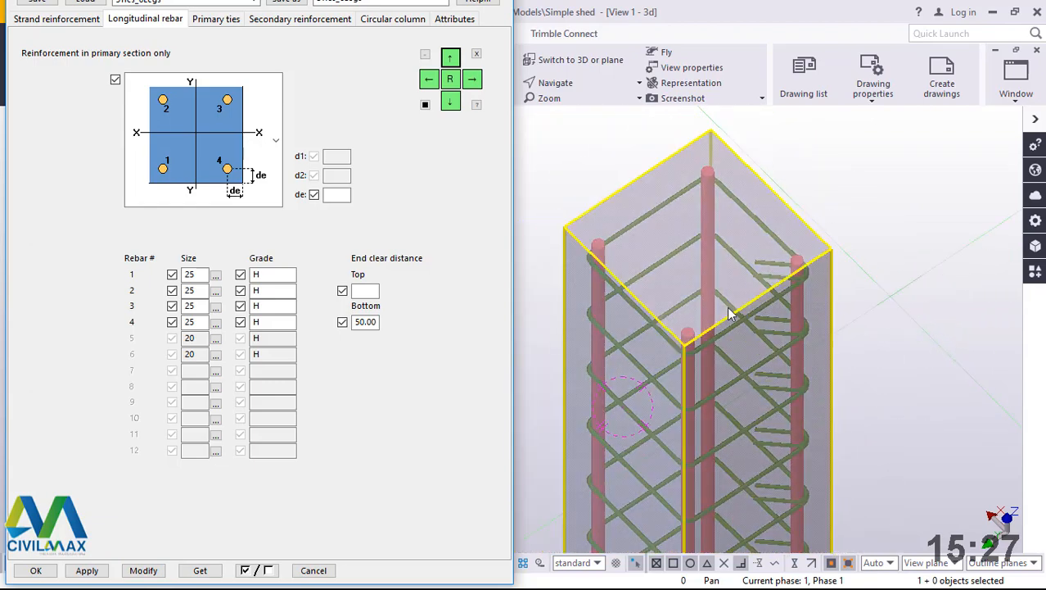
pyautogui.moveTo(727, 307)
pyautogui.keyDown('ctrl'); pyautogui.mouseDown(button='middle')
pyautogui.moveTo(734, 358)
pyautogui.moveTo(735, 297)
pyautogui.mouseUp(button='middle'); pyautogui.keyUp('ctrl')
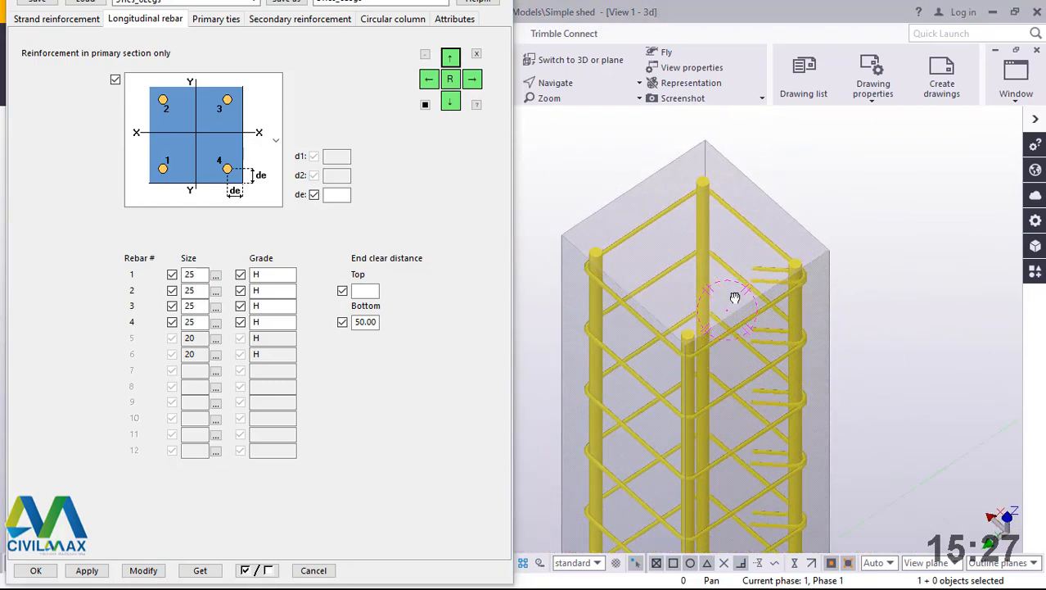
# Step: Change the longitudinal rebar layout to six bars, with bars 5 and 6 midway between the corners, and apply it to the column
pyautogui.click(276, 141)
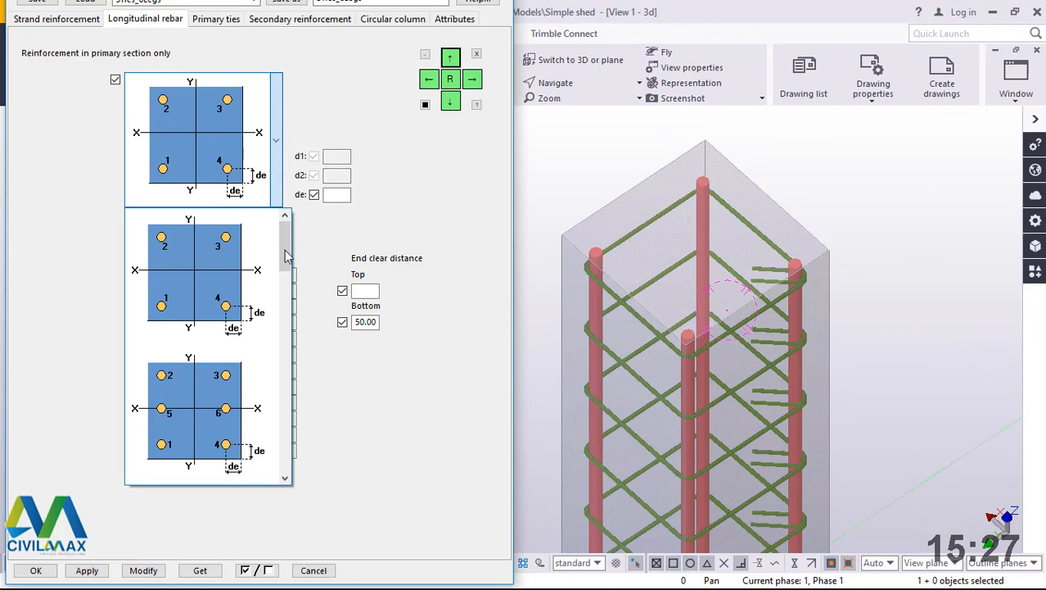
pyautogui.click(196, 420)
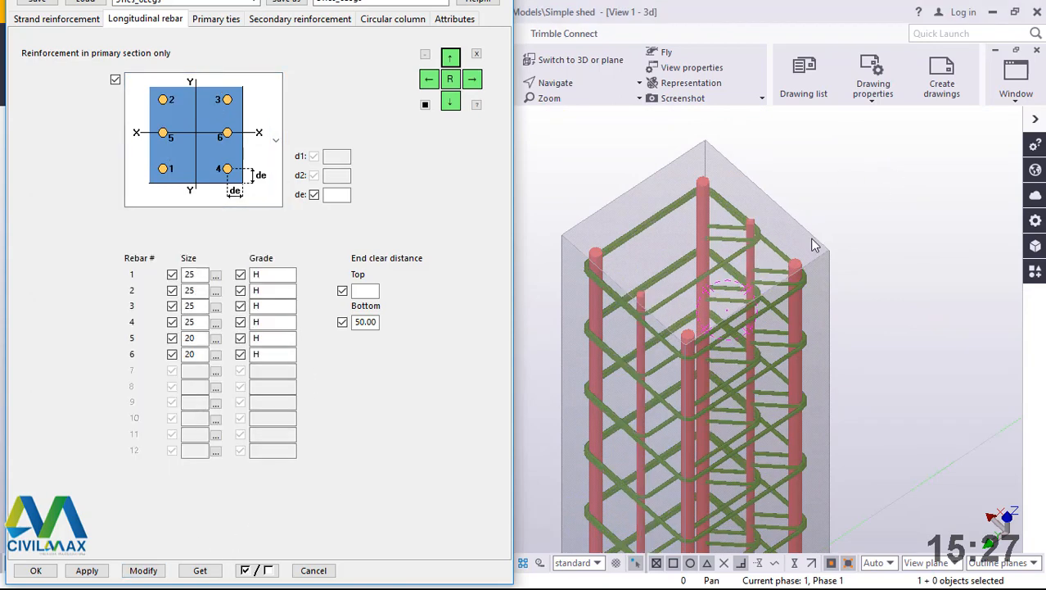
pyautogui.scroll(2, 713, 245)
pyautogui.keyDown('ctrl'); pyautogui.moveTo(713, 258); pyautogui.dragTo(726, 235, button='middle'); pyautogui.keyUp('ctrl')
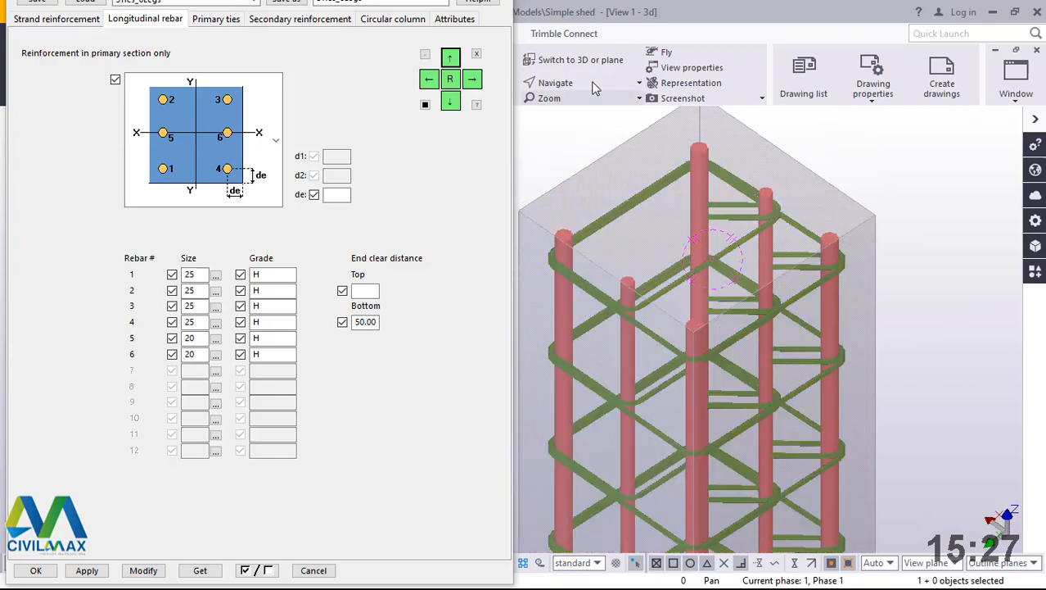
# Step: Compare the column's ties in the plane view with the primary tie configuration, and return to the column in 3D
pyautogui.click(590, 61)
pyautogui.scroll(10, 745, 475)
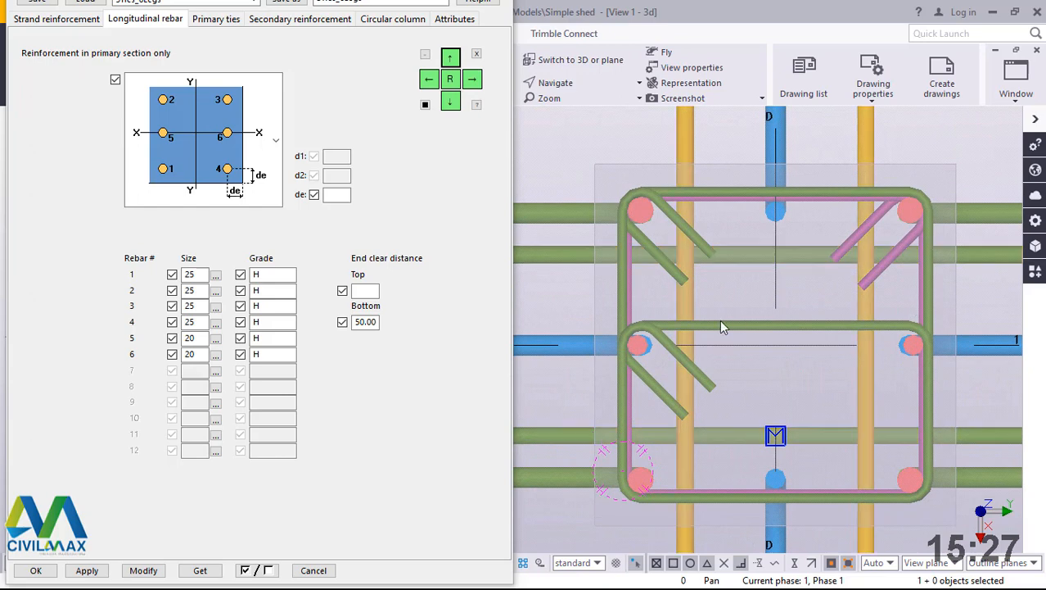
pyautogui.click(213, 21)
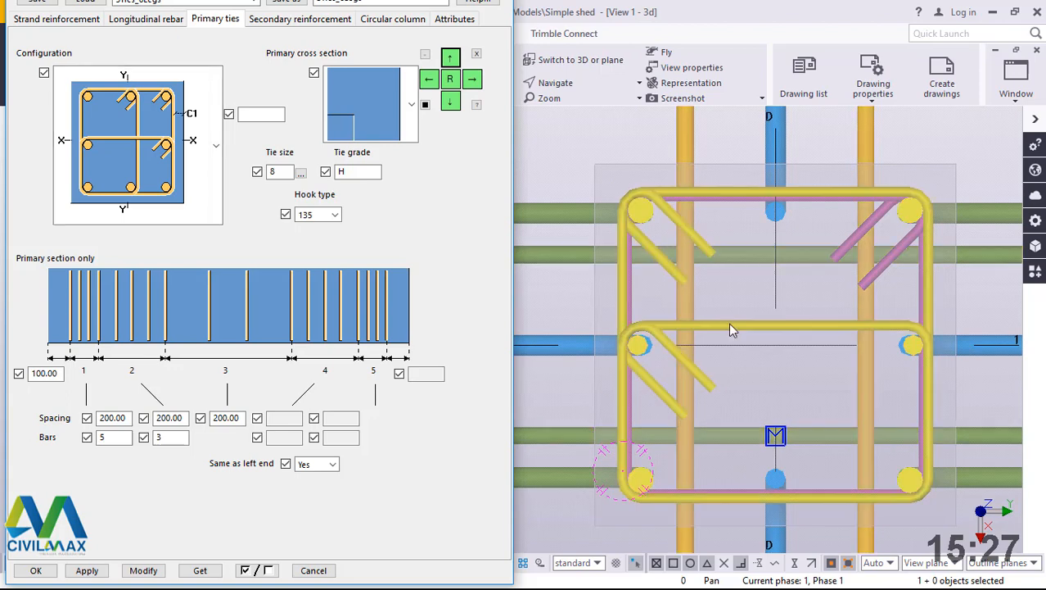
pyautogui.click(606, 69)
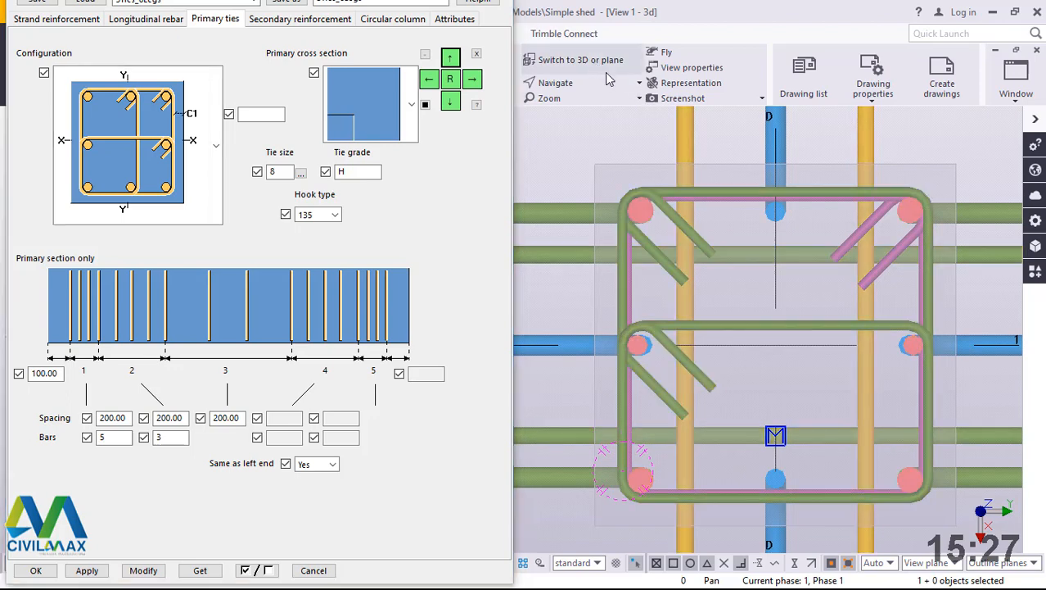
pyautogui.scroll(-5, 778, 397)
pyautogui.scroll(8, 655, 390)
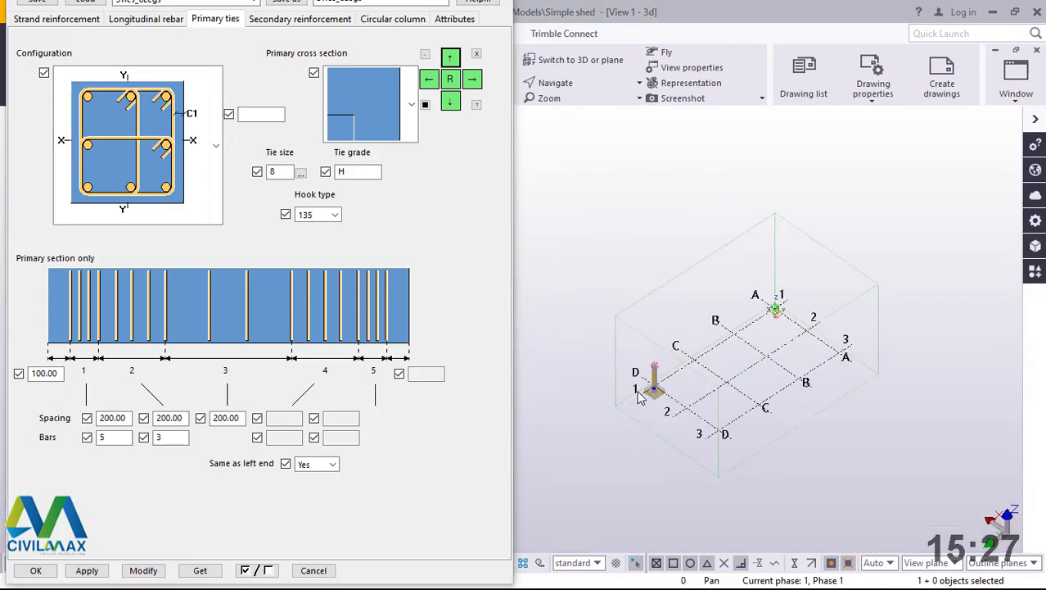
pyautogui.scroll(10, 665, 339)
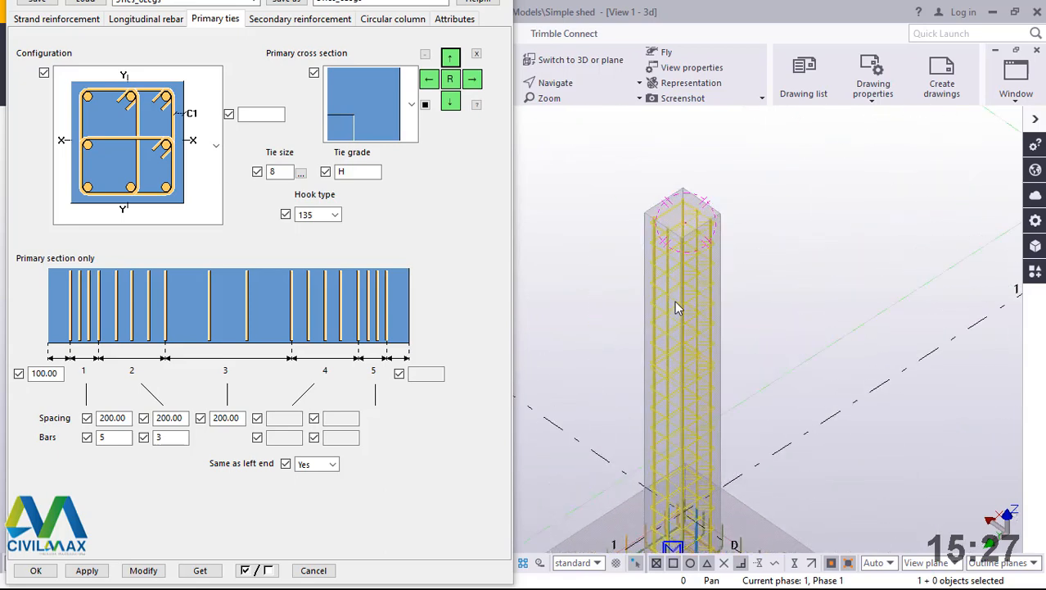
# Step: Set the component's orientation to the left-arrow direction and restore the main window to a smaller size
pyautogui.click(431, 84)
pyautogui.click(977, 12)
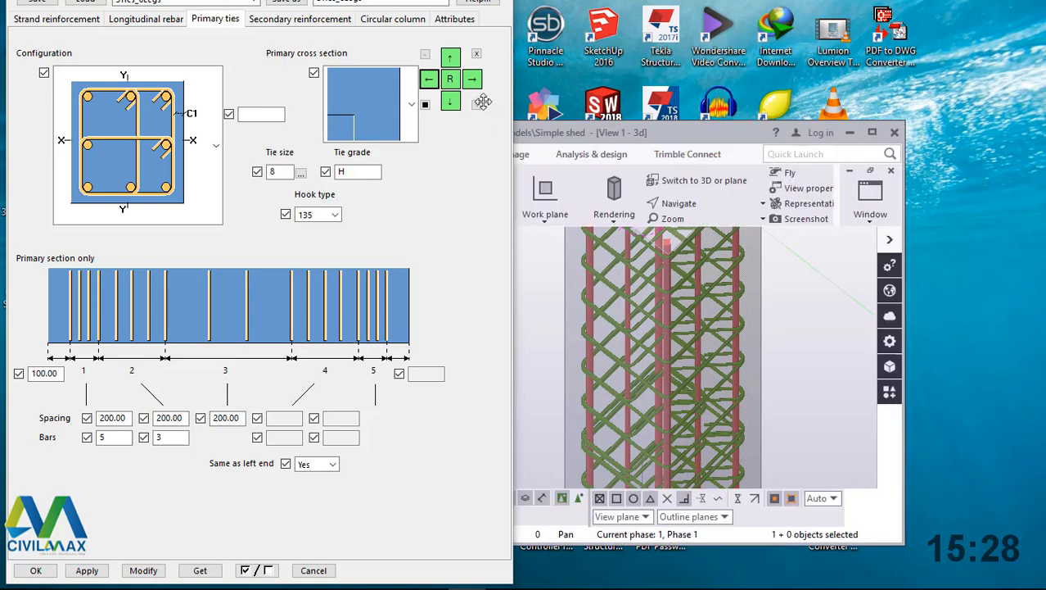
# Step: Maximize the main window and move the reinforcement dialog aside to uncover the column in the 3D view
pyautogui.click(872, 132)
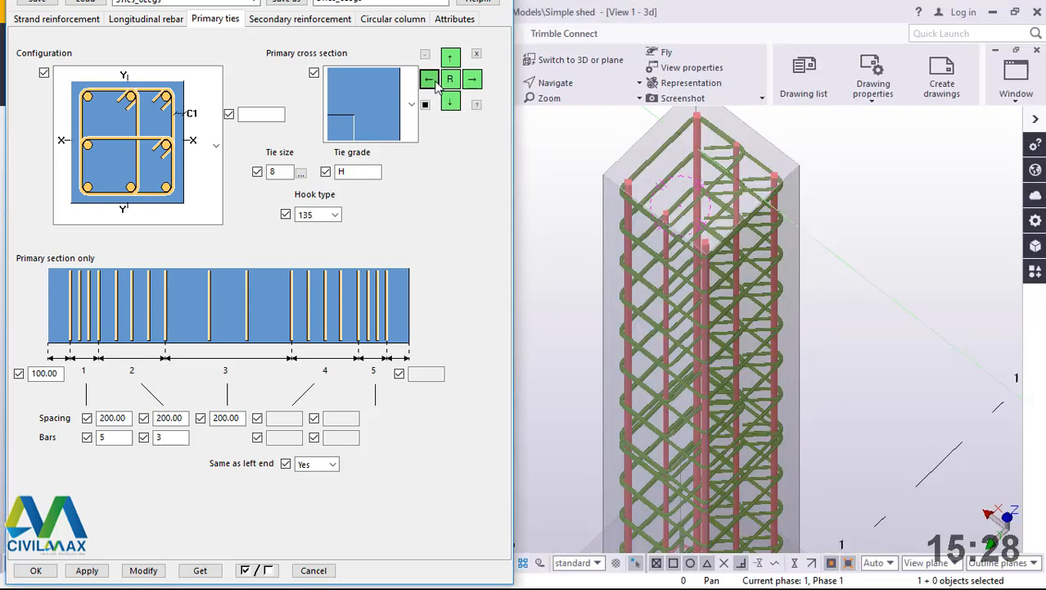
pyautogui.click(435, 85)
pyautogui.click(434, 86)
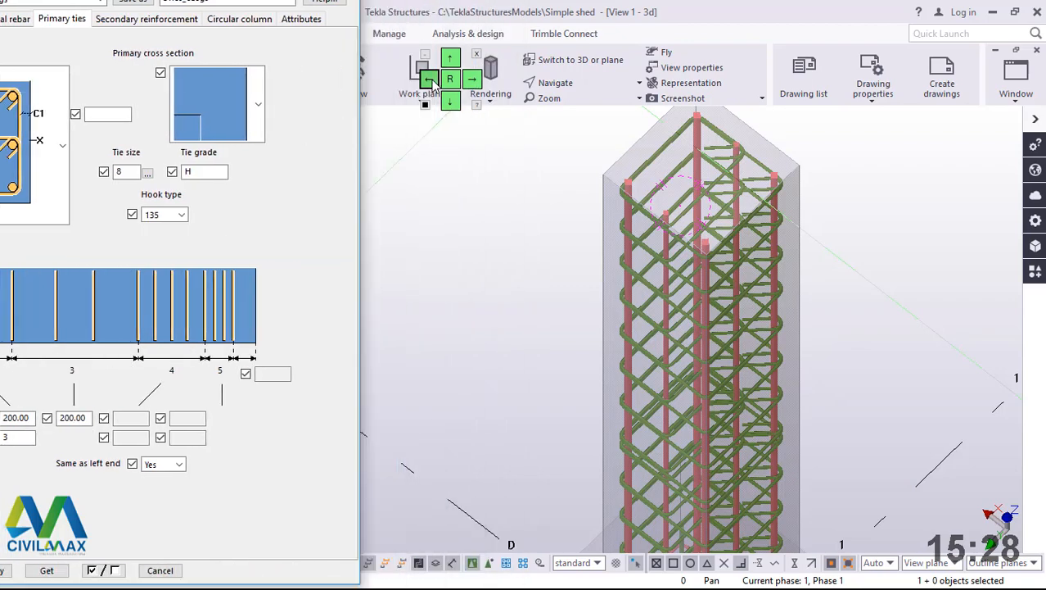
# Step: Clear the reinforcement component's selection and switch to selecting individual objects inside components
pyautogui.scroll(5, 745, 167)
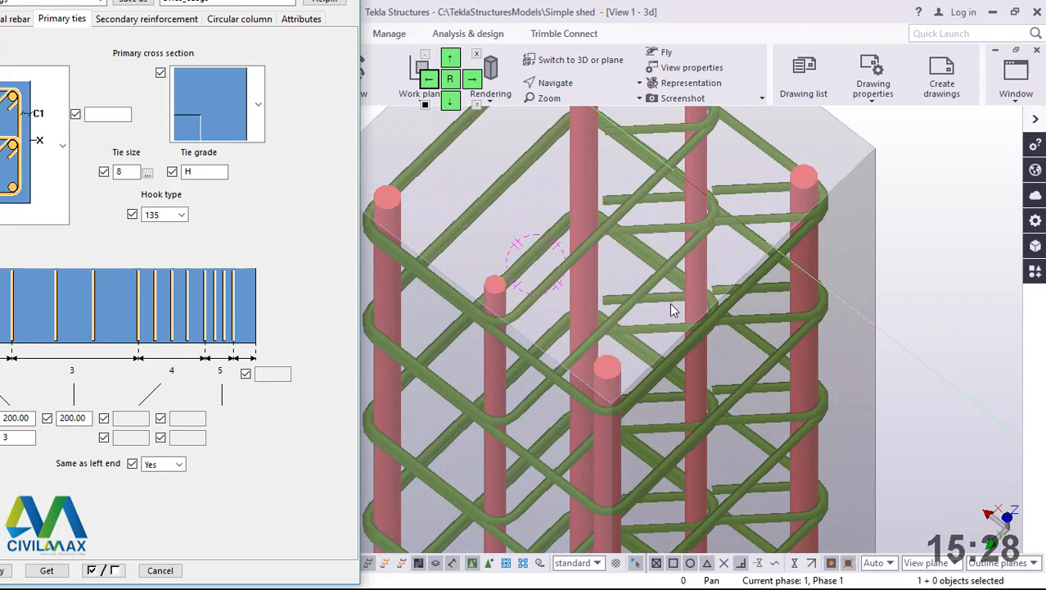
pyautogui.keyDown('ctrl'); pyautogui.moveTo(671, 309); pyautogui.dragTo(938, 261, button='middle'); pyautogui.keyUp('ctrl')
pyautogui.scroll(-3, 684, 358)
pyautogui.keyDown('ctrl'); pyautogui.moveTo(767, 316); pyautogui.dragTo(762, 372, button='middle'); pyautogui.keyUp('ctrl')
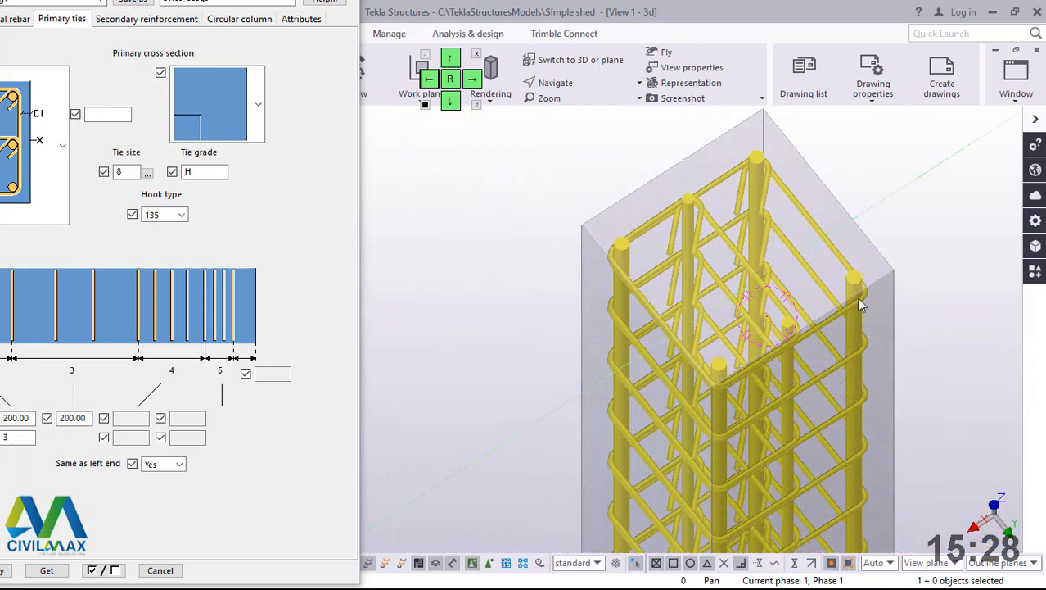
pyautogui.rightClick(894, 157)
pyautogui.click(920, 163)
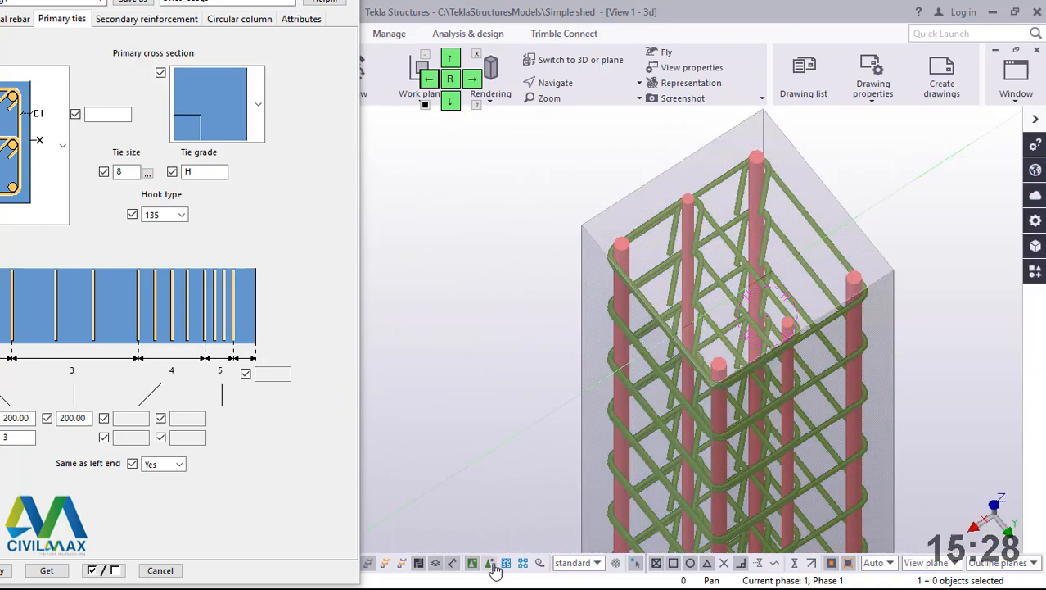
pyautogui.click(490, 564)
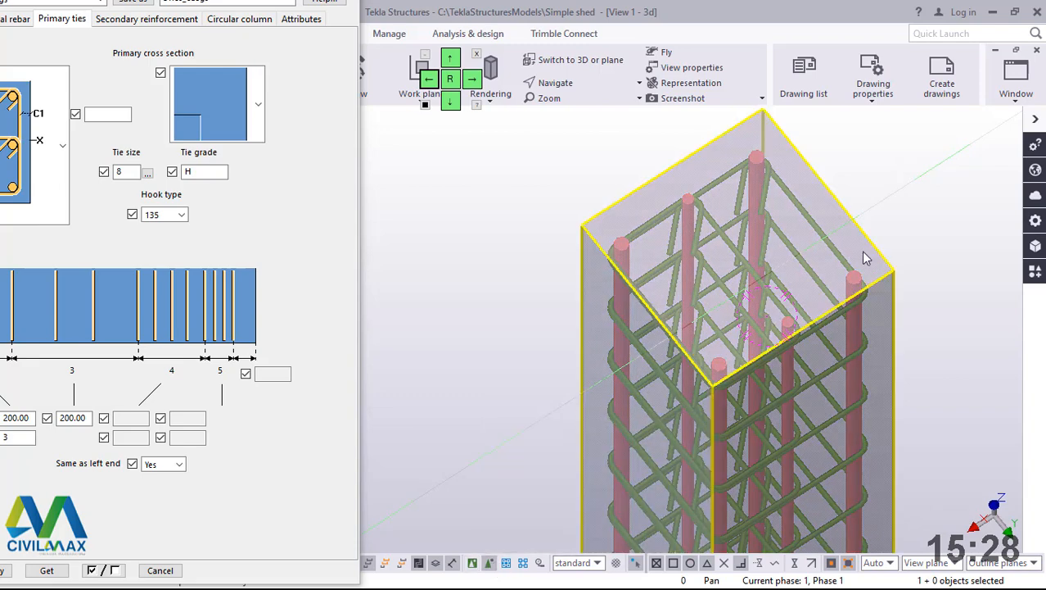
# Step: Examine the column's individual ties from several angles, checking how their hooks wrap around the six longitudinal bars
pyautogui.scroll(3, 848, 262)
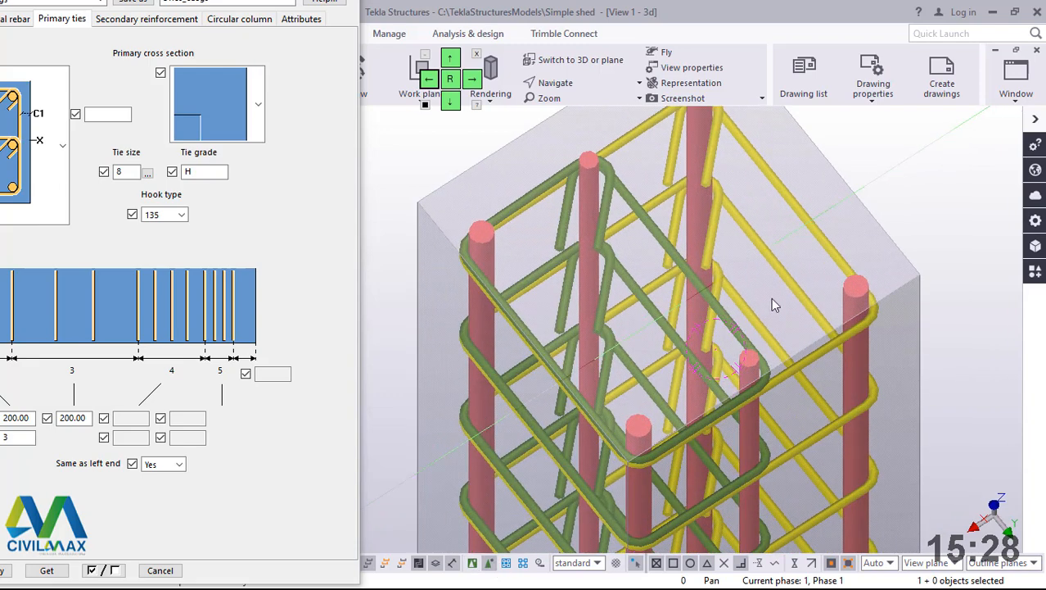
pyautogui.scroll(-5, 771, 297)
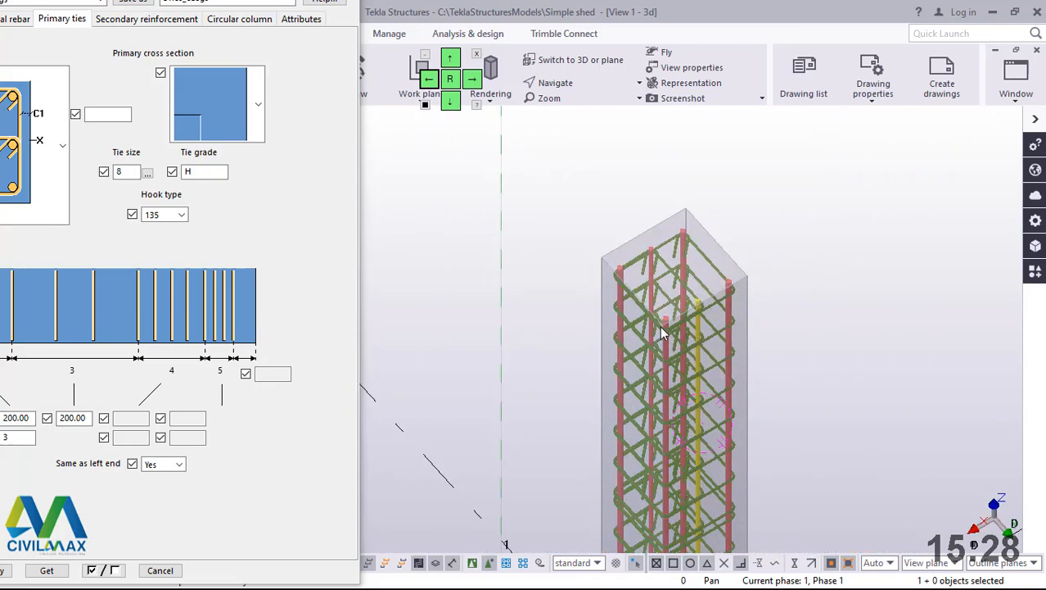
pyautogui.scroll(5, 663, 327)
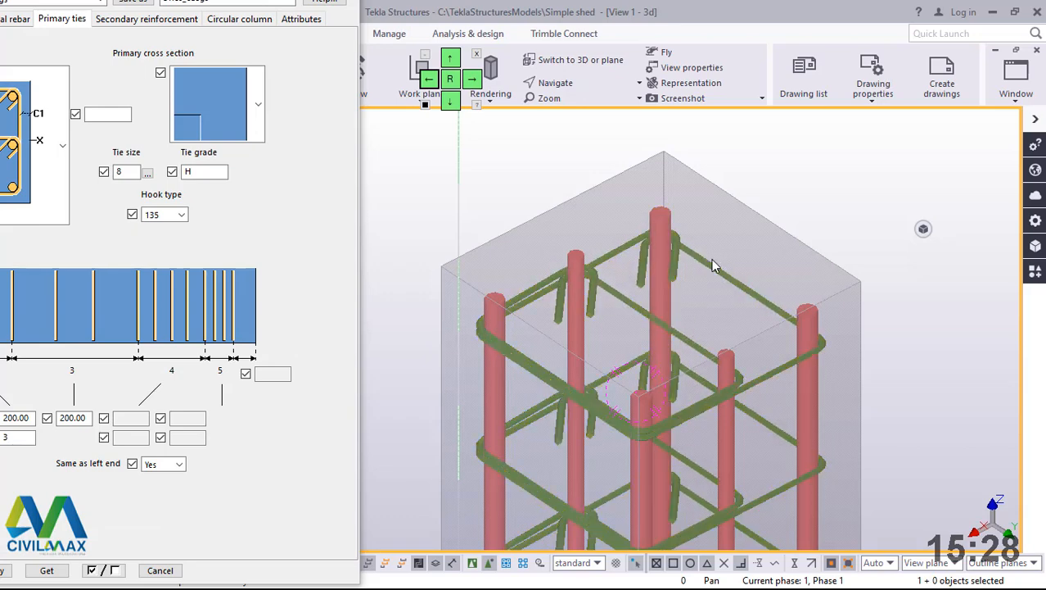
pyautogui.keyDown('ctrl'); pyautogui.moveTo(682, 278); pyautogui.dragTo(547, 348, button='middle'); pyautogui.keyUp('ctrl')
pyautogui.scroll(3, 596, 203)
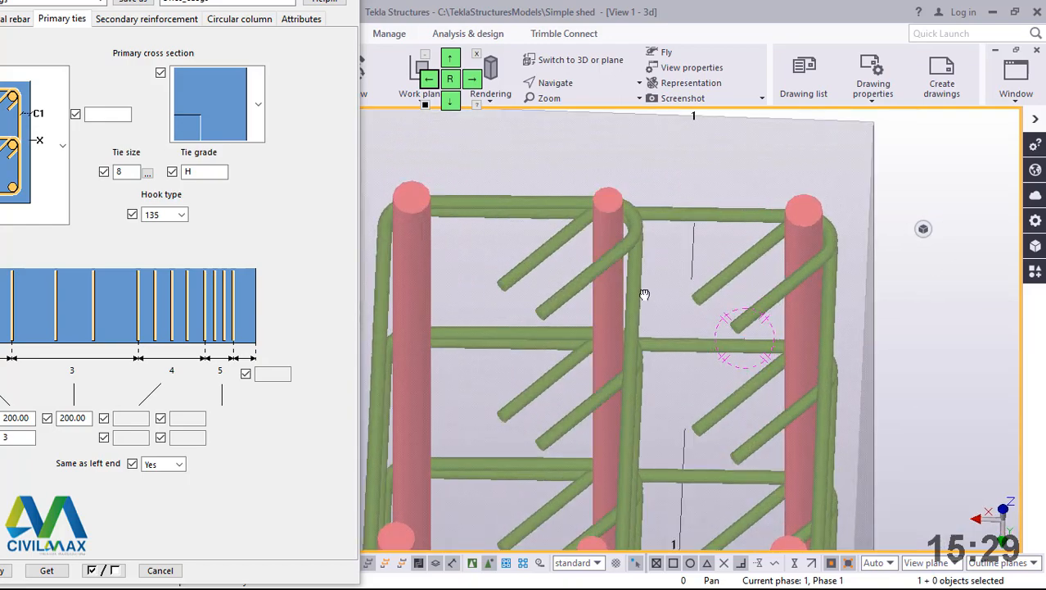
pyautogui.scroll(5, 624, 268)
pyautogui.keyDown('ctrl'); pyautogui.moveTo(624, 269); pyautogui.dragTo(687, 288, button='middle'); pyautogui.keyUp('ctrl')
pyautogui.scroll(-5, 565, 336)
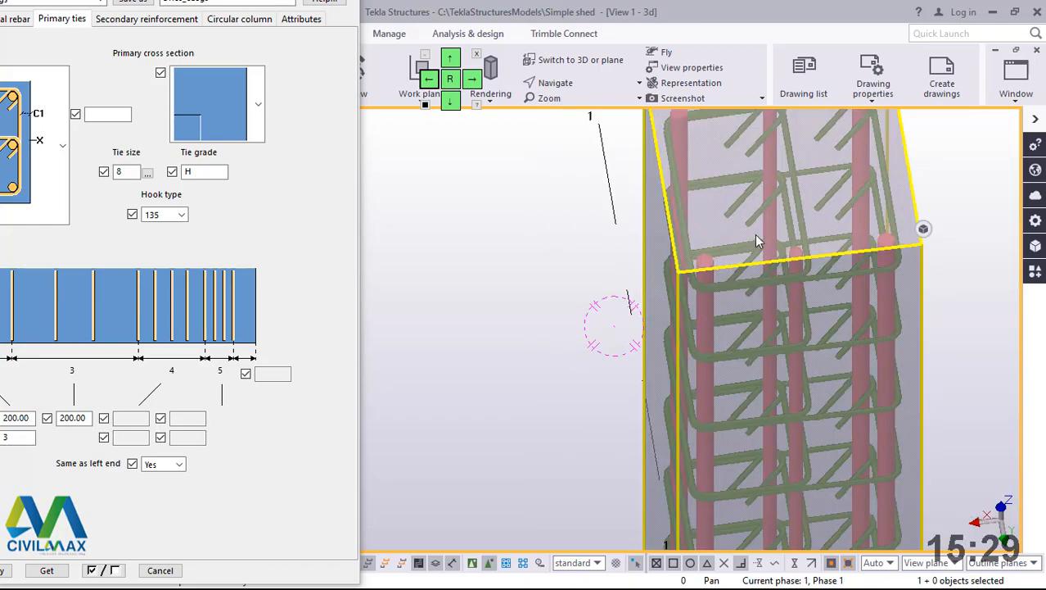
pyautogui.keyDown('ctrl'); pyautogui.moveTo(755, 235); pyautogui.dragTo(794, 175, button='middle'); pyautogui.keyUp('ctrl')
pyautogui.scroll(2, 792, 169)
pyautogui.scroll(3, 690, 206)
pyautogui.keyDown('ctrl'); pyautogui.moveTo(699, 218); pyautogui.dragTo(673, 164, button='middle'); pyautogui.keyUp('ctrl')
pyautogui.keyDown('ctrl'); pyautogui.moveTo(730, 308); pyautogui.dragTo(698, 192, button='middle'); pyautogui.keyUp('ctrl')
pyautogui.scroll(-5, 710, 271)
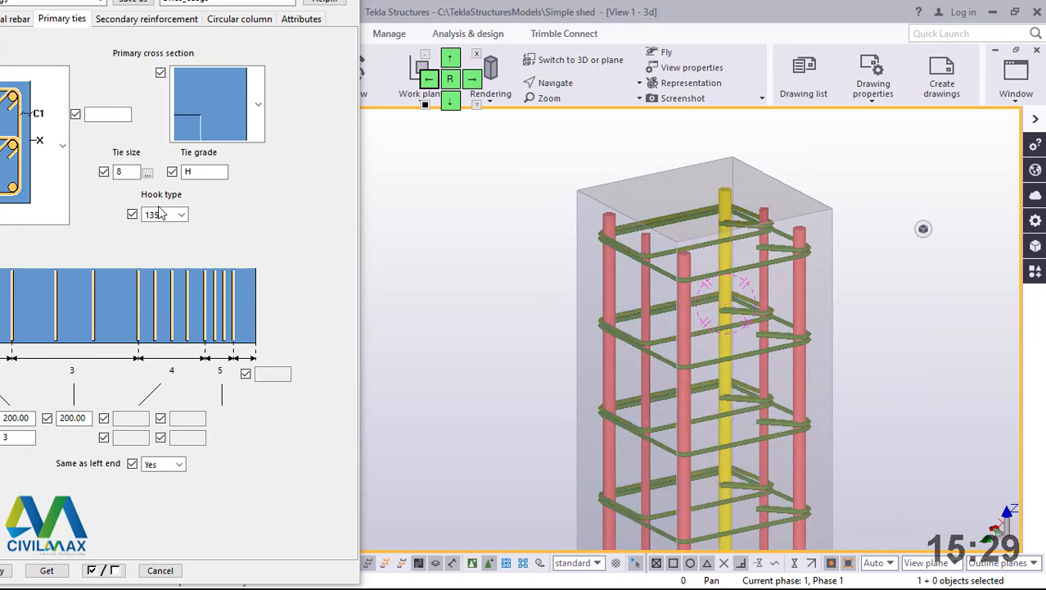
pyautogui.moveTo(610, 237)
pyautogui.keyDown('ctrl'); pyautogui.mouseDown(button='middle')
pyautogui.moveTo(654, 227)
pyautogui.moveTo(606, 246)
pyautogui.mouseUp(button='middle'); pyautogui.keyUp('ctrl')
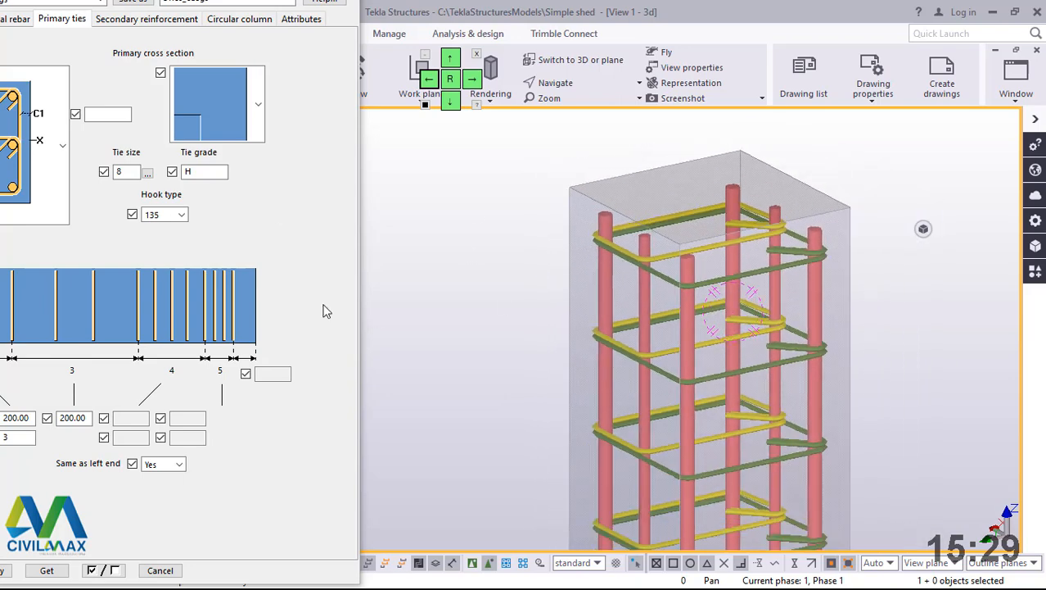
# Step: Set the longitudinal bars' top end clear distance to -400 and apply it to the column's reinforcement component
pyautogui.click(477, 81)
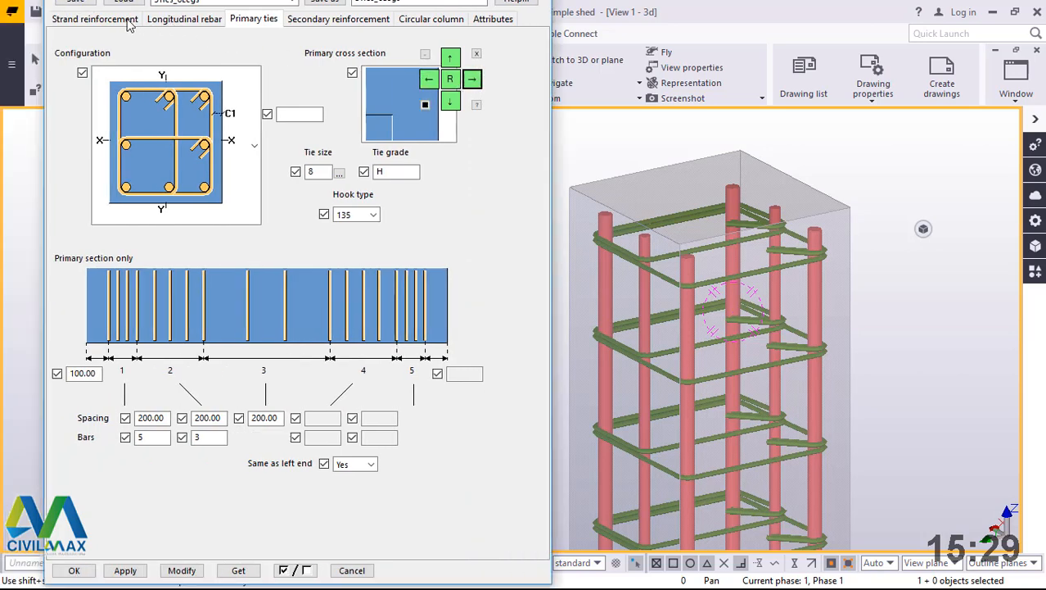
pyautogui.click(119, 22)
pyautogui.click(175, 22)
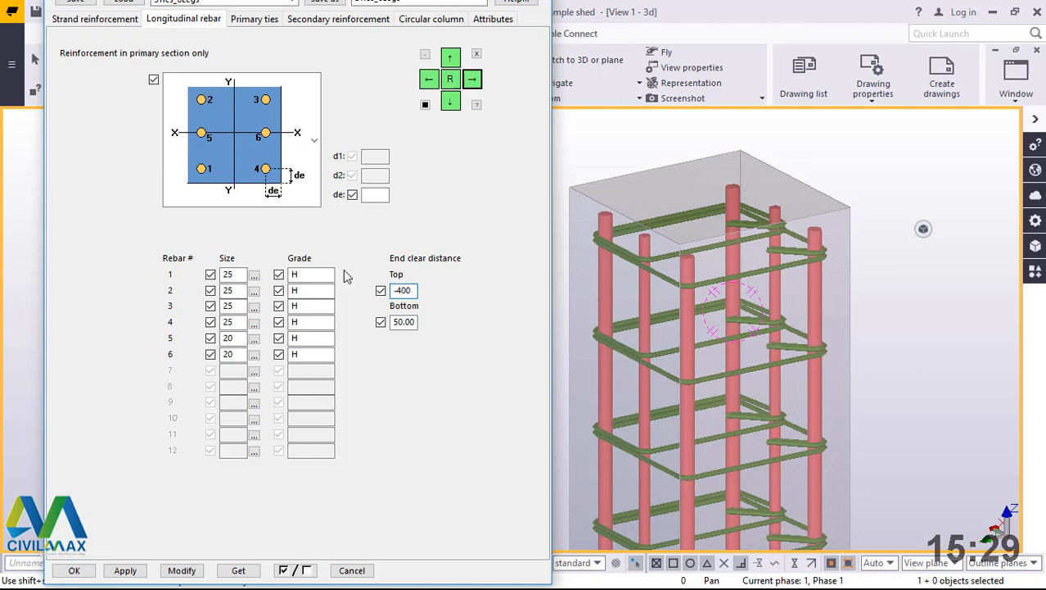
pyautogui.click(185, 575)
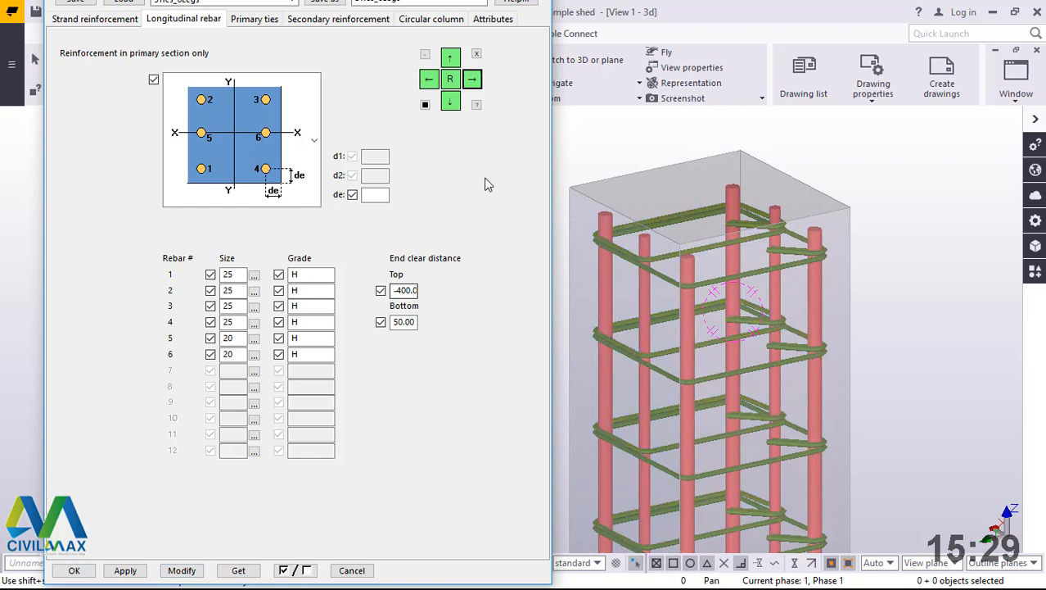
pyautogui.click(431, 82)
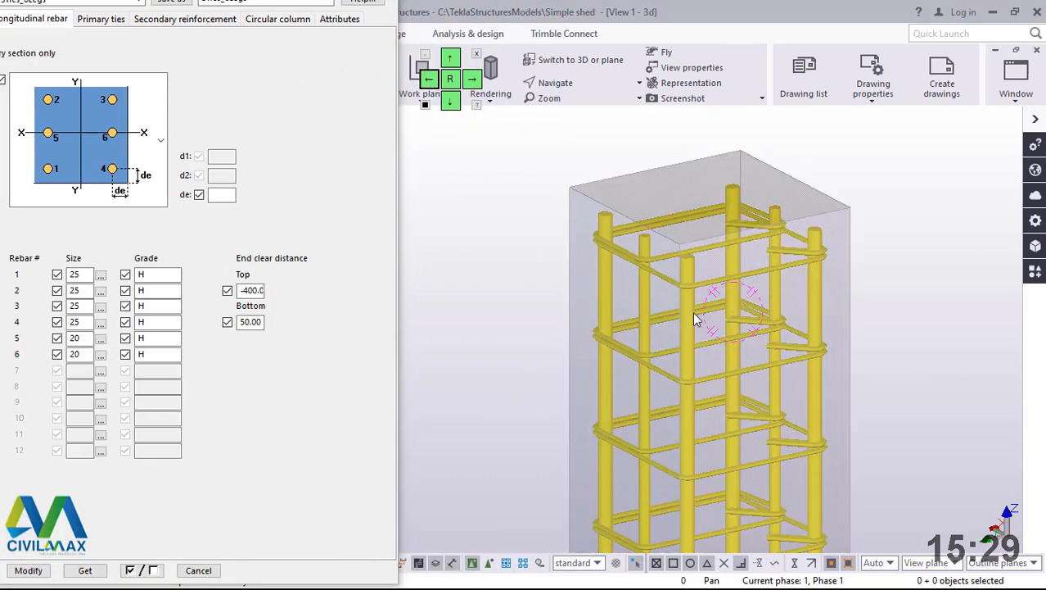
pyautogui.click(251, 291)
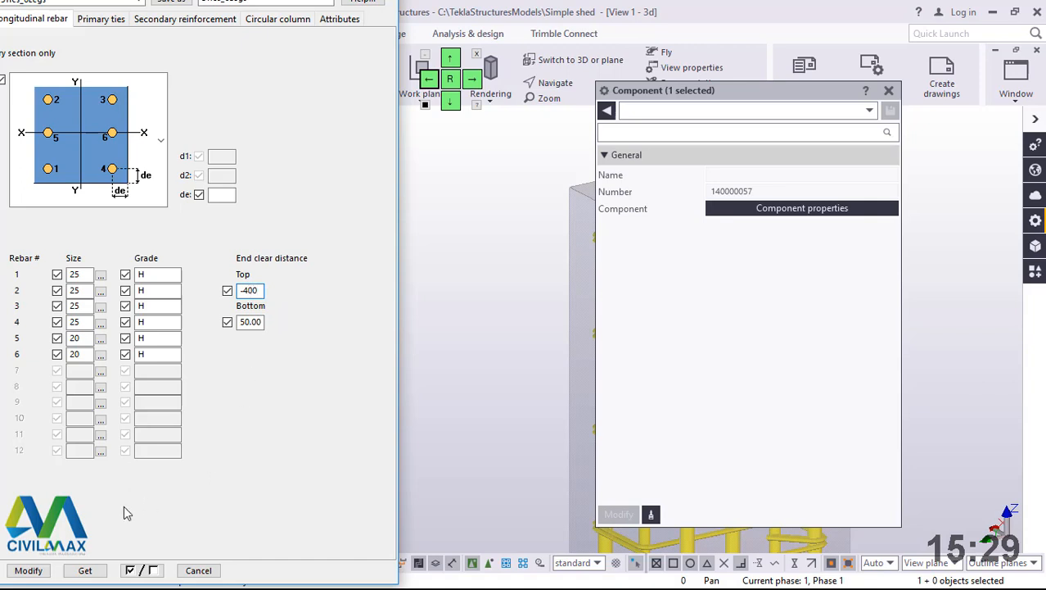
pyautogui.click(40, 568)
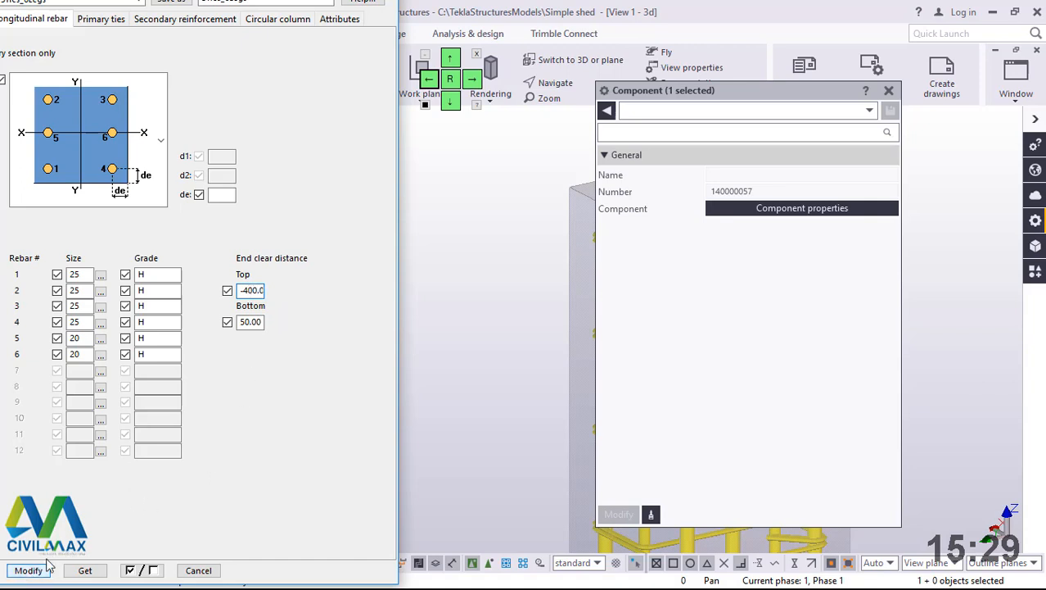
pyautogui.click(890, 91)
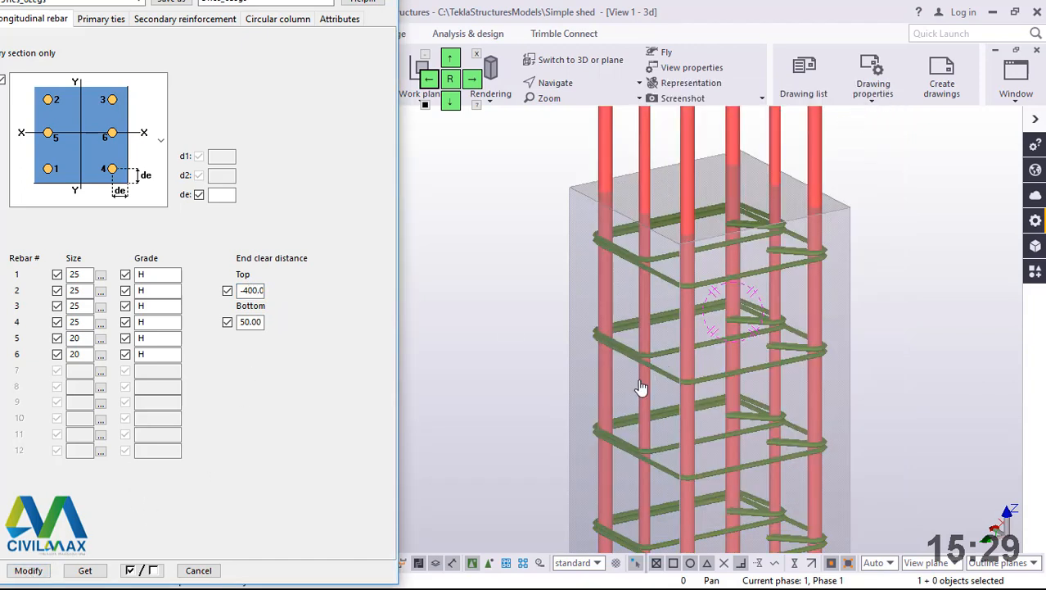
# Step: Examine the bars projecting above the column top, rendering the parts as solid and returning them to transparent display
pyautogui.scroll(-5, 647, 383)
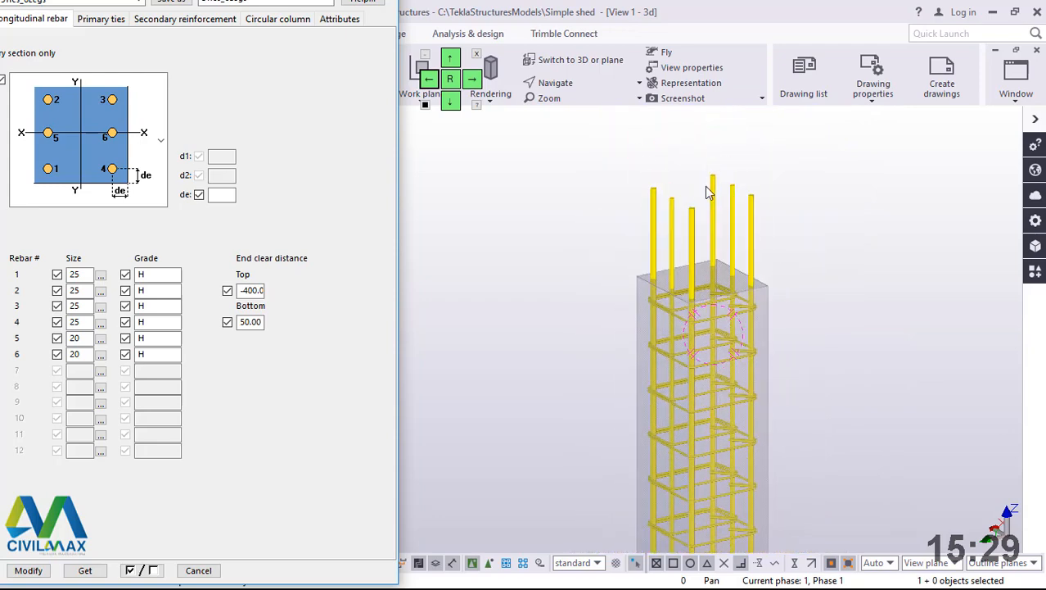
pyautogui.click(838, 218)
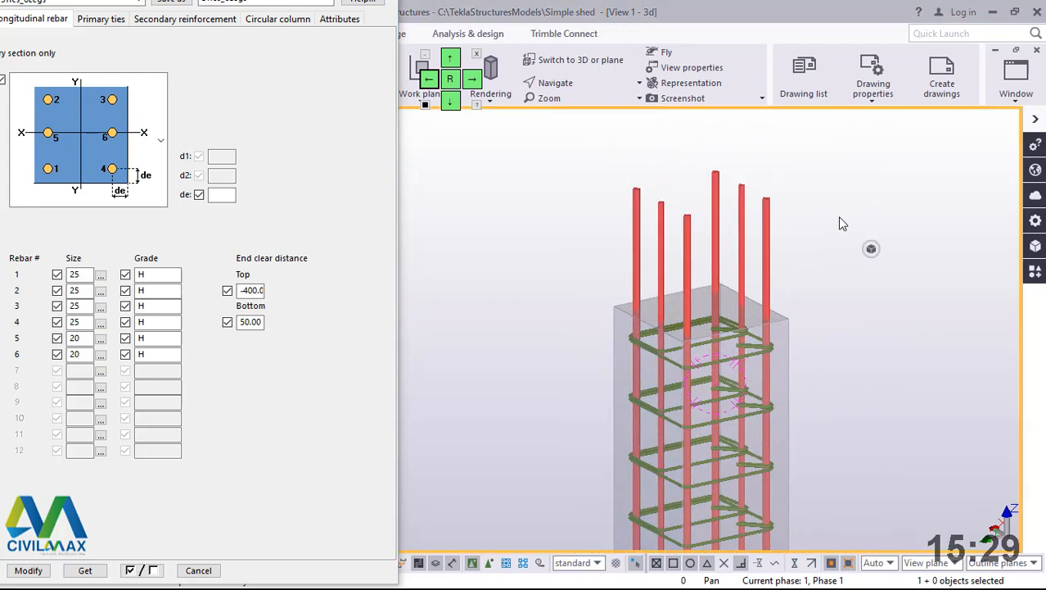
pyautogui.hotkey('ctrl', '4')
pyautogui.scroll(1, 708, 264)
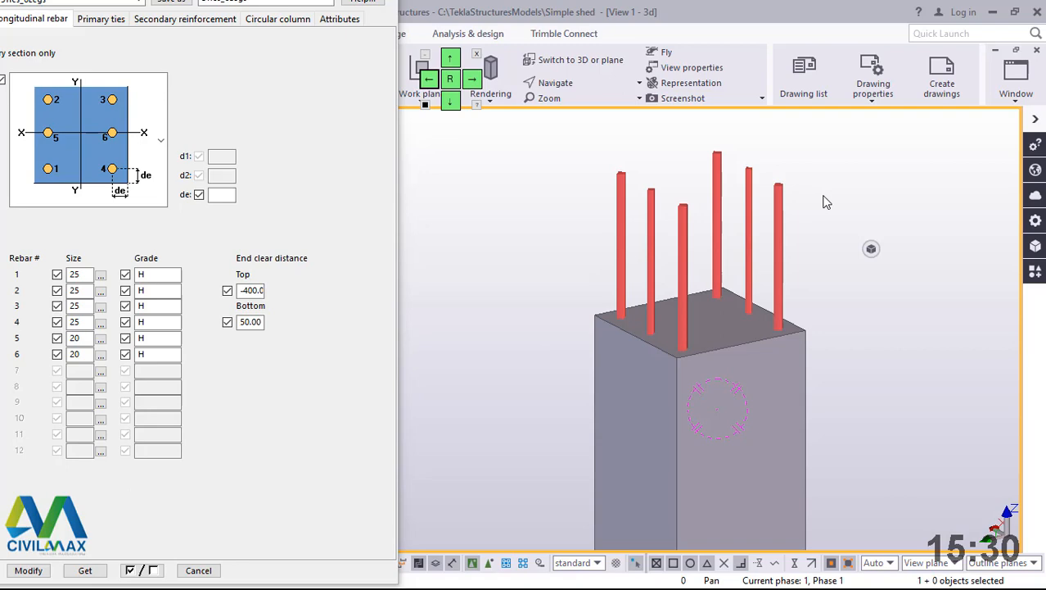
pyautogui.hotkey('ctrl', '2')
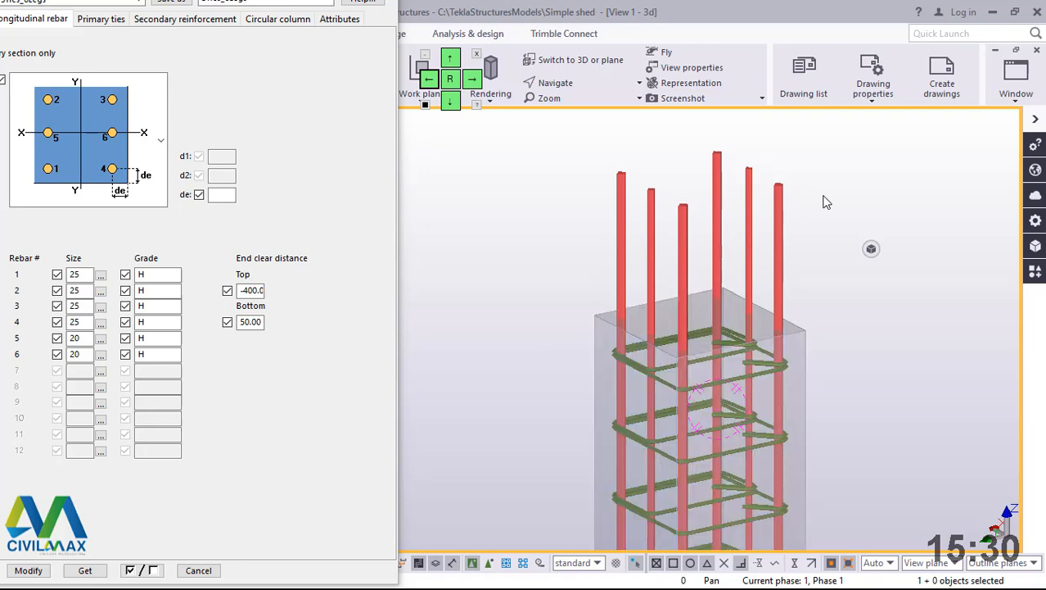
pyautogui.scroll(-5, 733, 299)
pyautogui.scroll(2, 703, 302)
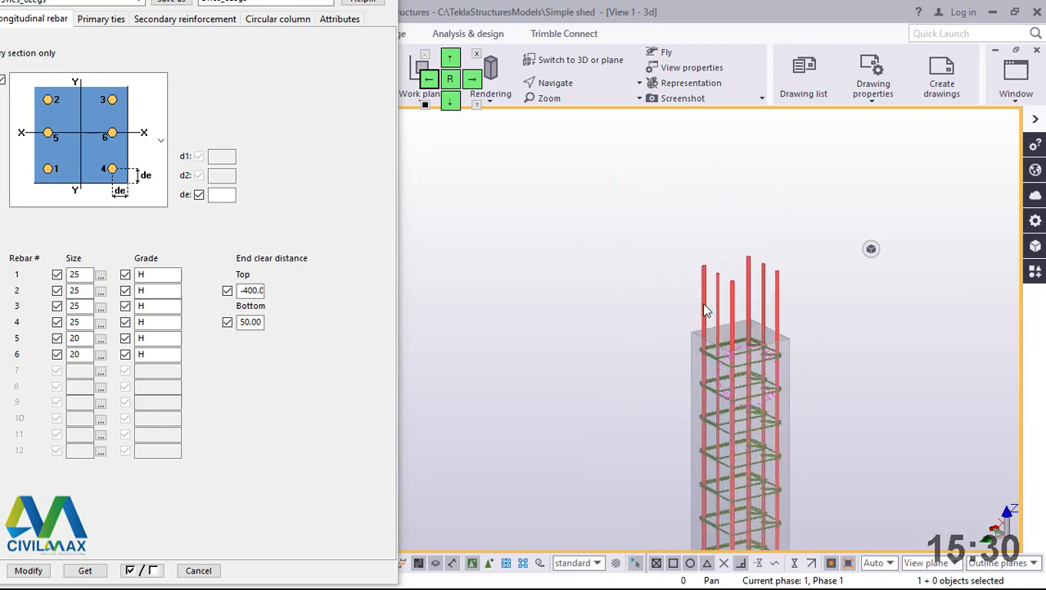
pyautogui.scroll(2, 703, 303)
# Step: Move the reinforcement dialog back into view and delete the whole reinforcement component from the column
pyautogui.click(292, 160)
pyautogui.click(472, 80)
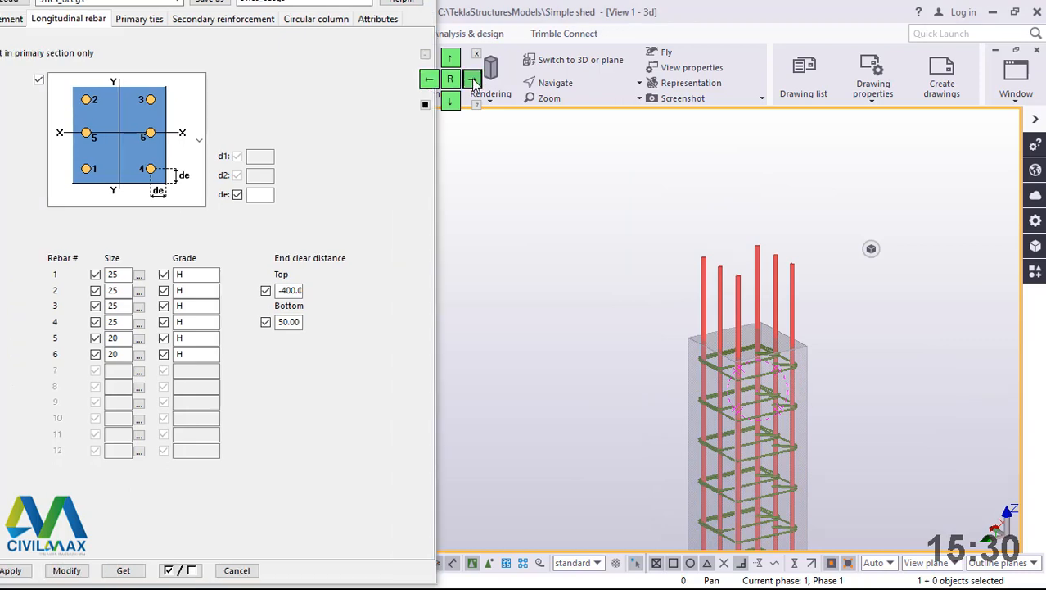
pyautogui.click(474, 80)
pyautogui.click(473, 80)
pyautogui.click(473, 80)
pyautogui.click(473, 80)
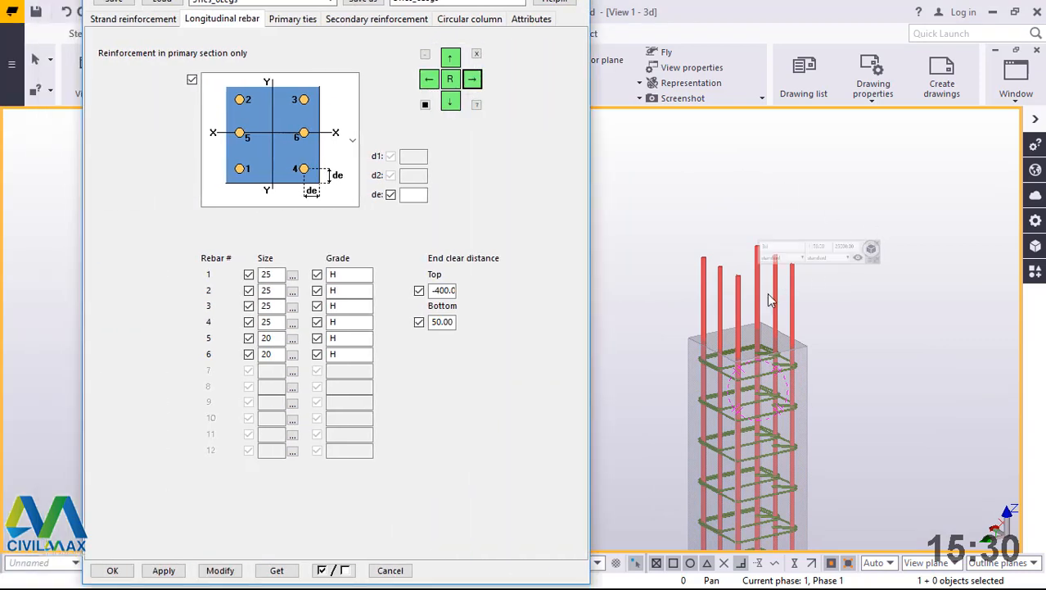
pyautogui.click(790, 301)
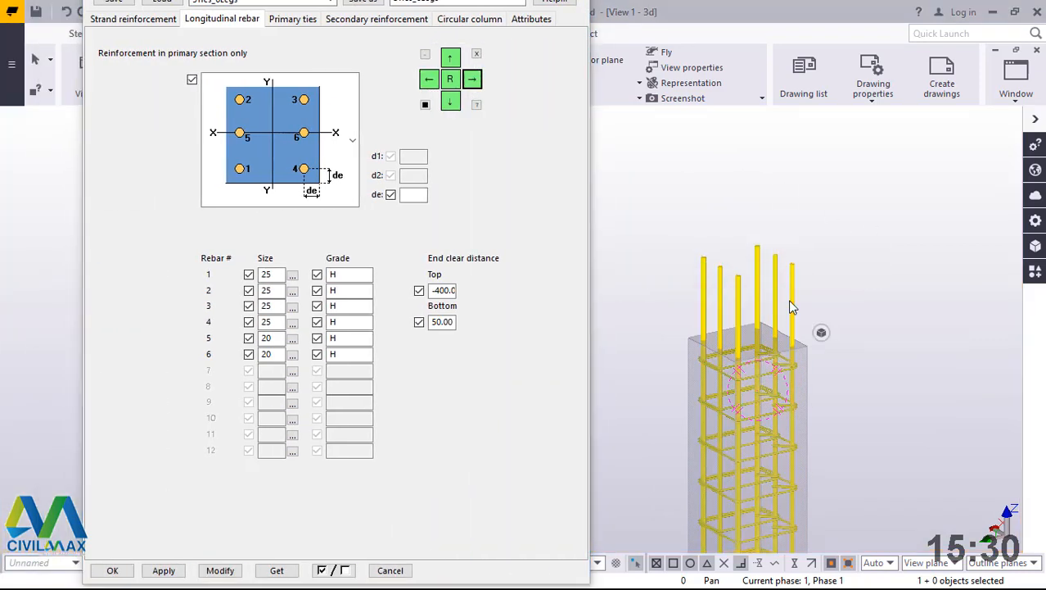
pyautogui.press('Delete')
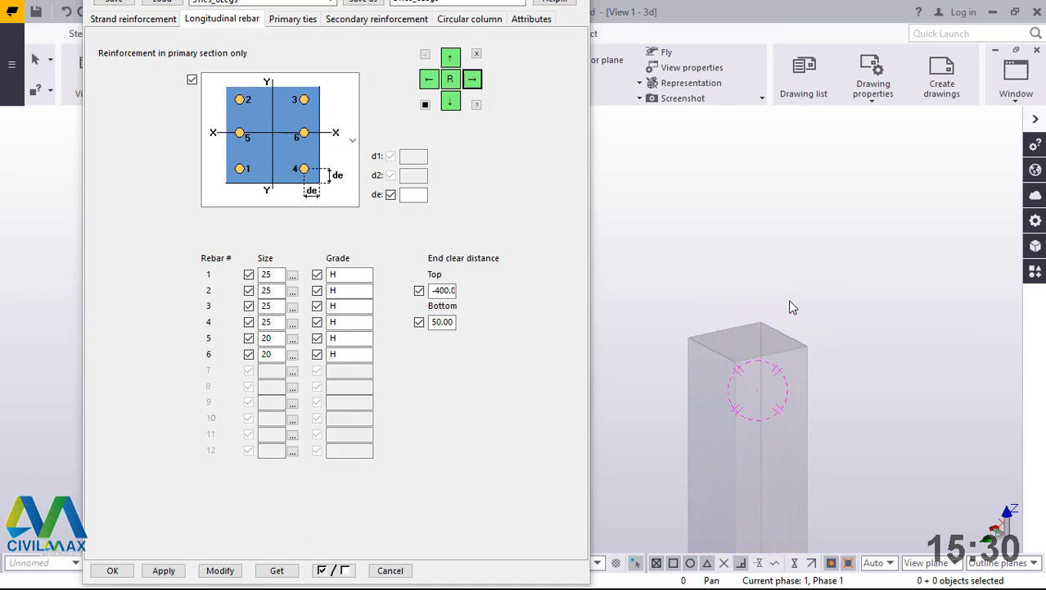
# Step: Load the saved 3Ties_4Legs settings into the column reinforcement dialog, repositioning the dialog as needed
pyautogui.click(478, 158)
pyautogui.click(450, 102)
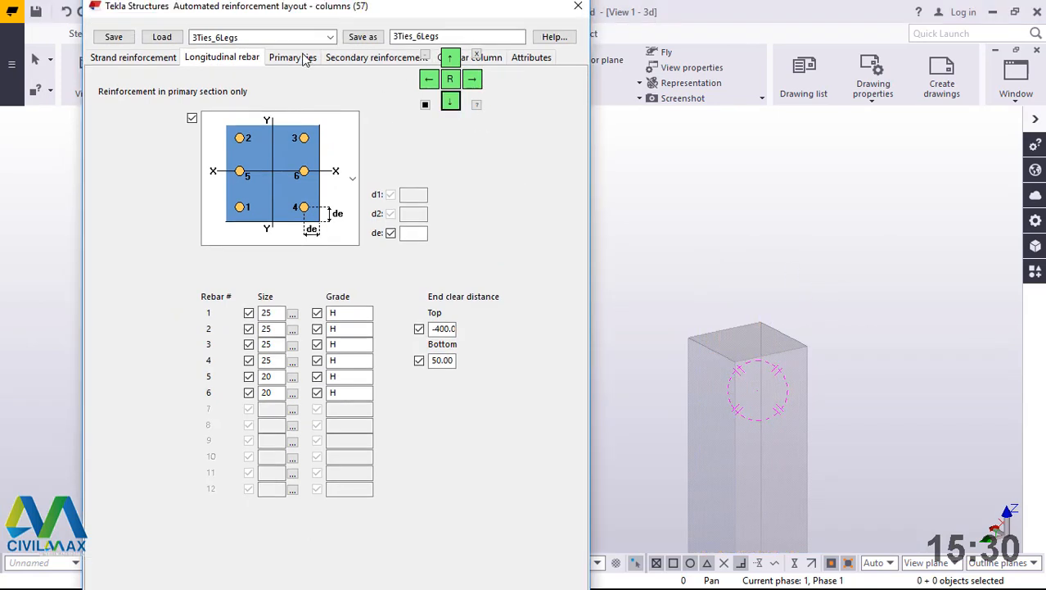
pyautogui.click(330, 37)
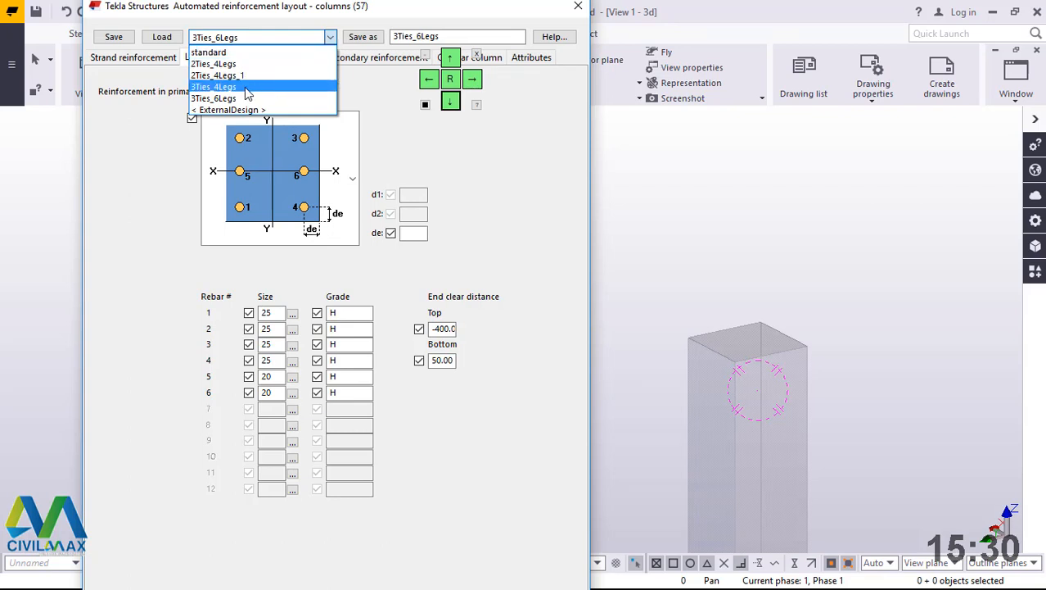
pyautogui.click(244, 87)
pyautogui.click(168, 38)
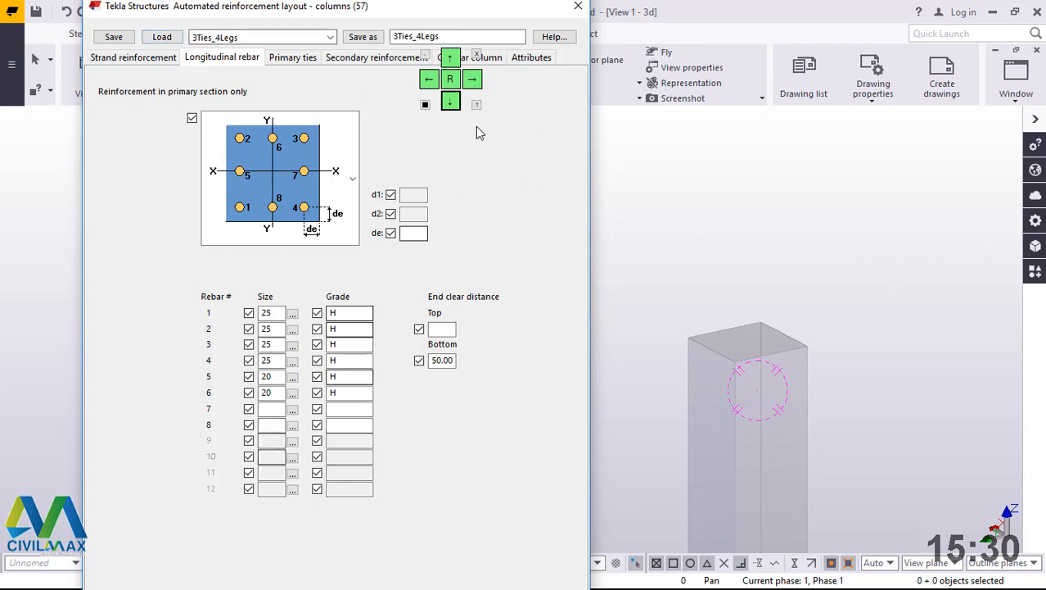
pyautogui.click(451, 61)
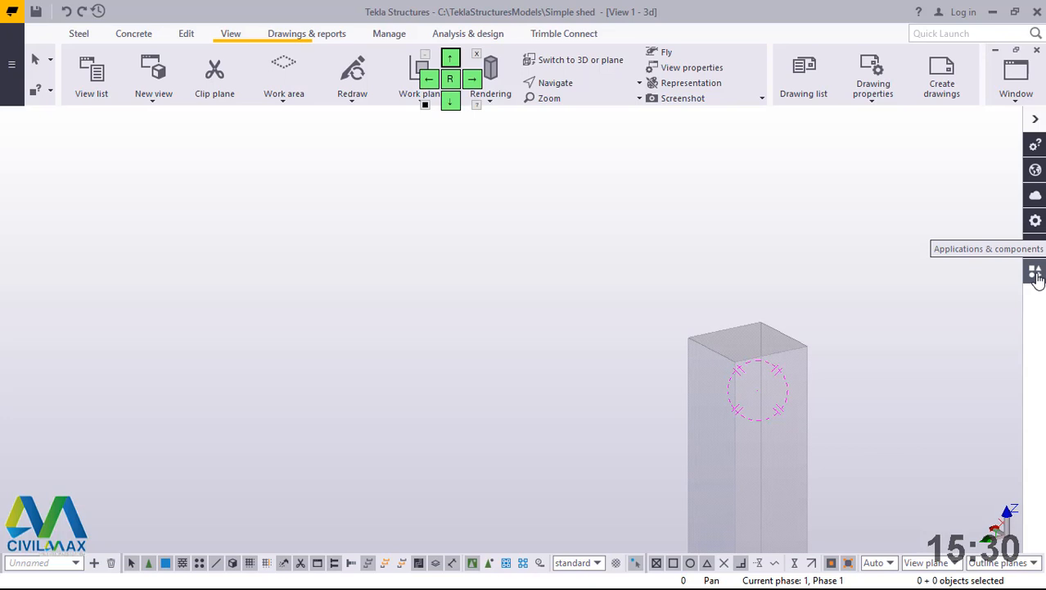
# Step: Apply the Columns - automated reinforcement layout (57) component to the column and end the command
pyautogui.click(1036, 273)
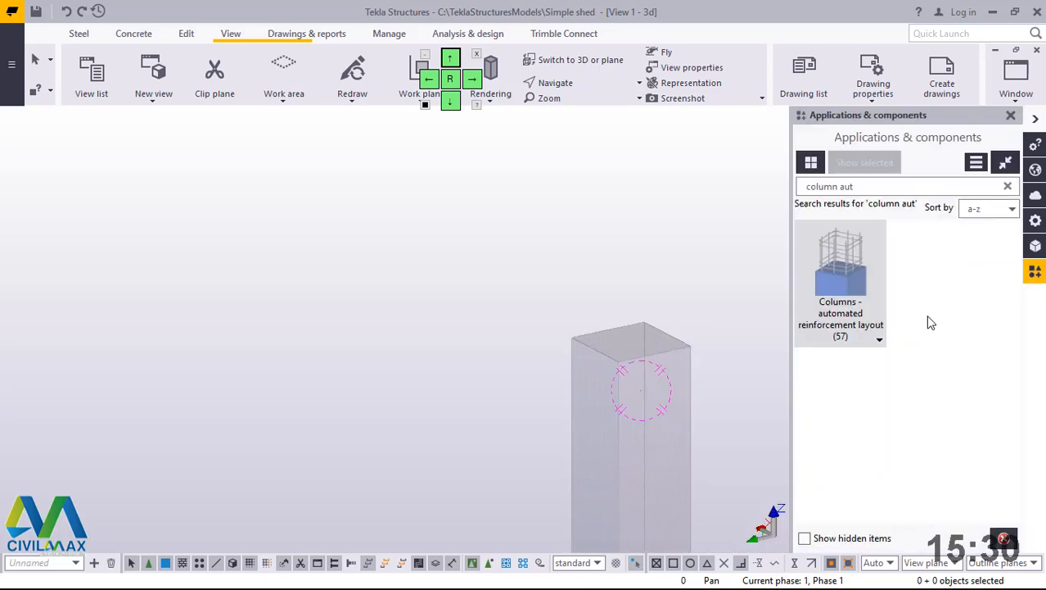
pyautogui.click(841, 244)
pyautogui.scroll(3, 661, 367)
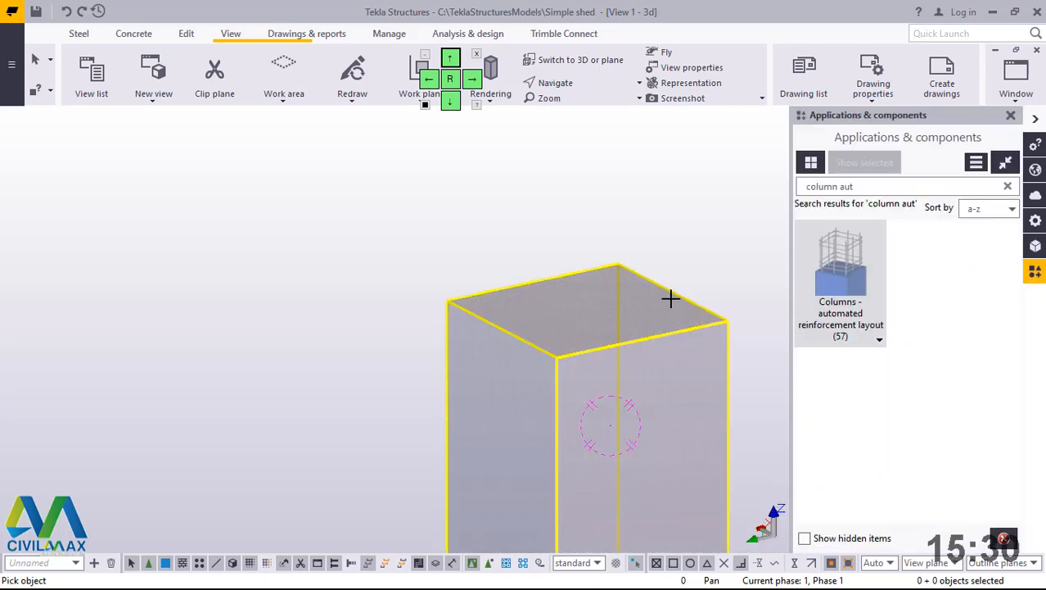
pyautogui.click(670, 297)
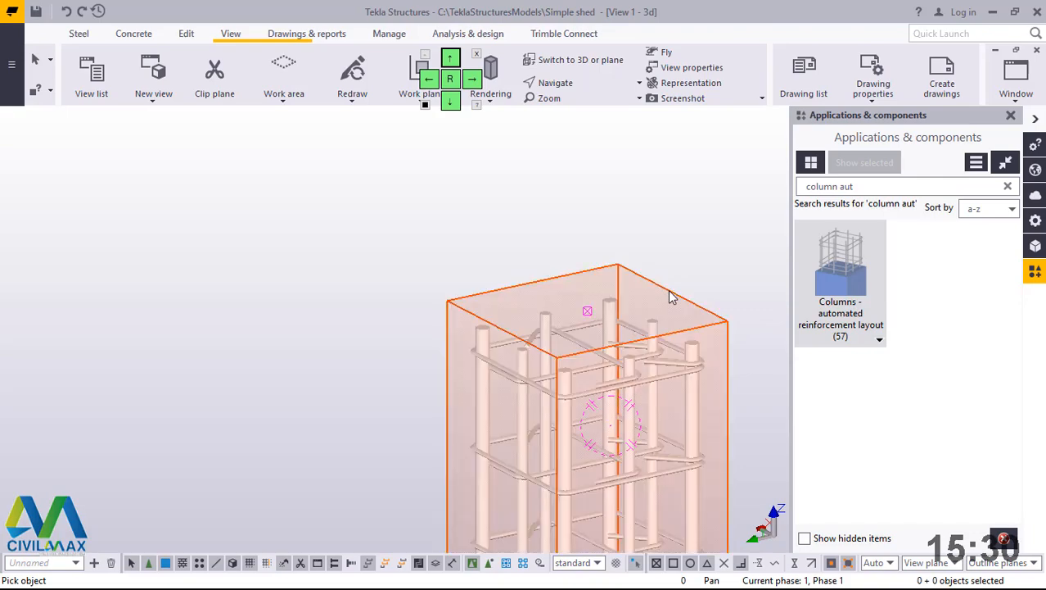
pyautogui.rightClick(642, 202)
pyautogui.click(659, 205)
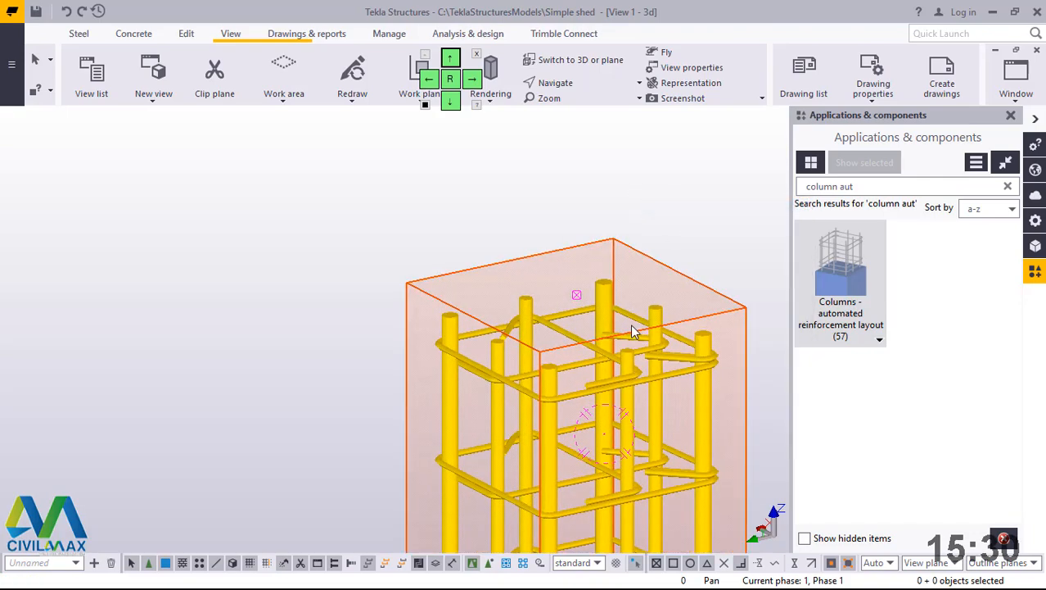
# Step: Open the properties of the column's new reinforcement component and close the component catalogue and the general component properties
pyautogui.keyDown('ctrl'); pyautogui.moveTo(630, 356); pyautogui.dragTo(468, 309, button='middle'); pyautogui.keyUp('ctrl')
pyautogui.click(688, 202)
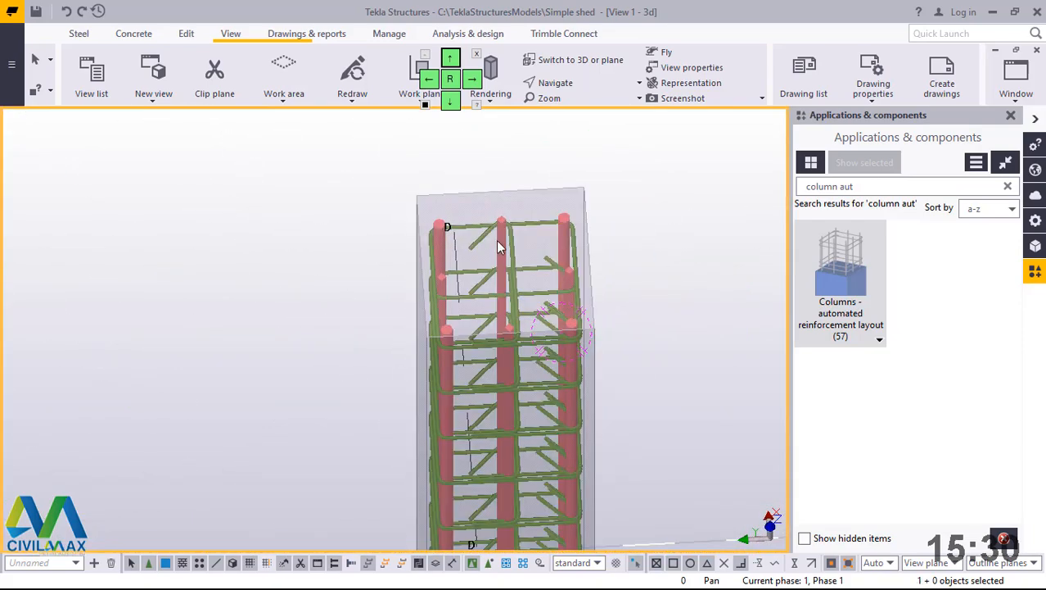
pyautogui.scroll(3, 497, 240)
pyautogui.moveTo(640, 198); pyautogui.dragTo(446, 250, button='middle')
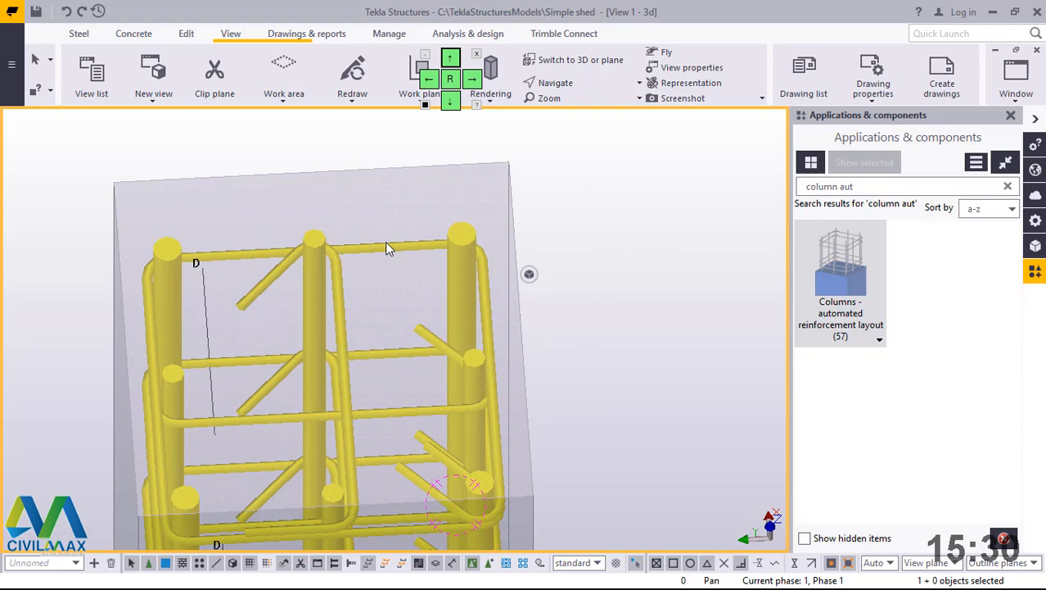
pyautogui.doubleClick(386, 244)
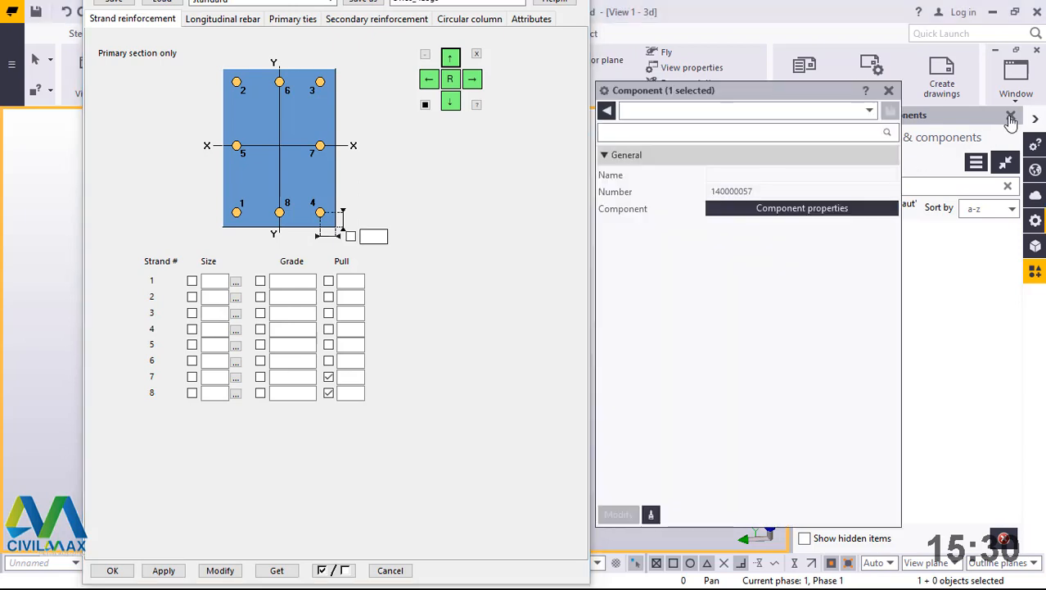
pyautogui.click(1010, 115)
pyautogui.click(889, 91)
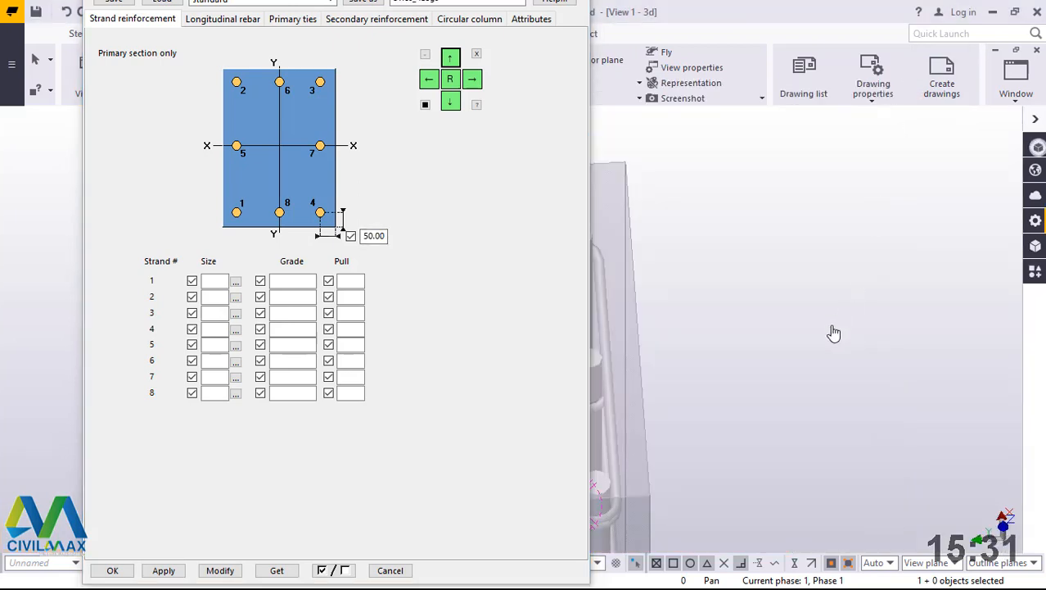
# Step: Examine the tie arrangement and hooks at the column top and along its shaft
pyautogui.scroll(-1, 831, 361)
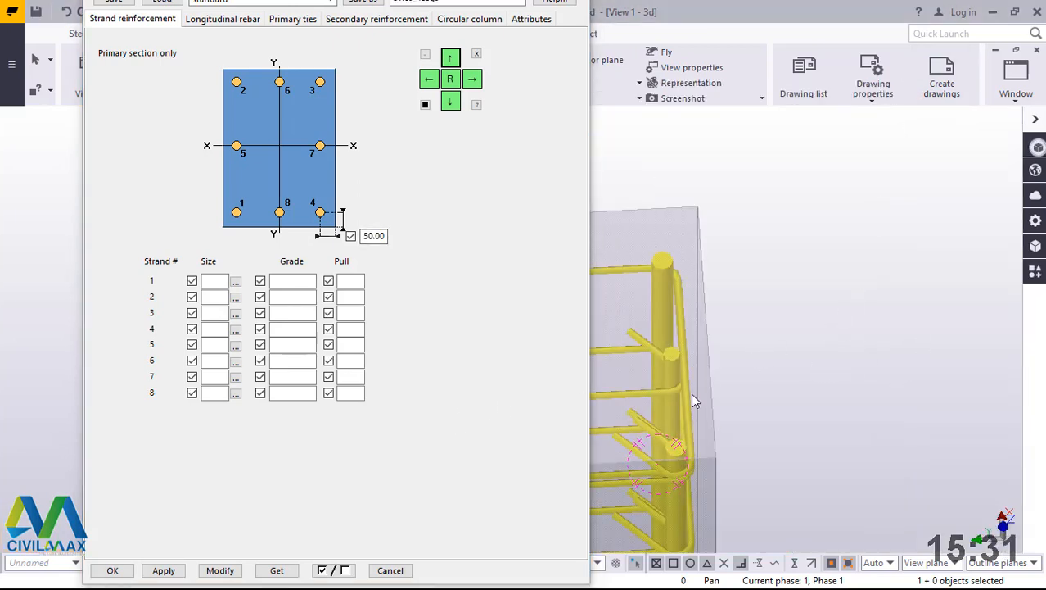
pyautogui.scroll(-3, 774, 379)
pyautogui.scroll(5, 623, 377)
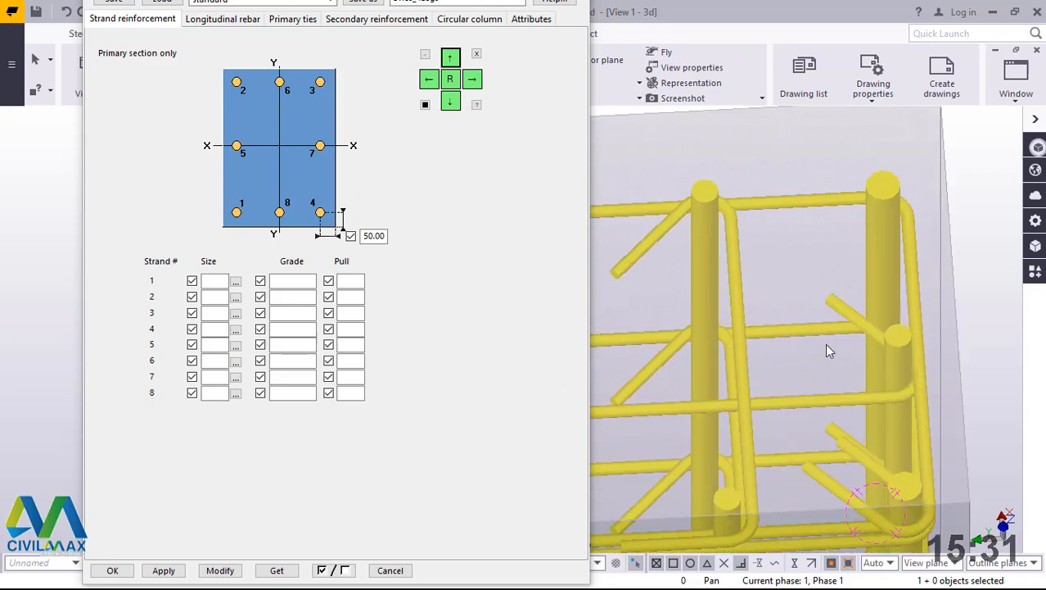
pyautogui.moveTo(845, 343); pyautogui.dragTo(881, 335, button='middle')
pyautogui.scroll(-1, 885, 332)
pyautogui.keyDown('ctrl'); pyautogui.moveTo(789, 397); pyautogui.dragTo(790, 340, button='middle'); pyautogui.keyUp('ctrl')
pyautogui.scroll(-8, 788, 344)
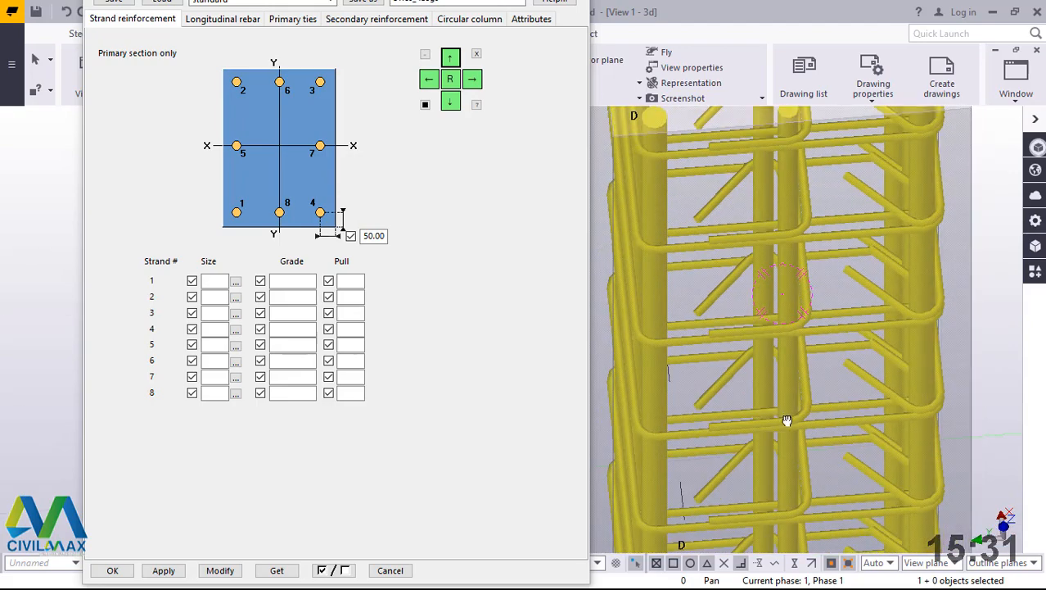
pyautogui.scroll(6, 757, 119)
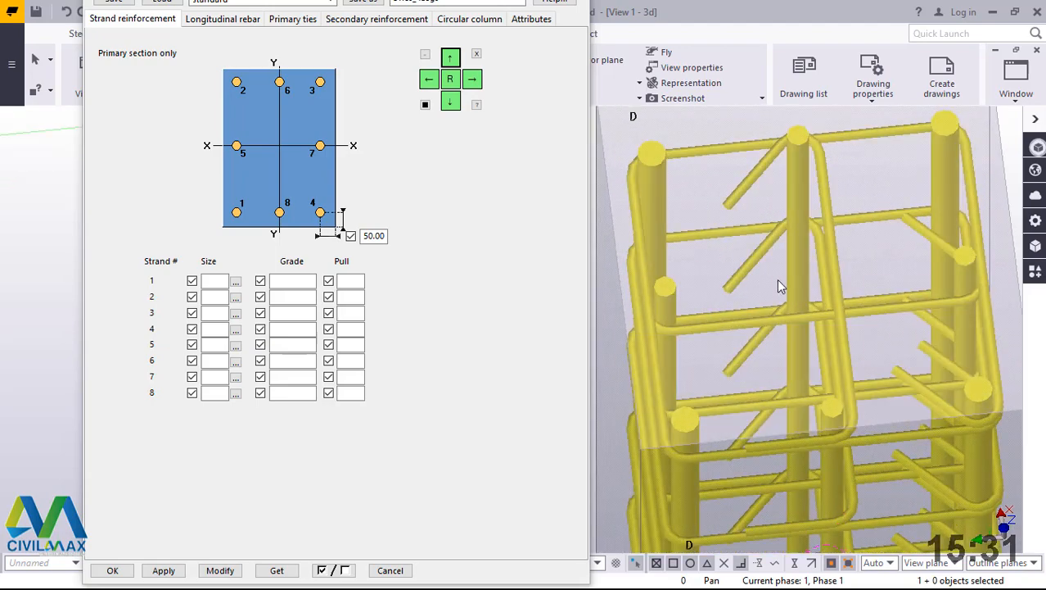
# Step: Load the saved standard settings into the reinforcement dialog and apply them to the column's component
pyautogui.click(217, 21)
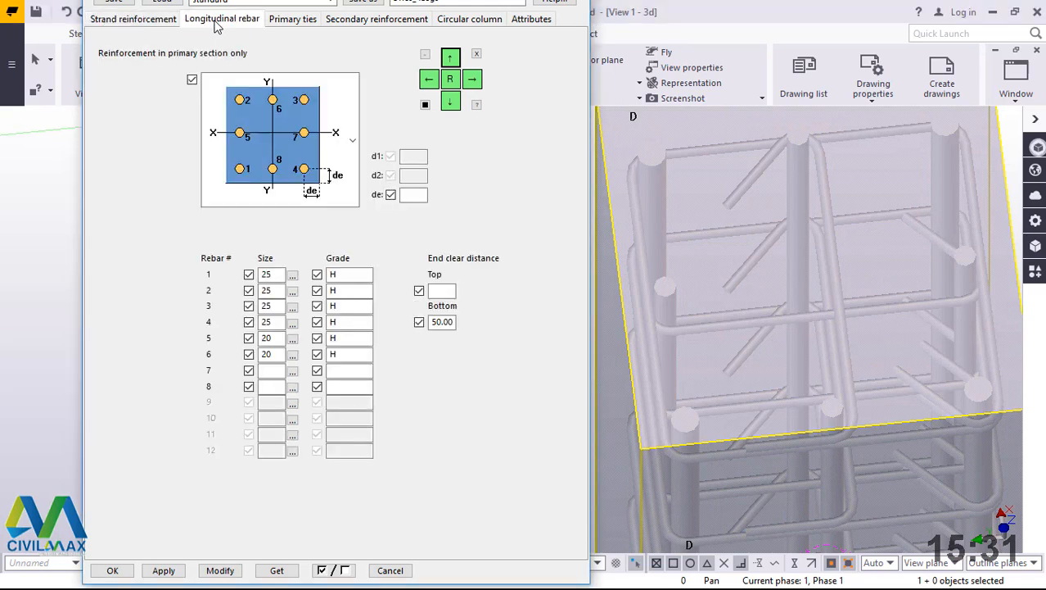
pyautogui.click(288, 23)
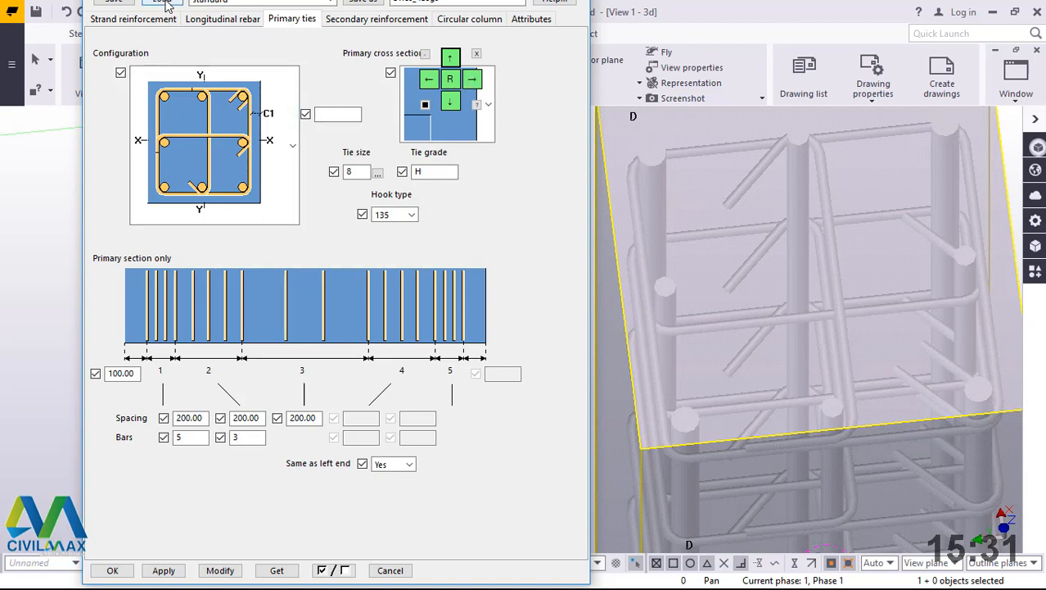
pyautogui.click(163, 3)
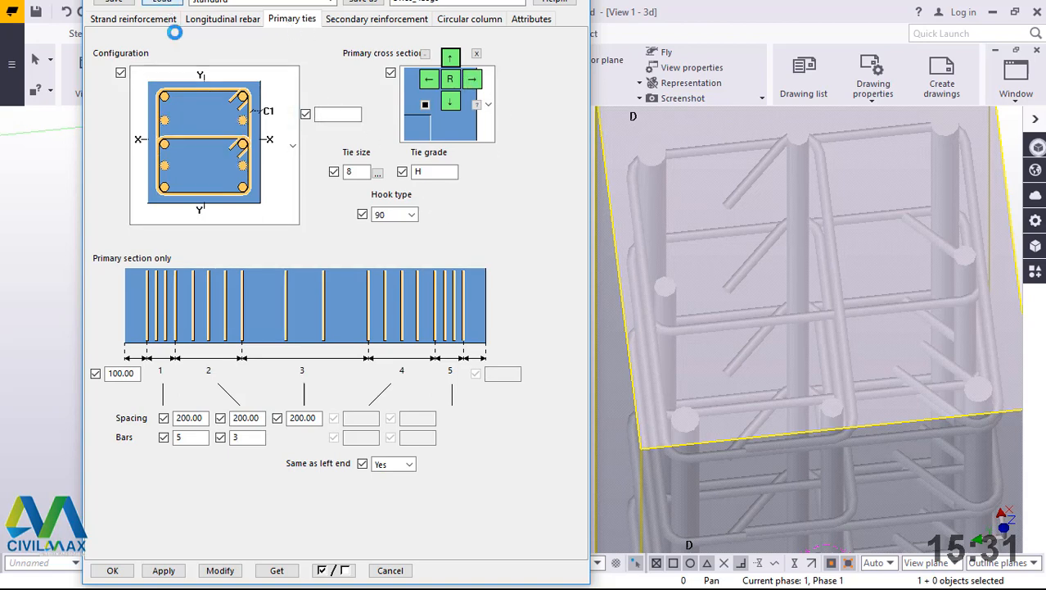
pyautogui.click(220, 571)
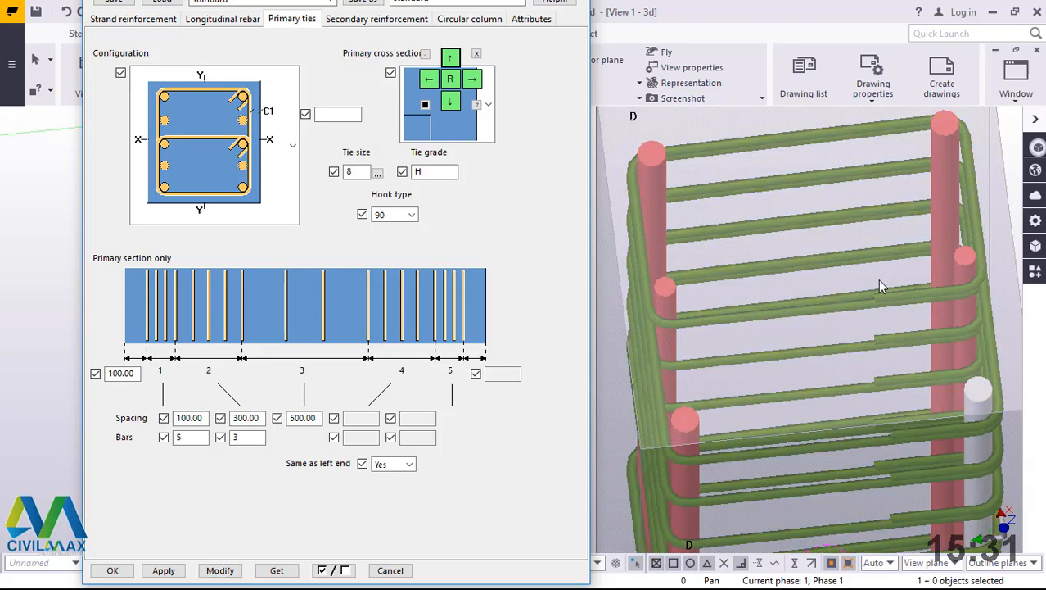
# Step: Examine the ties and their hook ends around the longitudinal bars at the column top from several angles
pyautogui.keyDown('ctrl'); pyautogui.moveTo(856, 279); pyautogui.dragTo(851, 291, button='middle'); pyautogui.keyUp('ctrl')
pyautogui.scroll(-4, 804, 250)
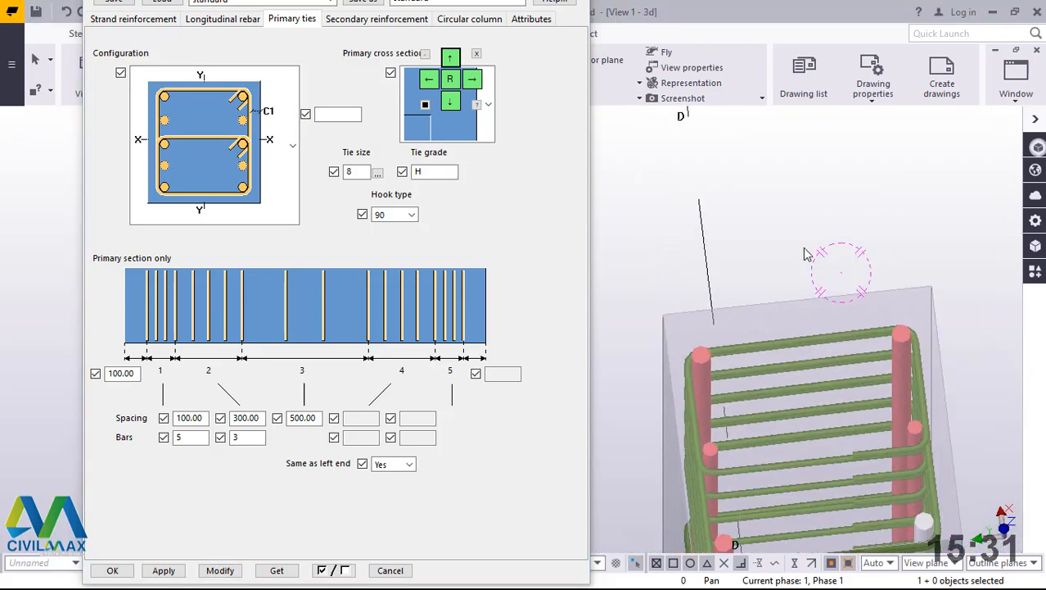
pyautogui.keyDown('ctrl'); pyautogui.moveTo(823, 415); pyautogui.dragTo(715, 320, button='middle'); pyautogui.keyUp('ctrl')
pyautogui.scroll(5, 868, 351)
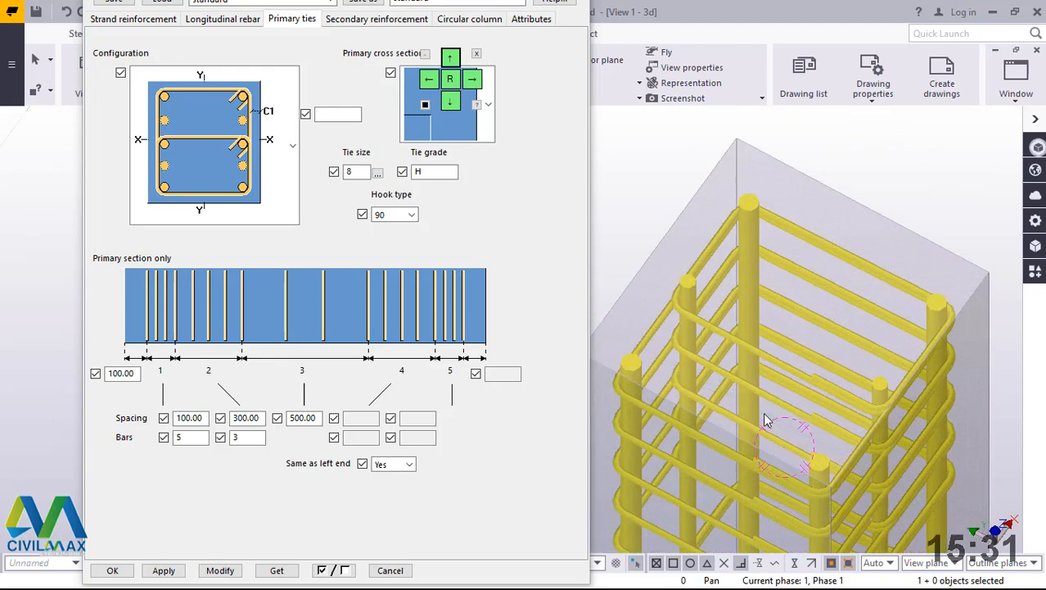
pyautogui.scroll(-3, 809, 315)
pyautogui.keyDown('ctrl'); pyautogui.moveTo(810, 364); pyautogui.dragTo(747, 353, button='middle'); pyautogui.keyUp('ctrl')
pyautogui.scroll(5, 811, 346)
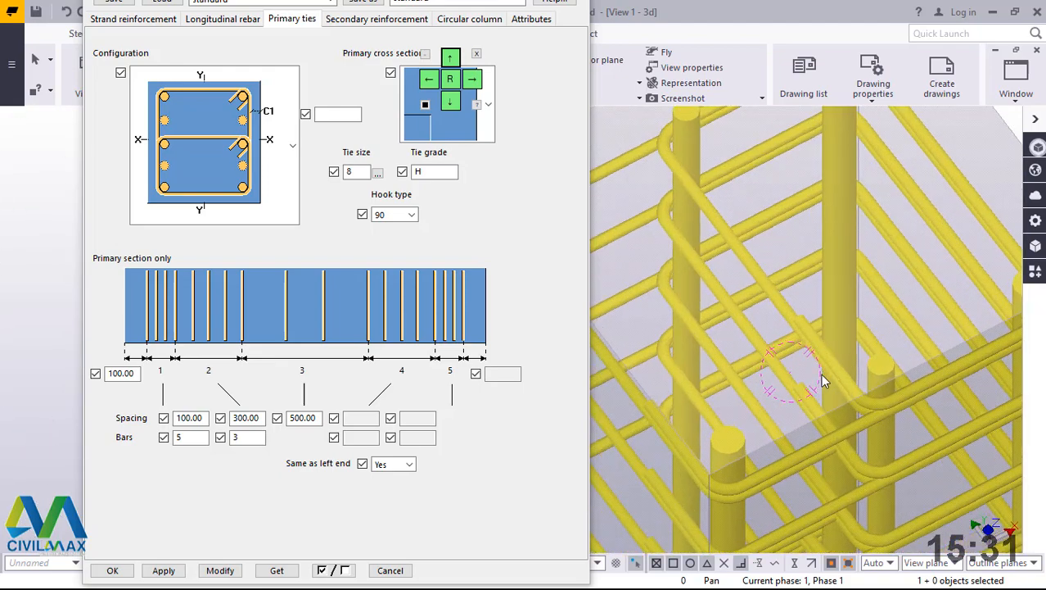
pyautogui.scroll(-5, 801, 353)
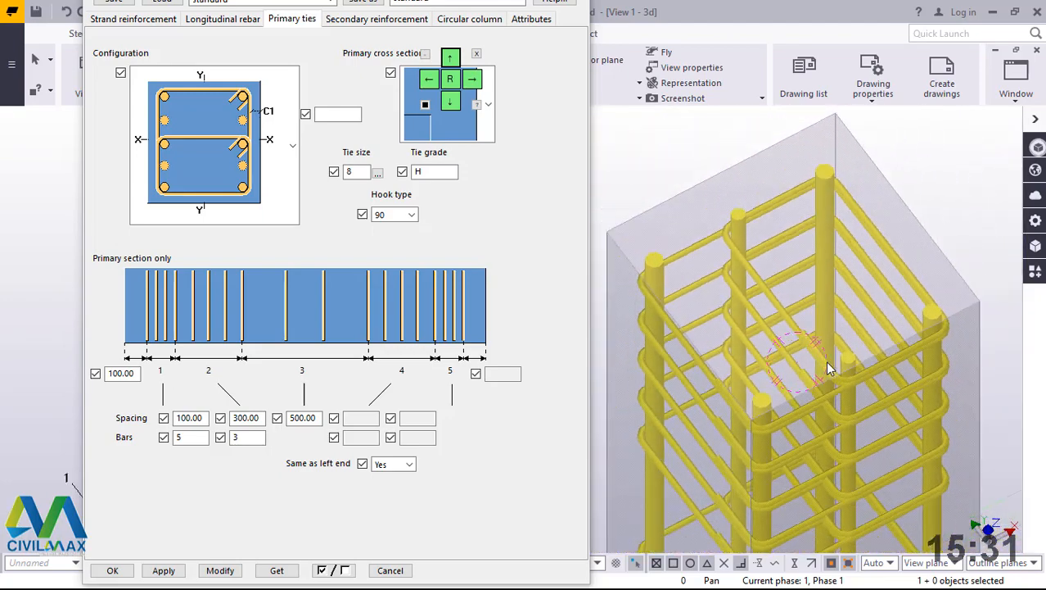
pyautogui.scroll(-2, 828, 365)
pyautogui.scroll(3, 834, 284)
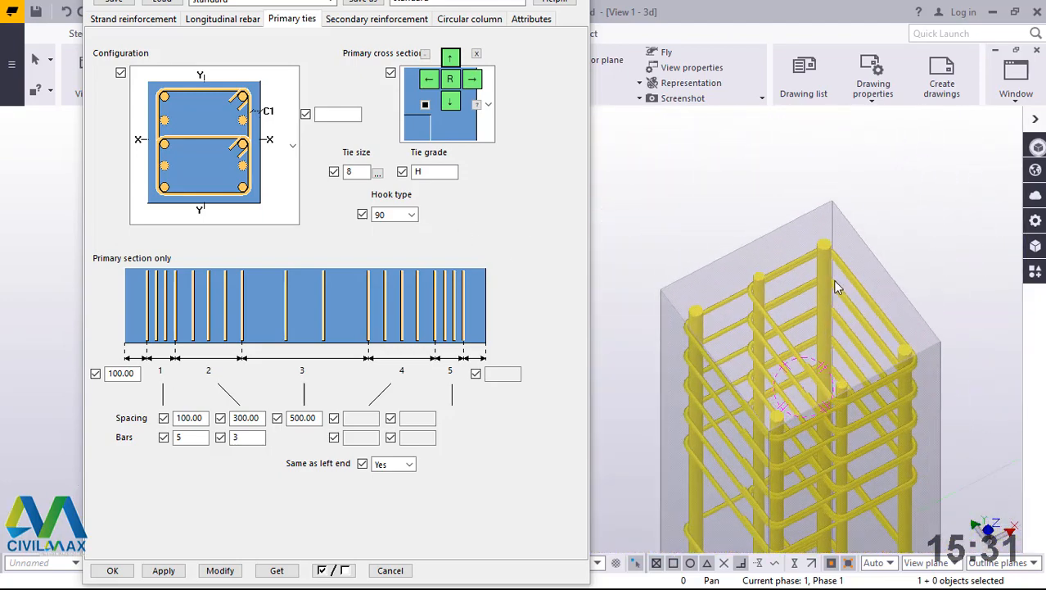
# Step: Set the primary ties' hook type to 135, apply it to the column's reinforcement component, and close the dialog
pyautogui.doubleClick(876, 259)
pyautogui.click(890, 94)
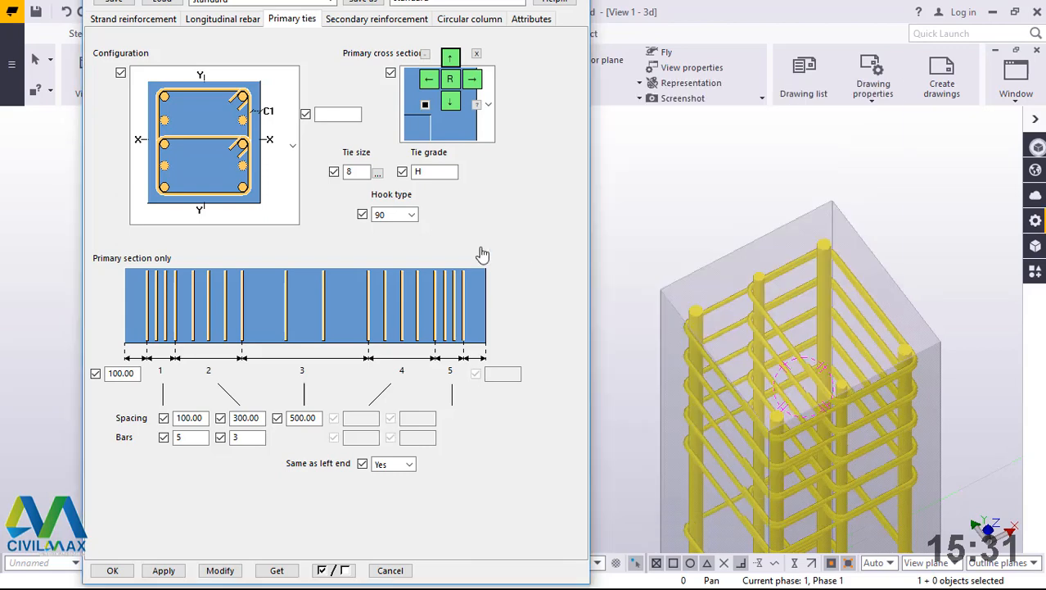
pyautogui.click(413, 216)
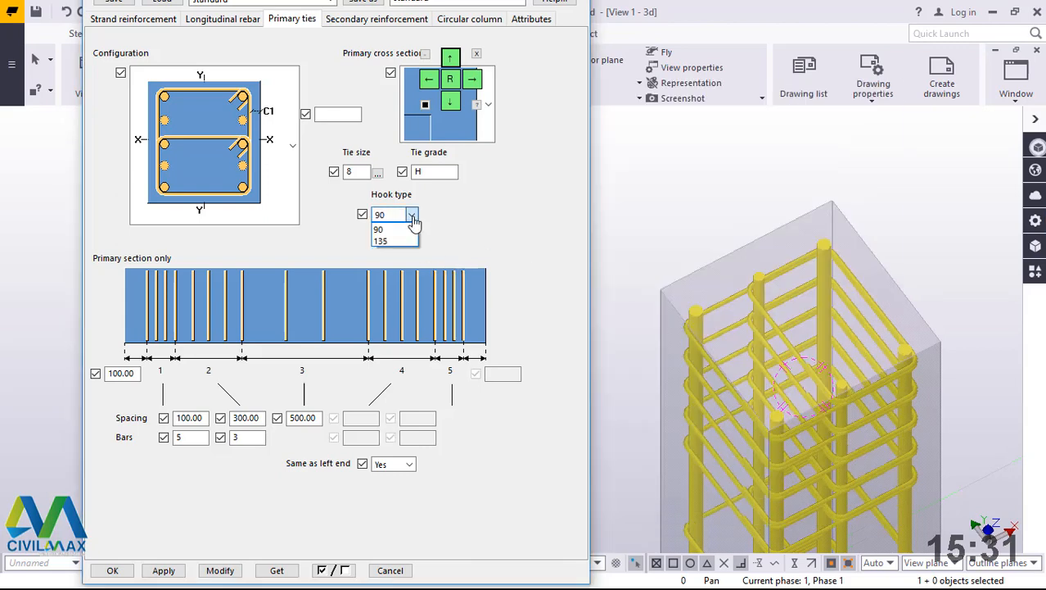
pyautogui.click(398, 236)
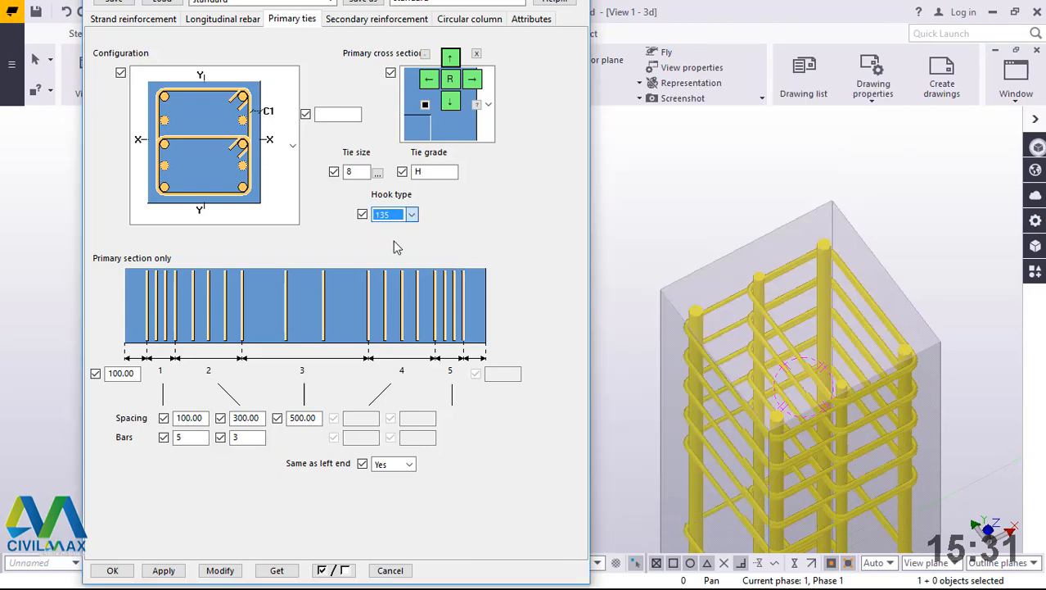
pyautogui.click(219, 576)
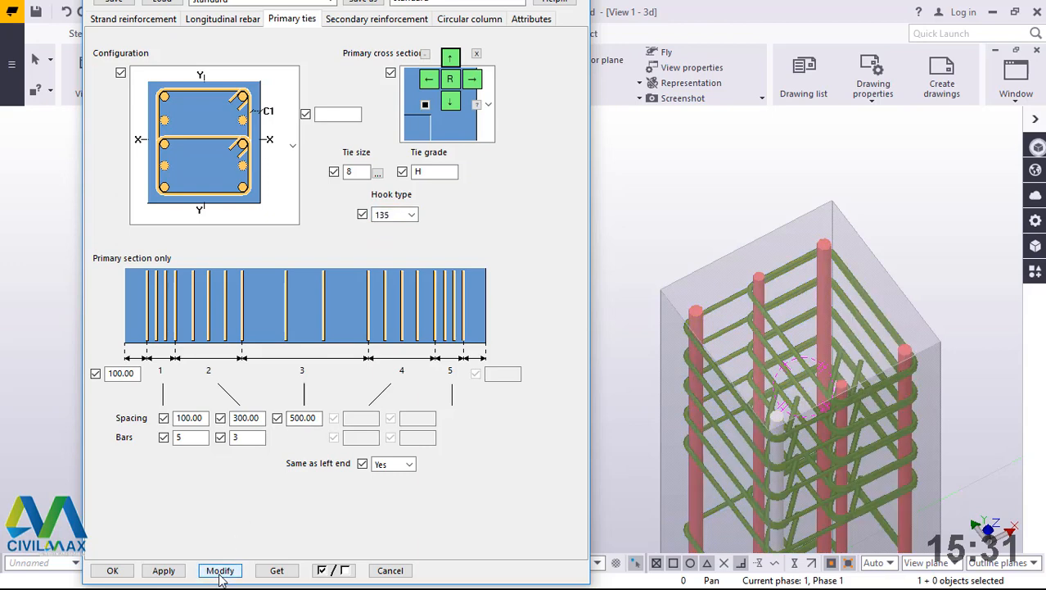
pyautogui.click(163, 570)
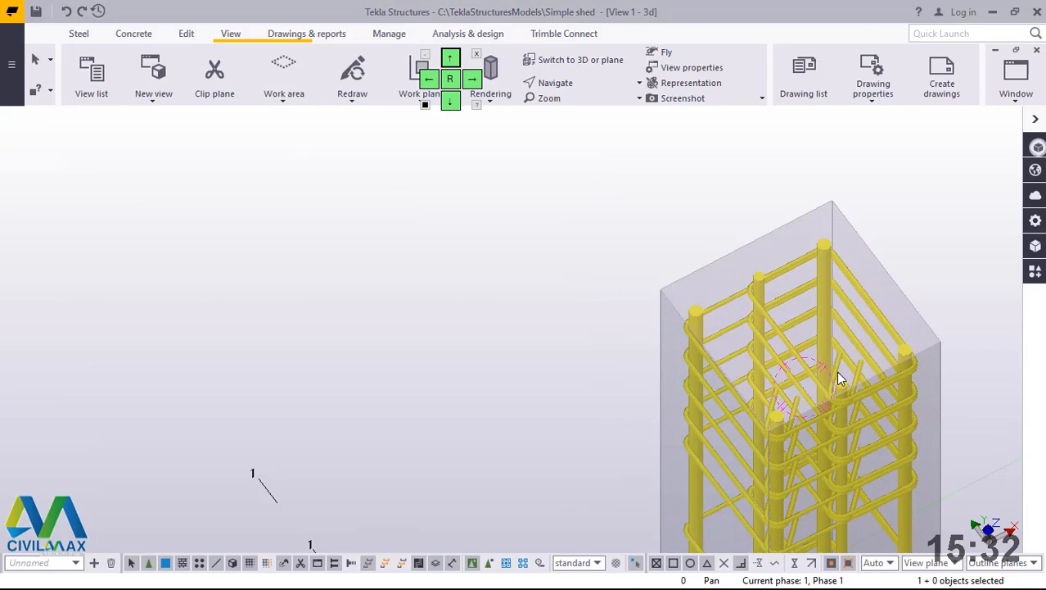
# Step: Examine the 135-degree tie hooks at the column top from several angles
pyautogui.scroll(5, 852, 455)
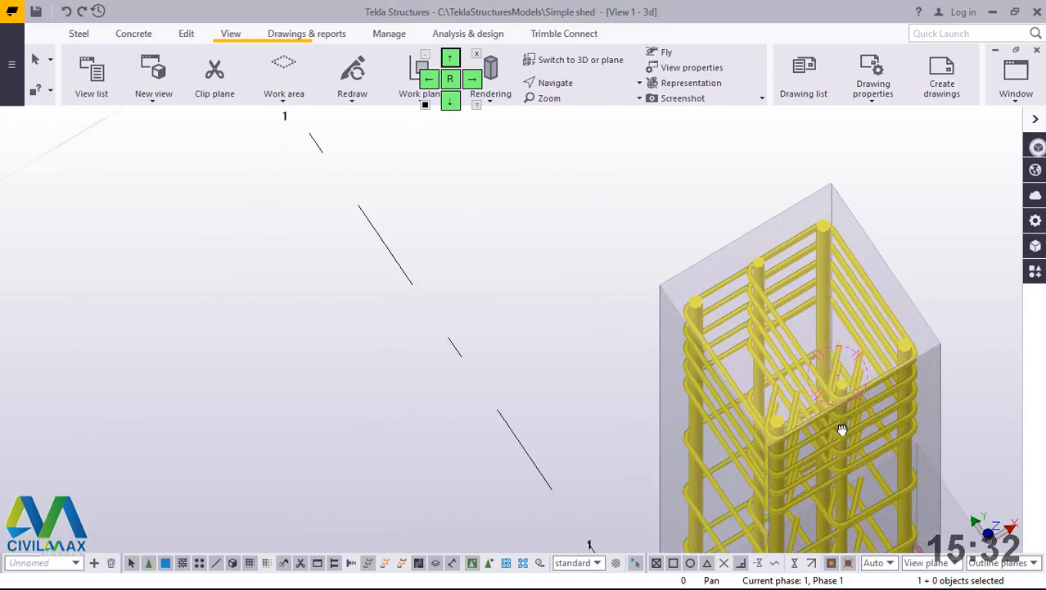
pyautogui.keyDown('ctrl'); pyautogui.moveTo(851, 454); pyautogui.dragTo(692, 295, button='middle'); pyautogui.keyUp('ctrl')
pyautogui.scroll(5, 680, 281)
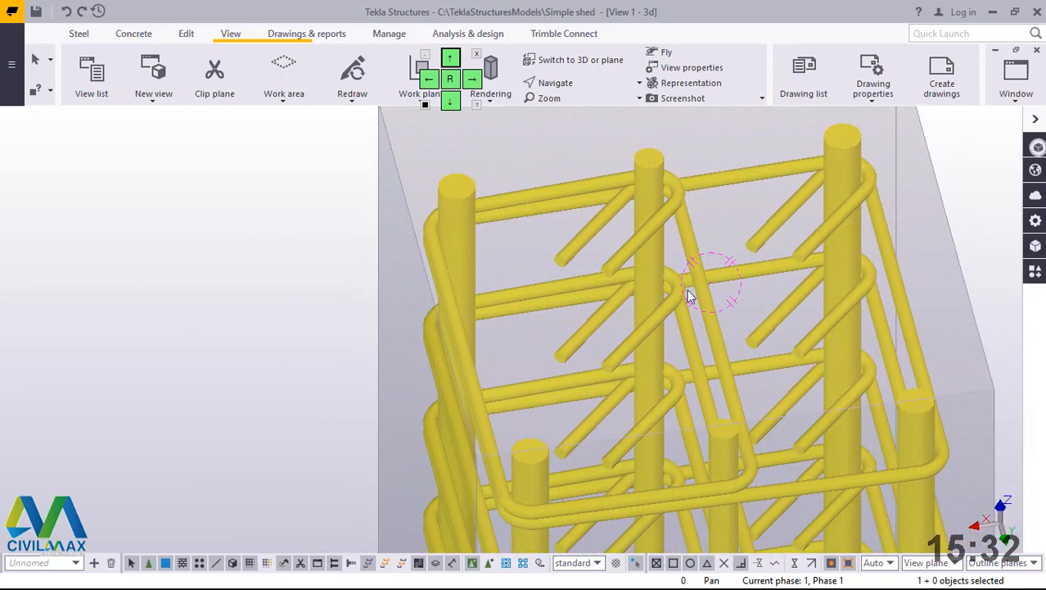
pyautogui.scroll(-4, 742, 263)
pyautogui.keyDown('ctrl'); pyautogui.moveTo(743, 272); pyautogui.dragTo(678, 229, button='middle'); pyautogui.keyUp('ctrl')
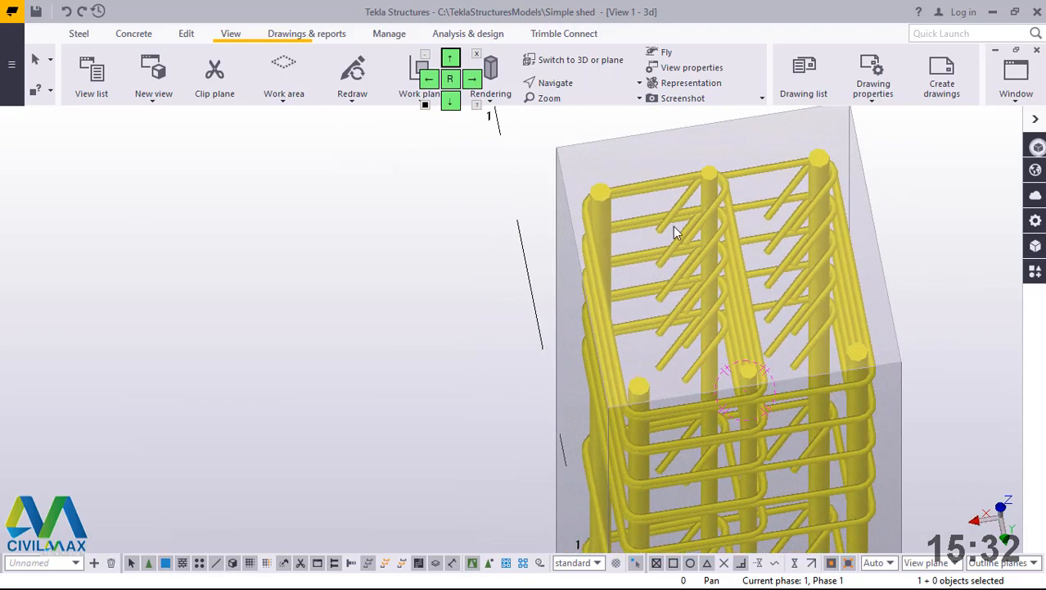
pyautogui.scroll(-3, 761, 283)
pyautogui.scroll(2, 759, 277)
# Step: Open the component properties of the column's reinforcement and close the property pane covering the model
pyautogui.click(752, 276)
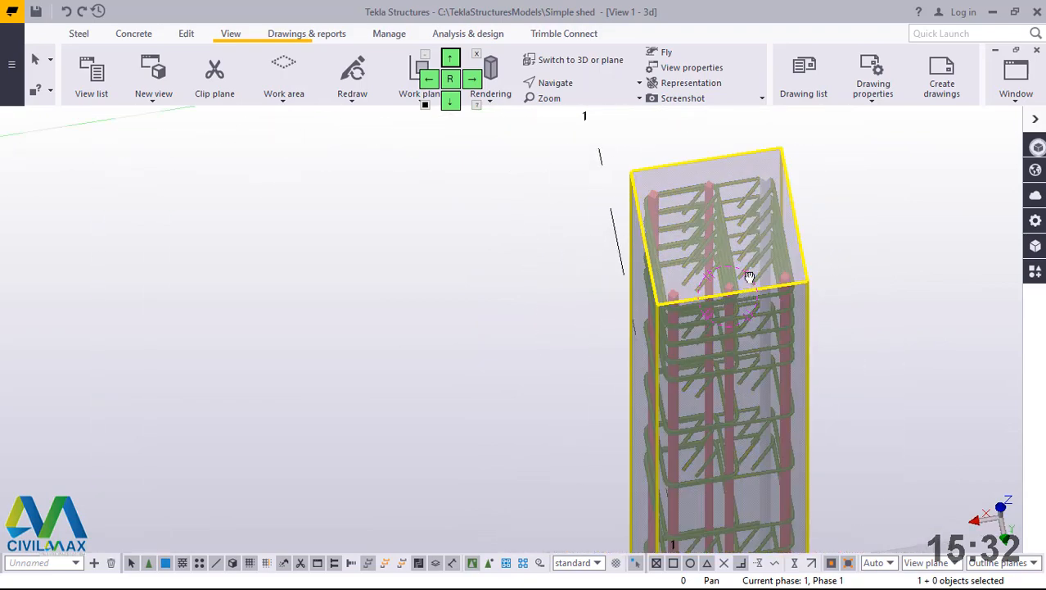
pyautogui.keyDown('ctrl'); pyautogui.moveTo(750, 277); pyautogui.dragTo(743, 237, button='middle'); pyautogui.keyUp('ctrl')
pyautogui.scroll(-2, 724, 218)
pyautogui.scroll(3, 723, 283)
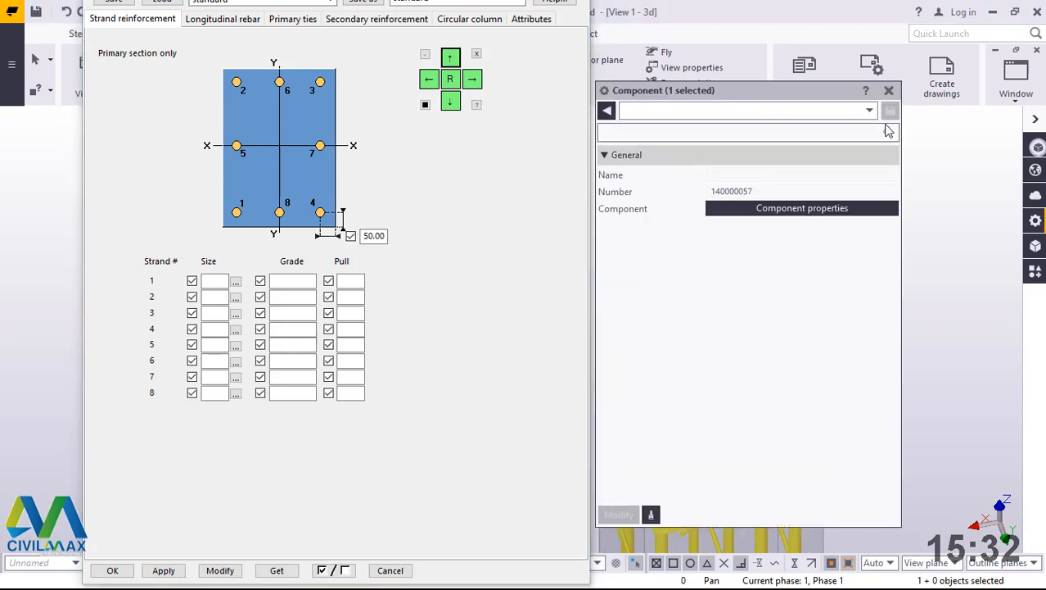
pyautogui.click(890, 91)
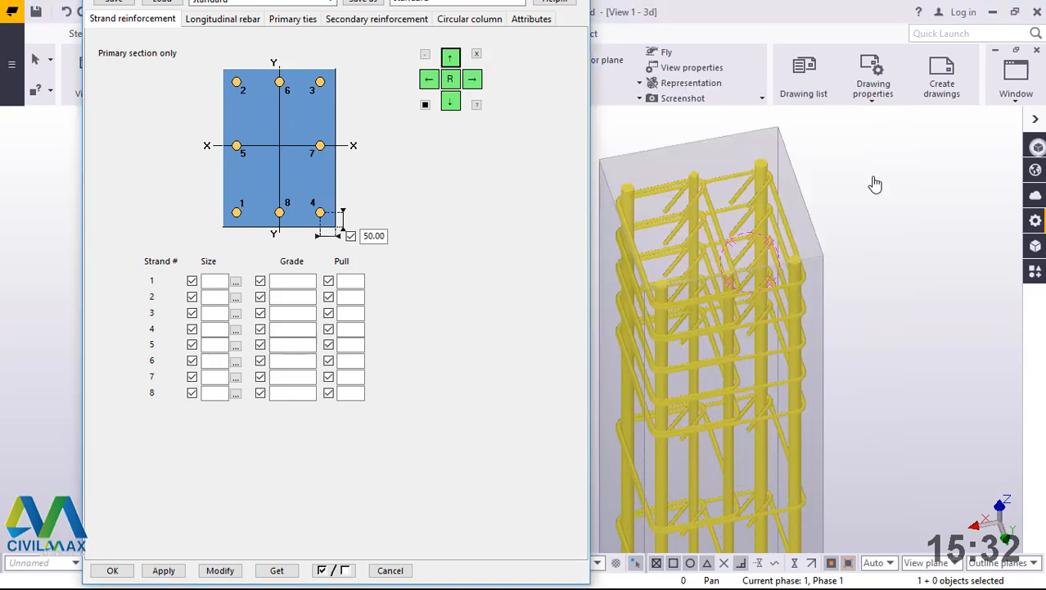
# Step: Set the primary tie spacing to 200 in zones 1 and 2 and 20 in zone 3, and modify the column's component
pyautogui.scroll(-6, 798, 325)
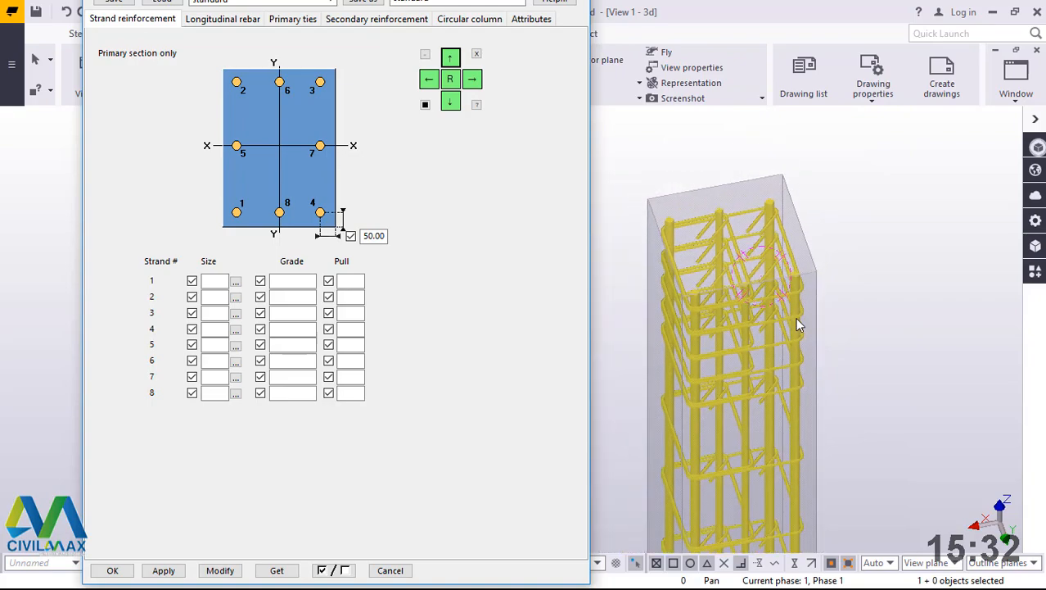
pyautogui.scroll(8, 770, 493)
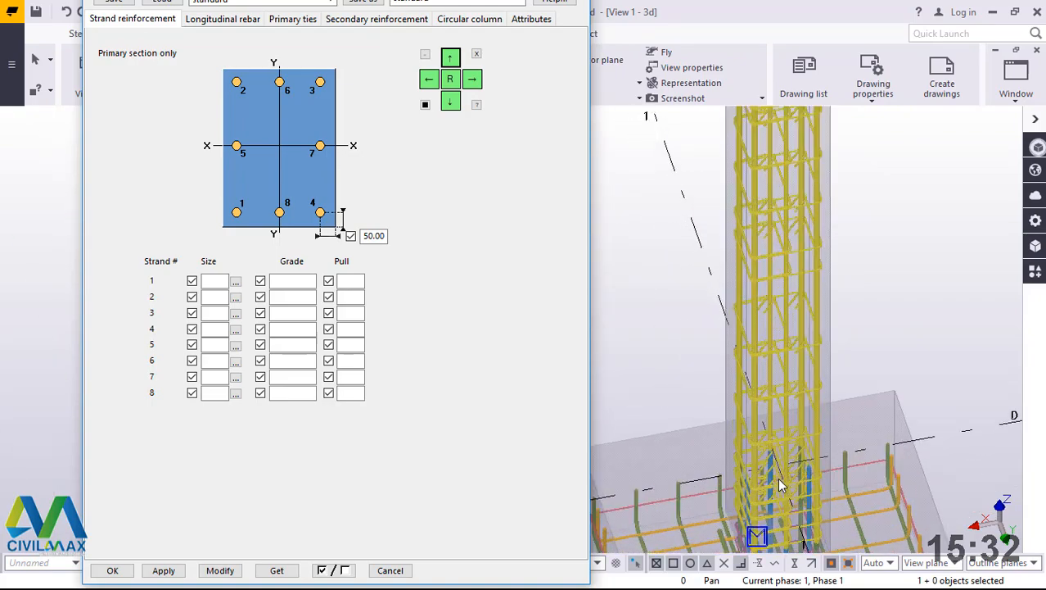
pyautogui.scroll(-3, 785, 353)
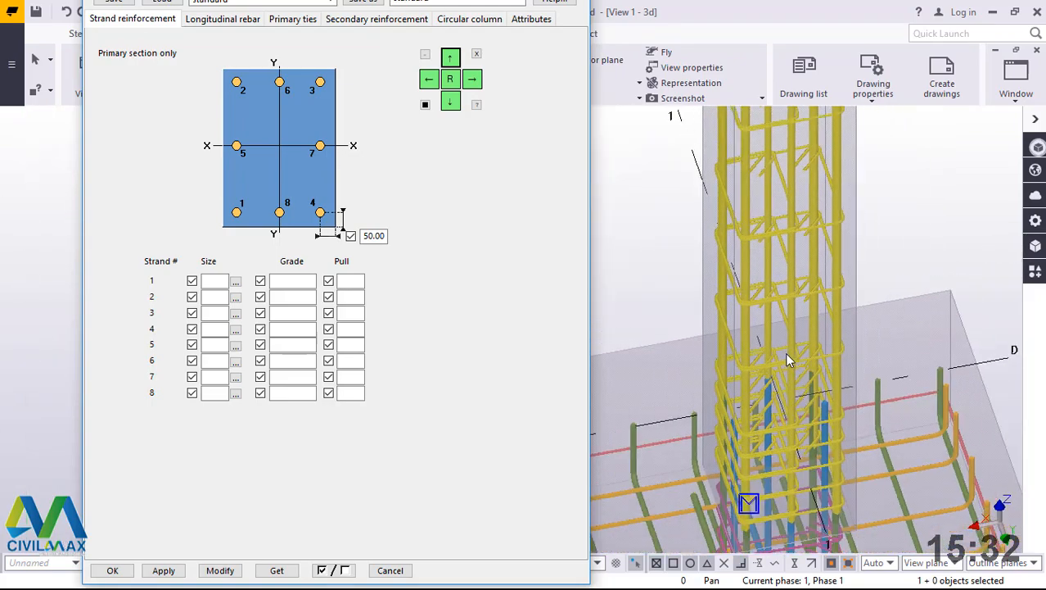
pyautogui.scroll(8, 773, 483)
pyautogui.scroll(-4, 807, 478)
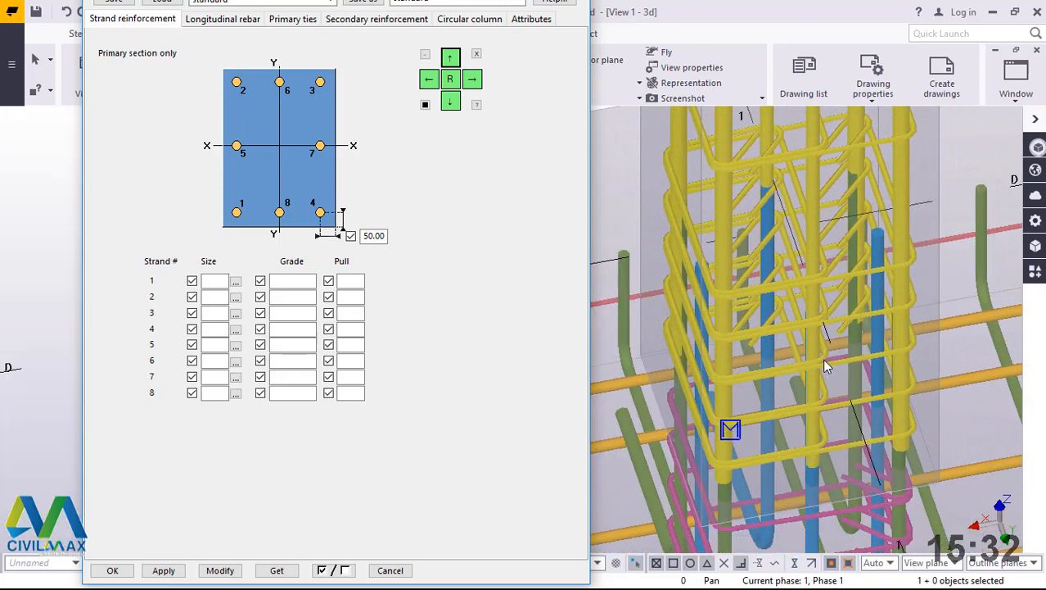
pyautogui.click(292, 18)
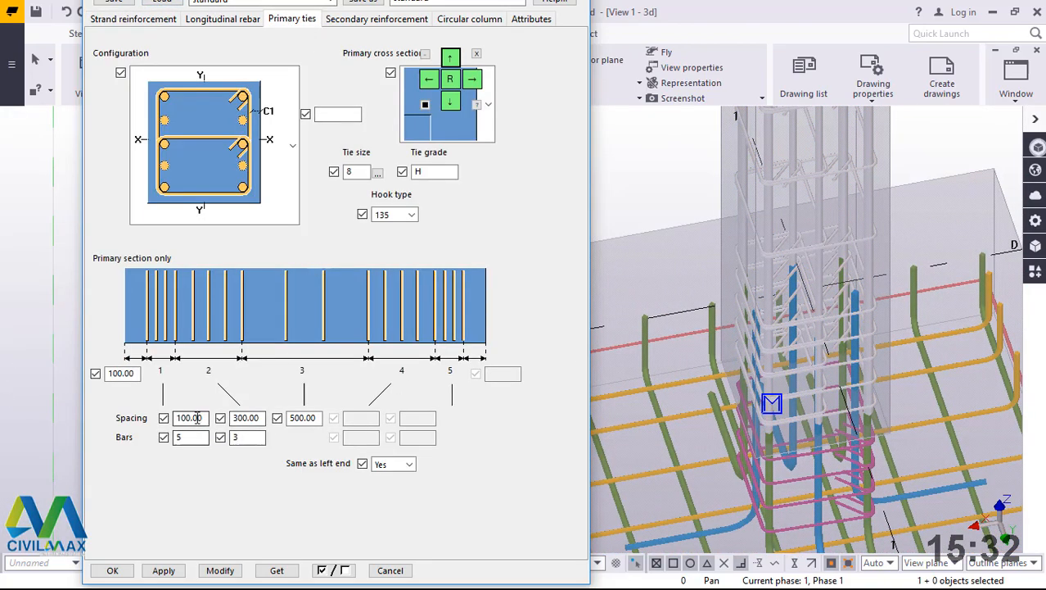
pyautogui.doubleClick(250, 418)
pyautogui.moveTo(206, 418); pyautogui.dragTo(160, 419)
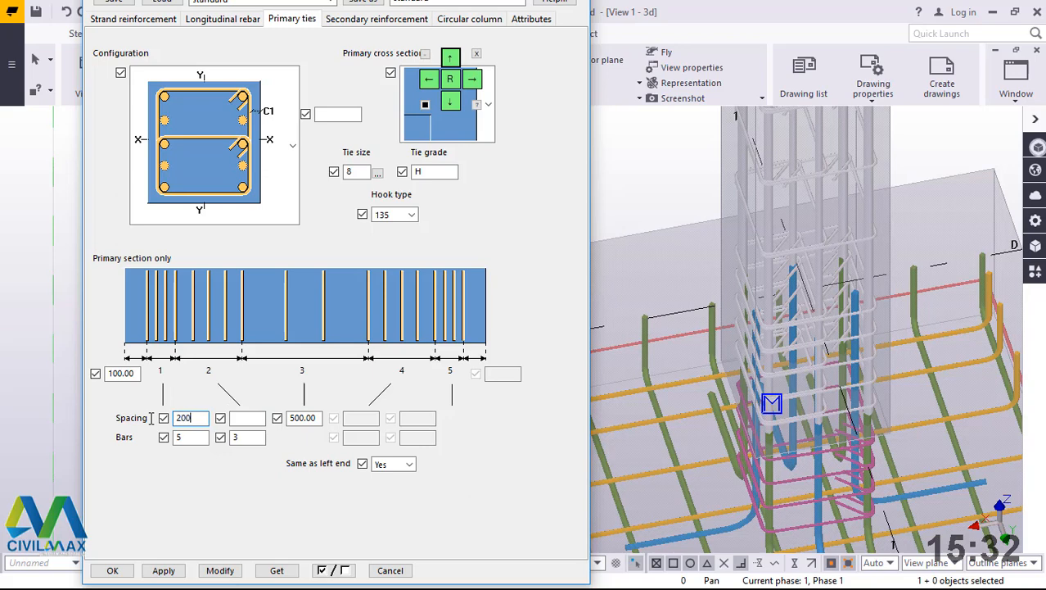
pyautogui.click(247, 417)
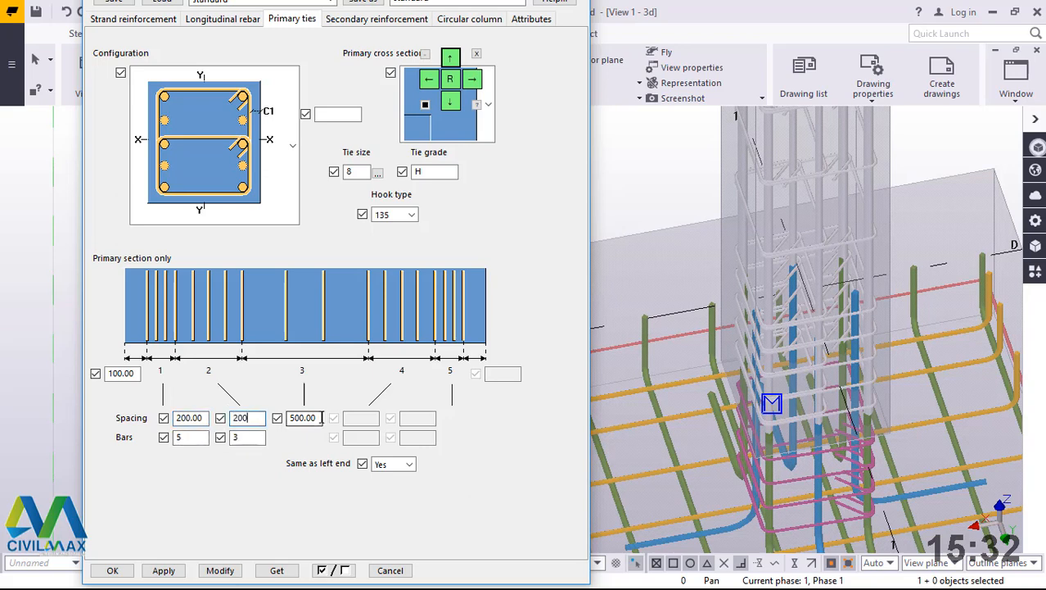
pyautogui.moveTo(321, 417); pyautogui.dragTo(293, 417)
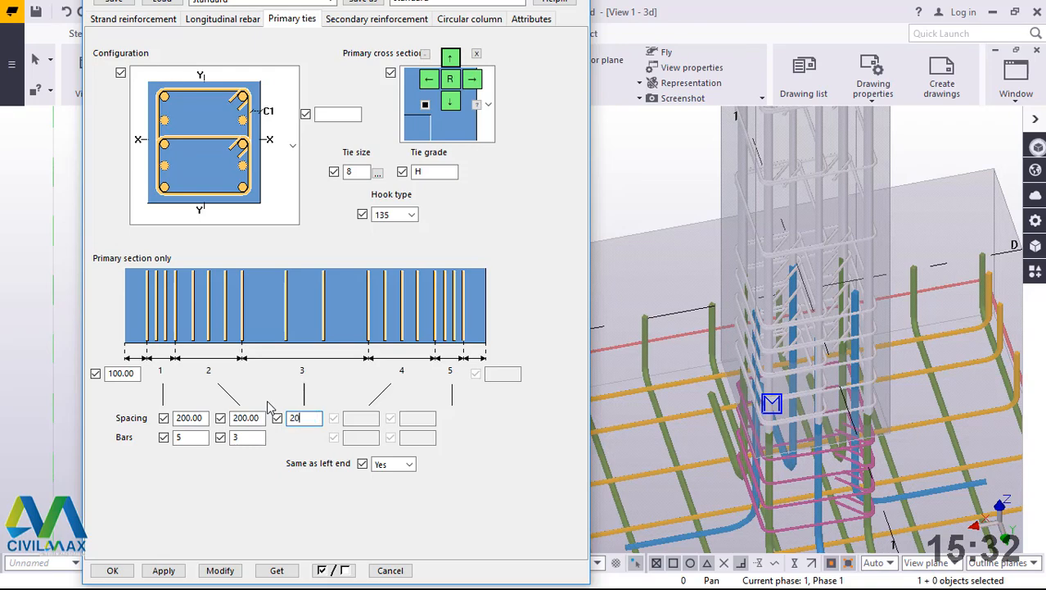
pyautogui.click(214, 574)
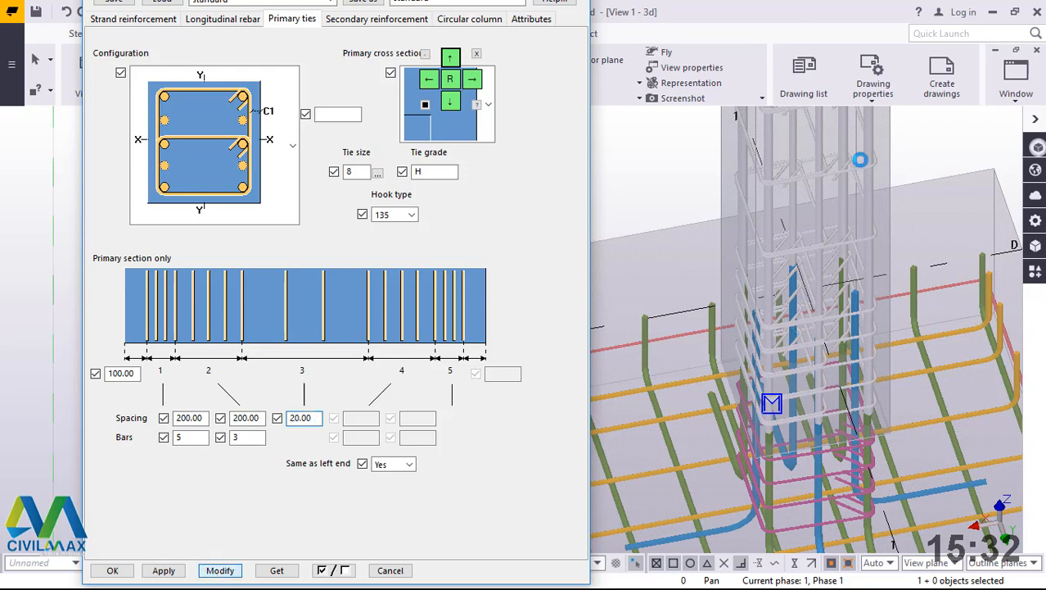
# Step: Set the zone 3 primary tie spacing to 200, modify the column's component, and check the ties at mid-column
pyautogui.scroll(-2, 776, 434)
pyautogui.scroll(-3, 749, 445)
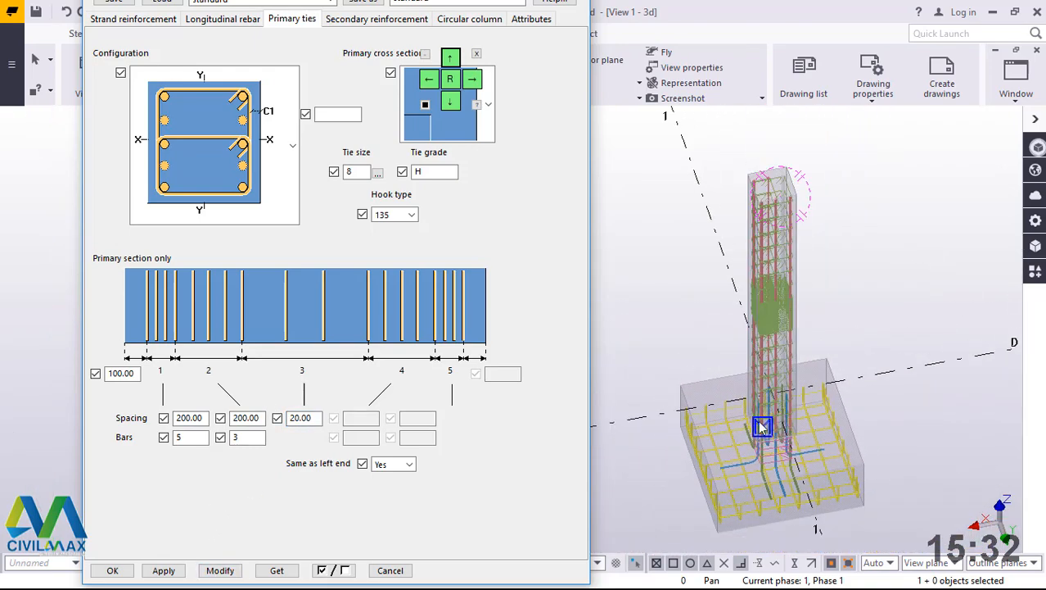
pyautogui.scroll(2, 742, 358)
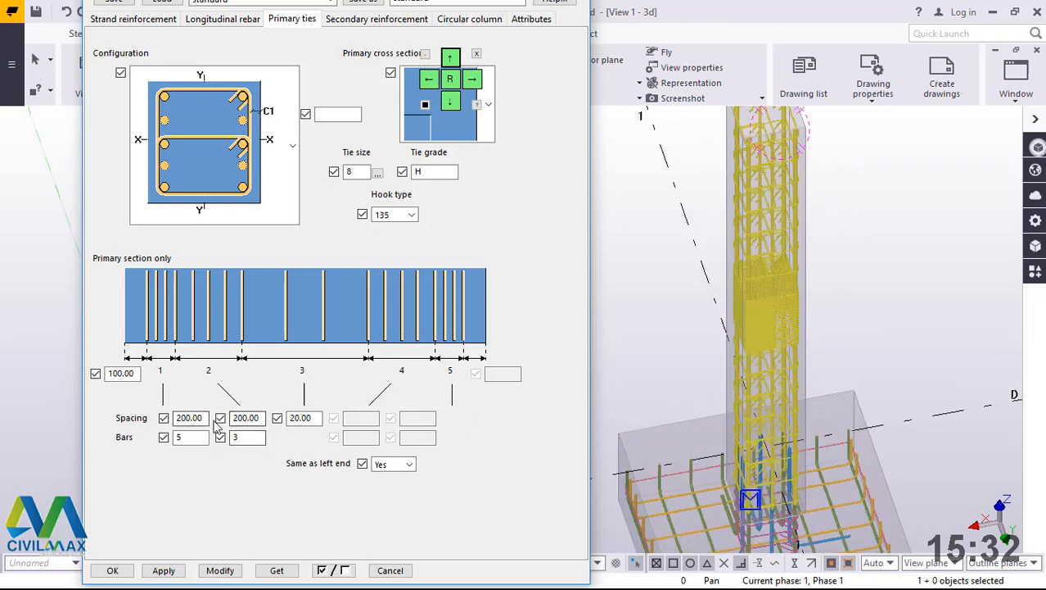
pyautogui.click(219, 569)
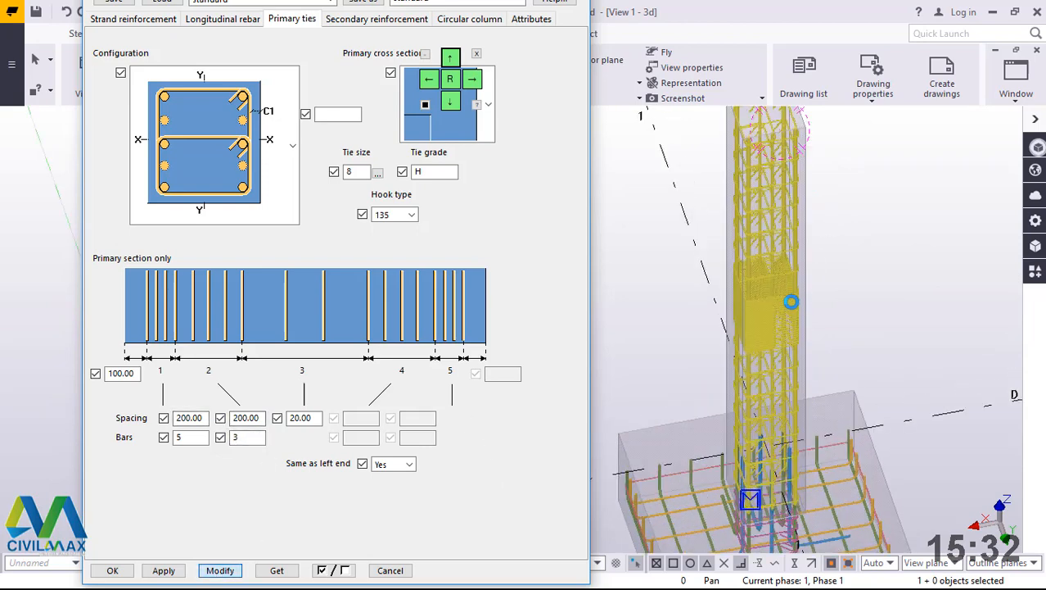
pyautogui.scroll(5, 750, 318)
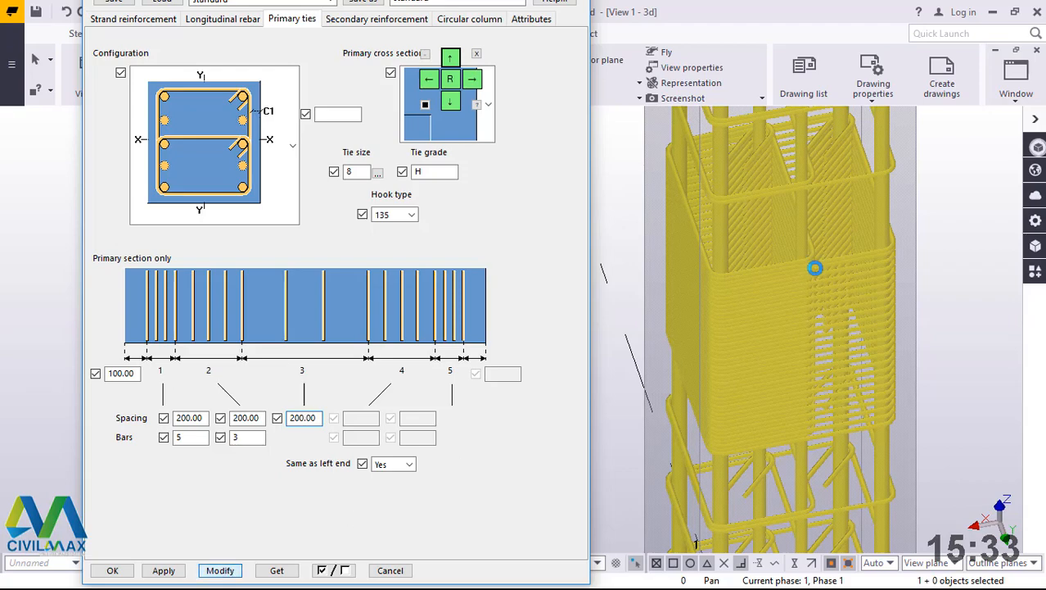
pyautogui.scroll(-8, 798, 291)
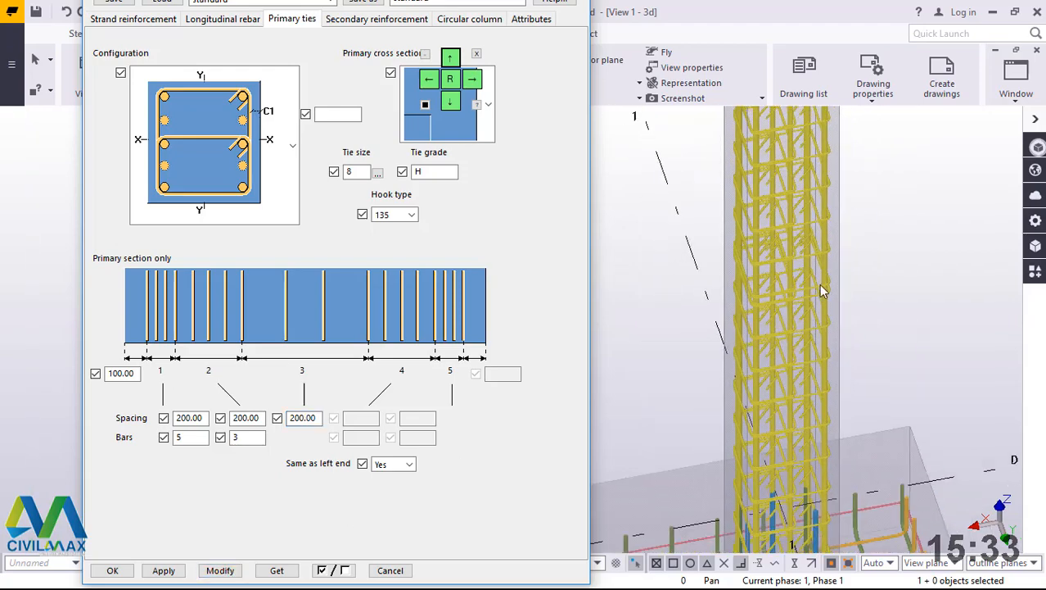
# Step: Delete the reinforcement component from the column
pyautogui.keyDown('ctrl'); pyautogui.moveTo(821, 294); pyautogui.dragTo(733, 255, button='middle'); pyautogui.keyUp('ctrl')
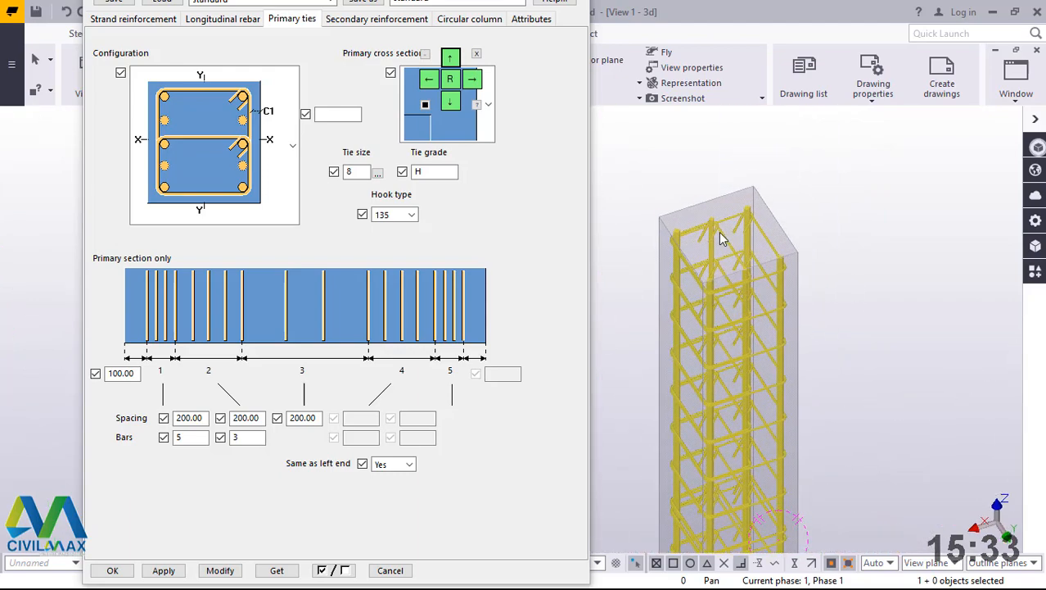
pyautogui.press('Delete')
pyautogui.scroll(-2, 739, 345)
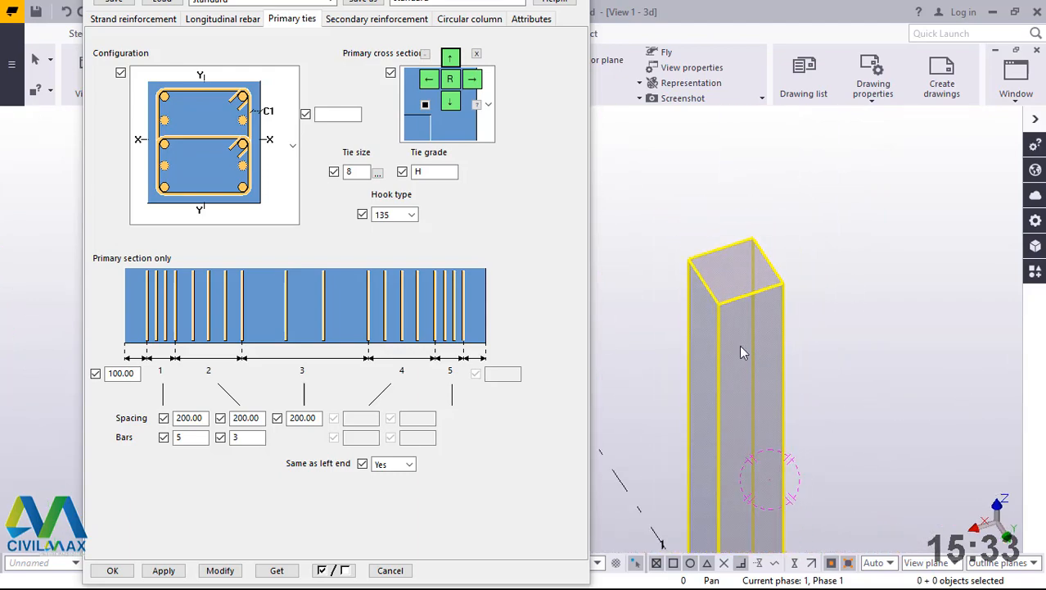
# Step: Load the saved 3Ties_6Legs settings into the reinforcement dialog and apply them
pyautogui.click(329, 2)
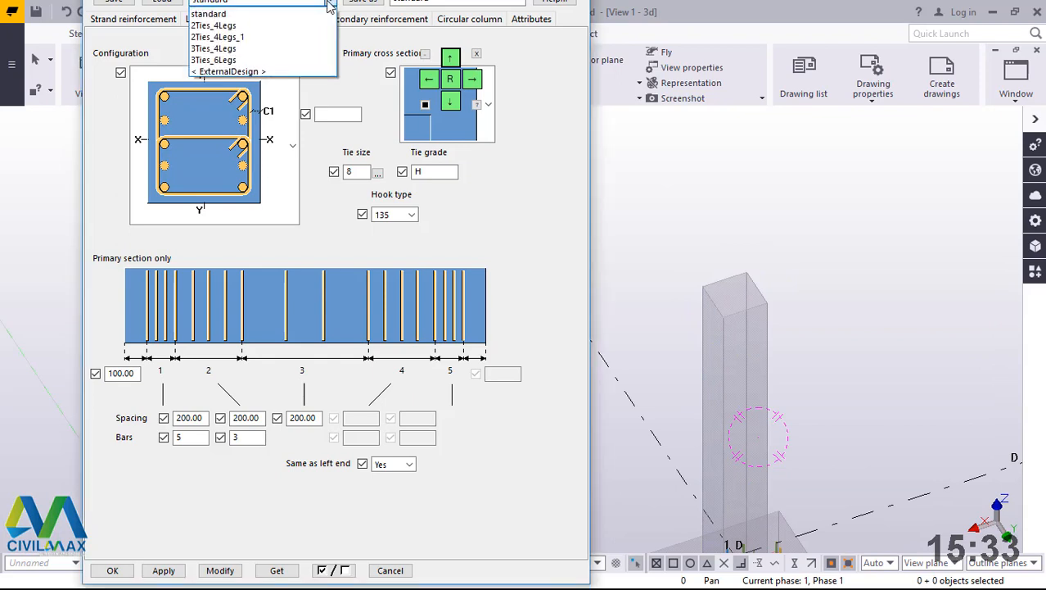
pyautogui.click(236, 49)
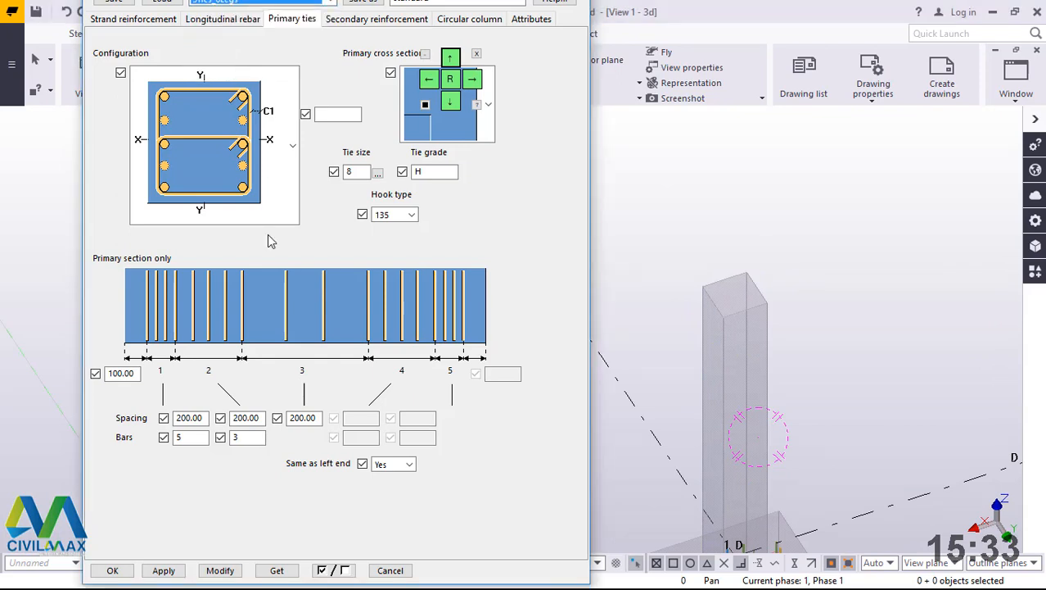
pyautogui.click(219, 570)
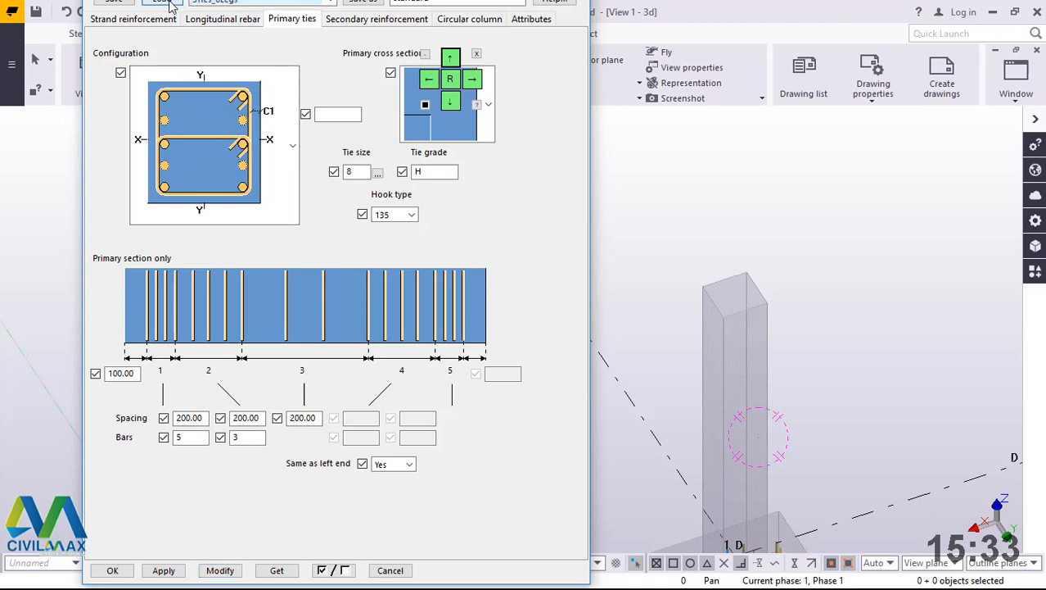
pyautogui.click(232, 571)
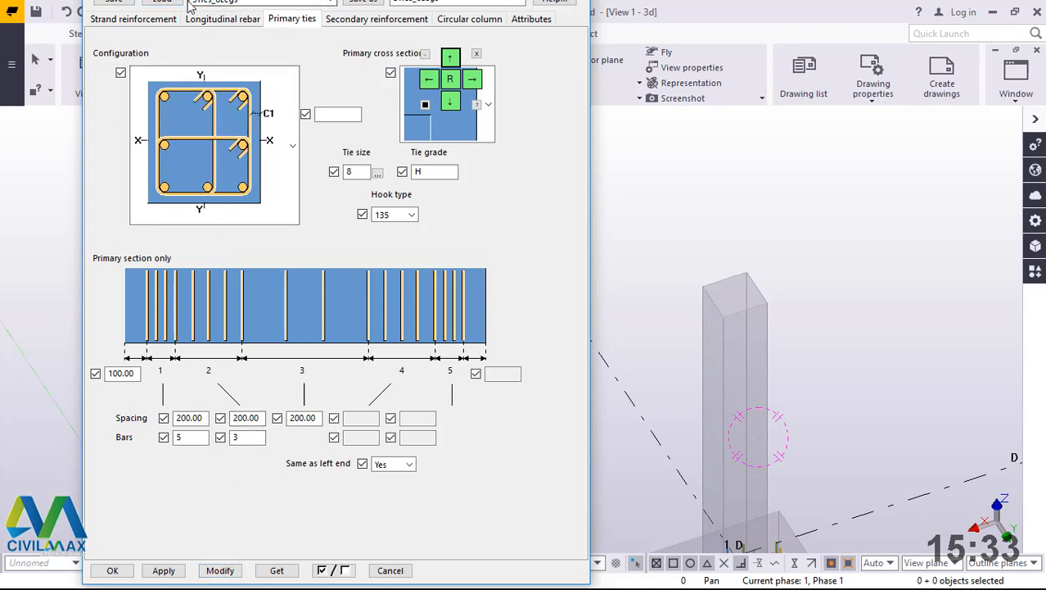
pyautogui.click(218, 573)
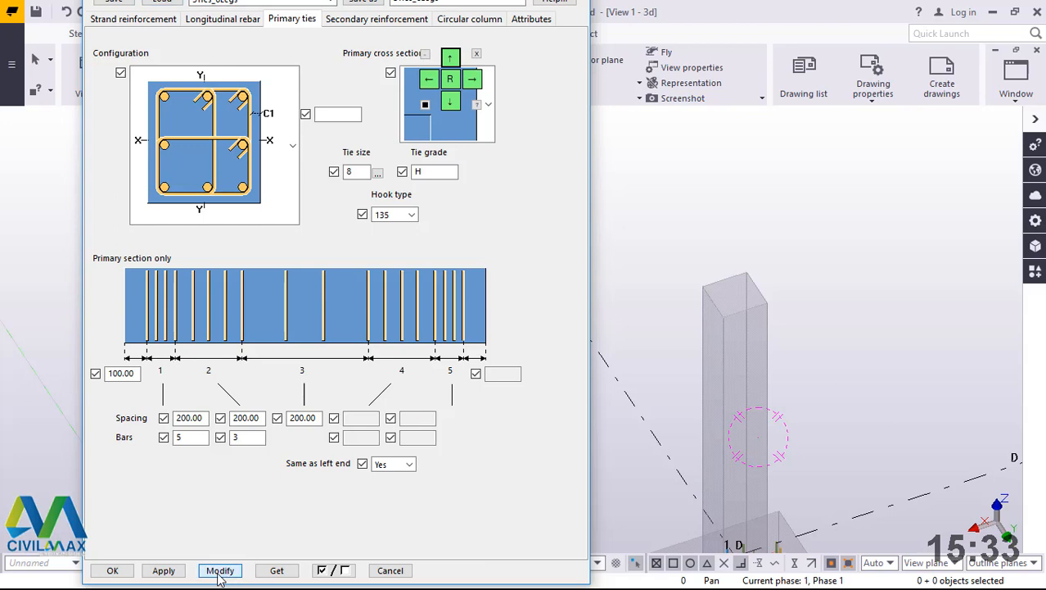
pyautogui.click(165, 570)
pyautogui.click(117, 571)
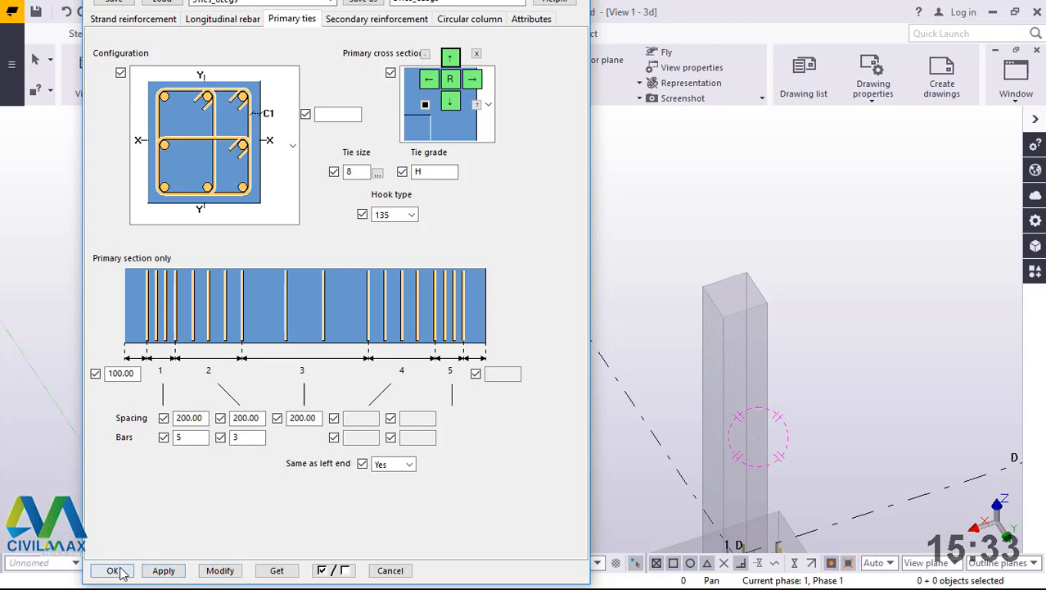
# Step: Place the Columns - automated reinforcement layout (57) component on the bare column, end the command, and close the component catalog
pyautogui.click(1037, 273)
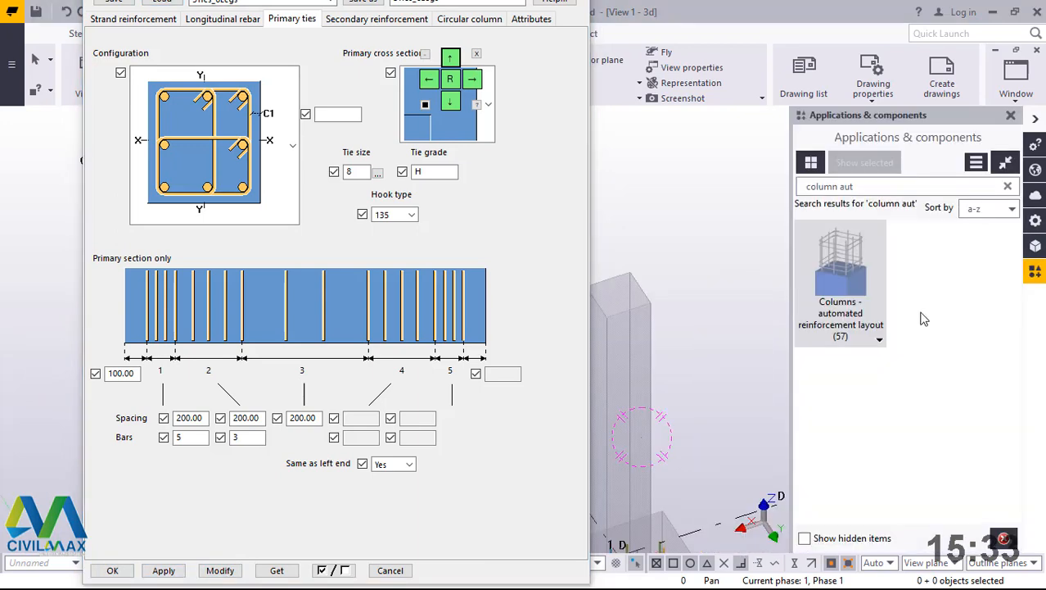
pyautogui.click(857, 254)
pyautogui.scroll(5, 614, 296)
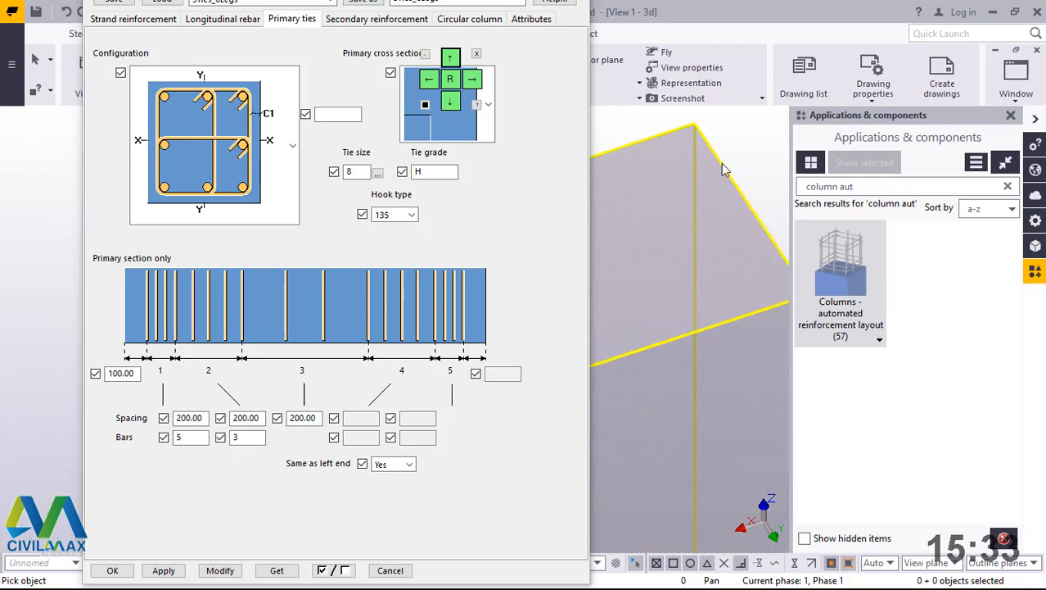
pyautogui.click(722, 169)
pyautogui.scroll(-4, 696, 196)
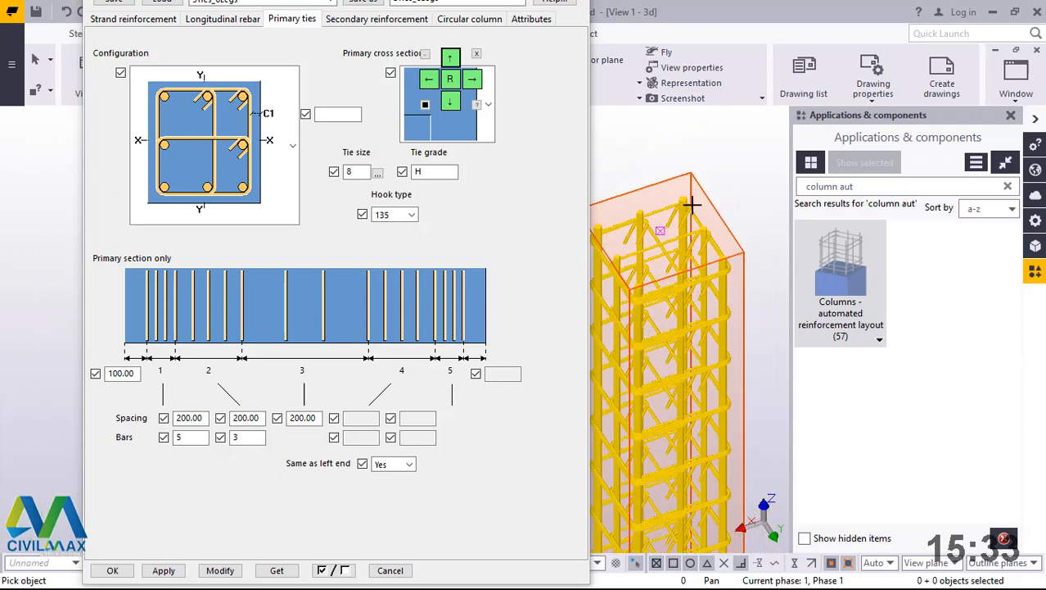
pyautogui.rightClick(709, 154)
pyautogui.click(721, 161)
pyautogui.click(1012, 117)
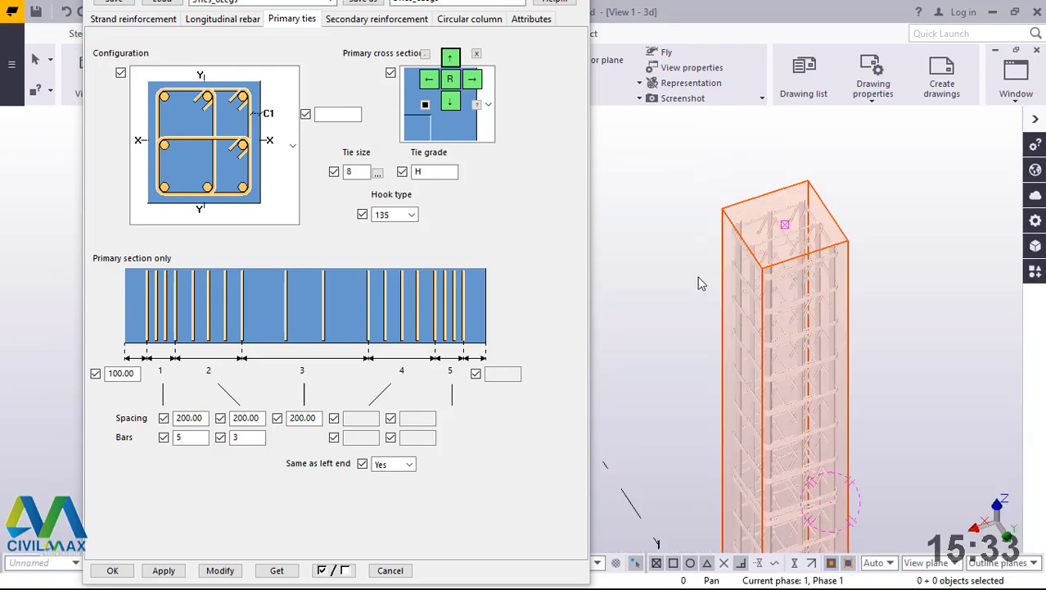
# Step: Open the placed component's properties, reload the 3Ties_6Legs settings, and modify the column's reinforcement with them
pyautogui.scroll(5, 786, 213)
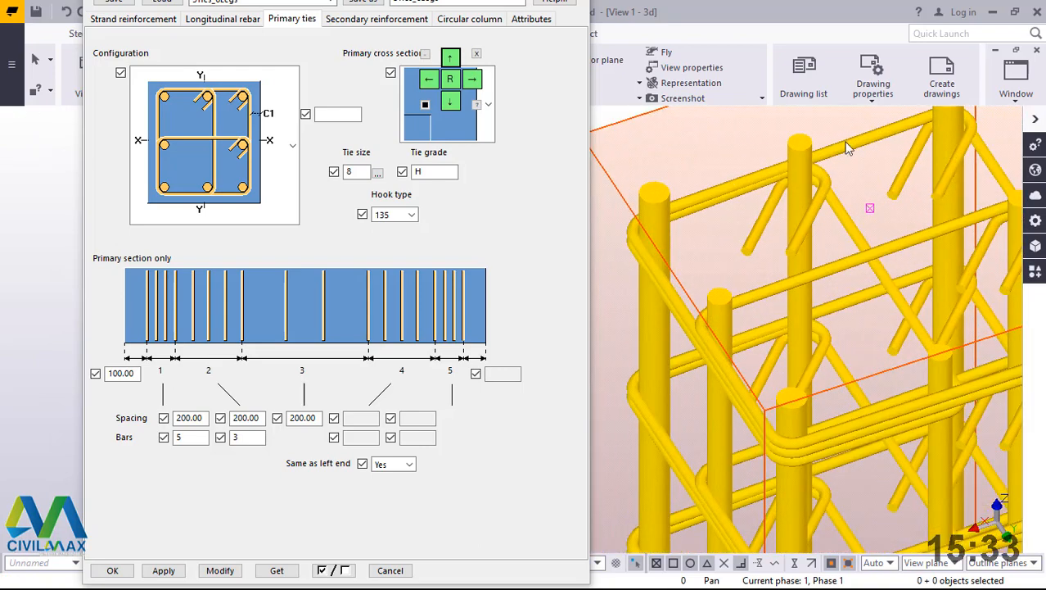
pyautogui.click(845, 144)
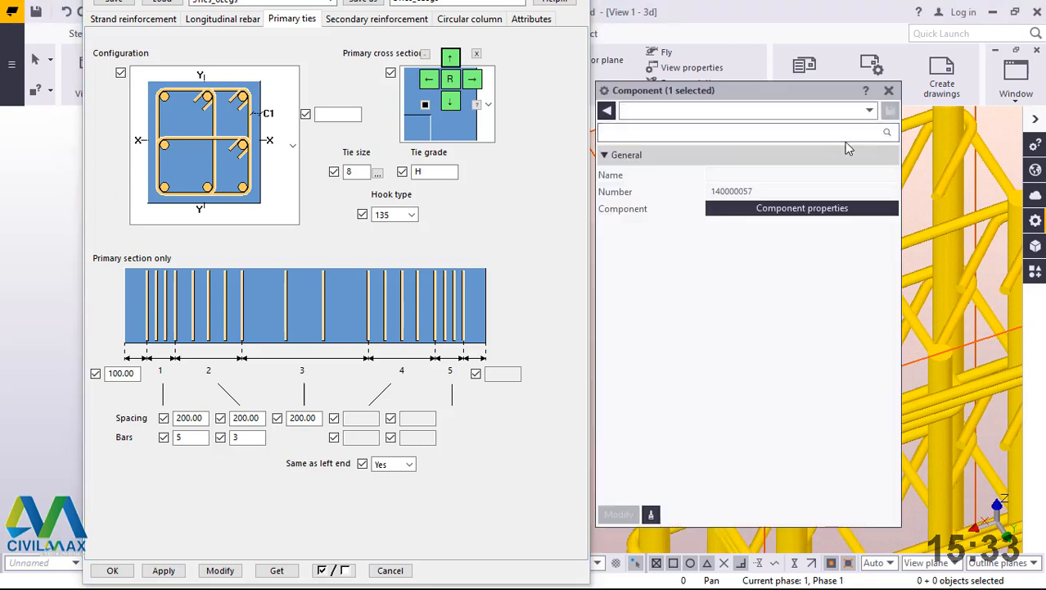
pyautogui.click(890, 92)
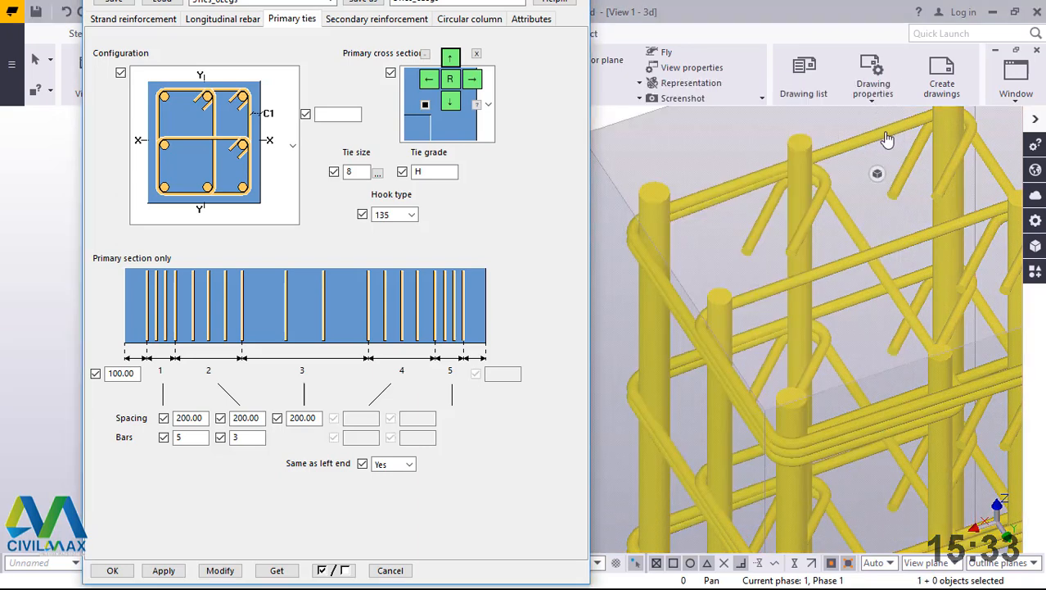
pyautogui.click(676, 341)
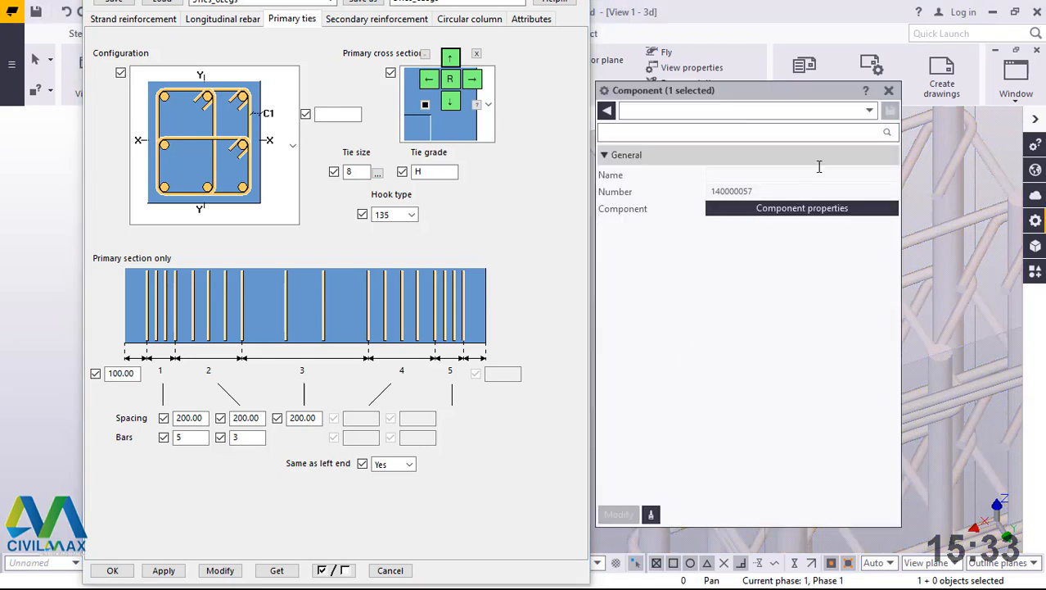
pyautogui.click(888, 91)
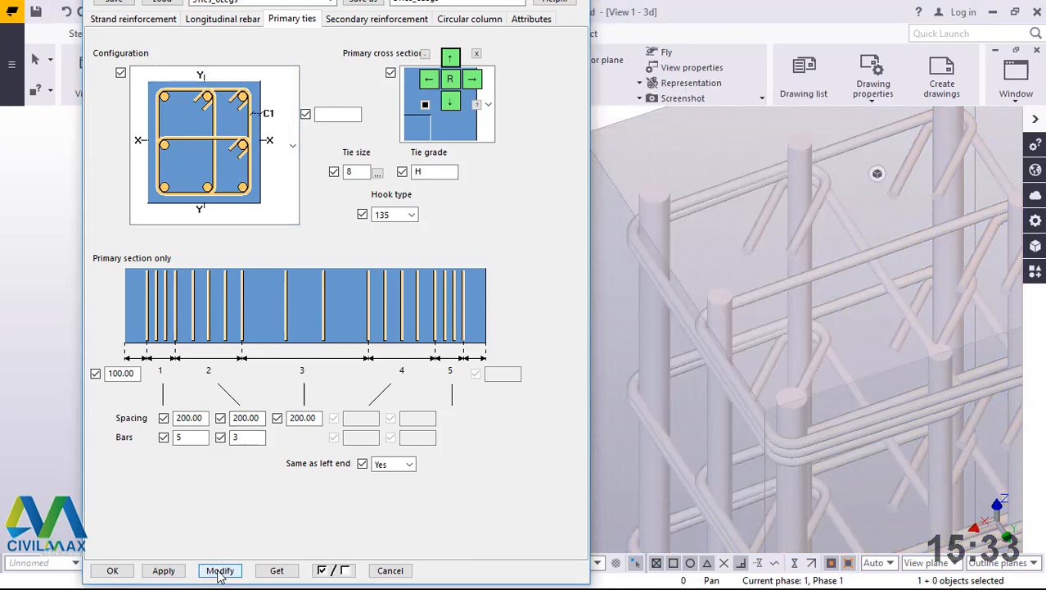
pyautogui.click(166, 4)
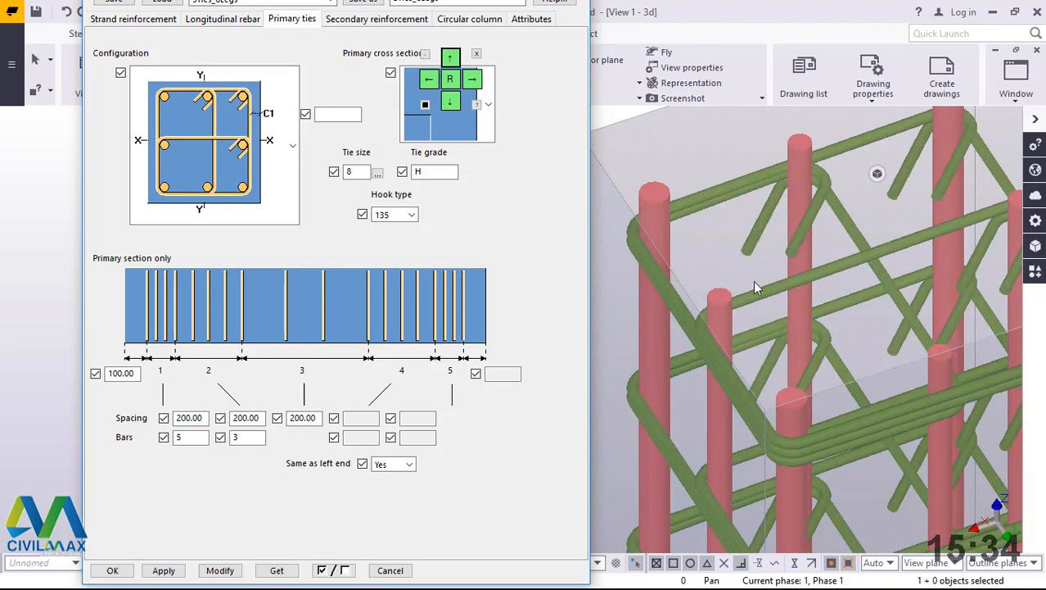
# Step: Set the longitudinal rebars' top end clear distance to -400, modify the column reinforcement with it, and close the component dialog
pyautogui.scroll(-3, 753, 281)
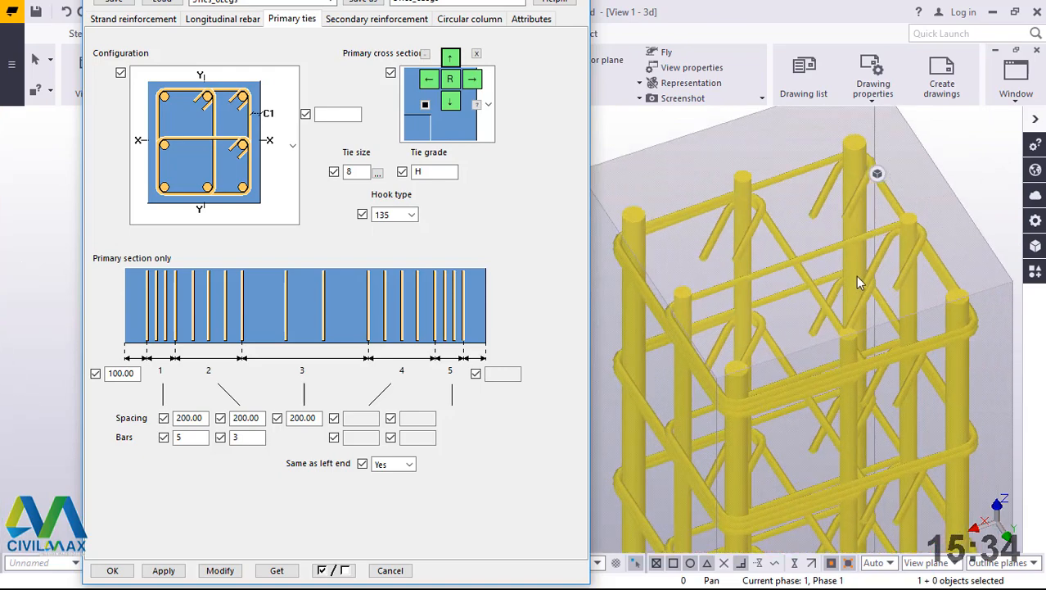
pyautogui.click(163, 570)
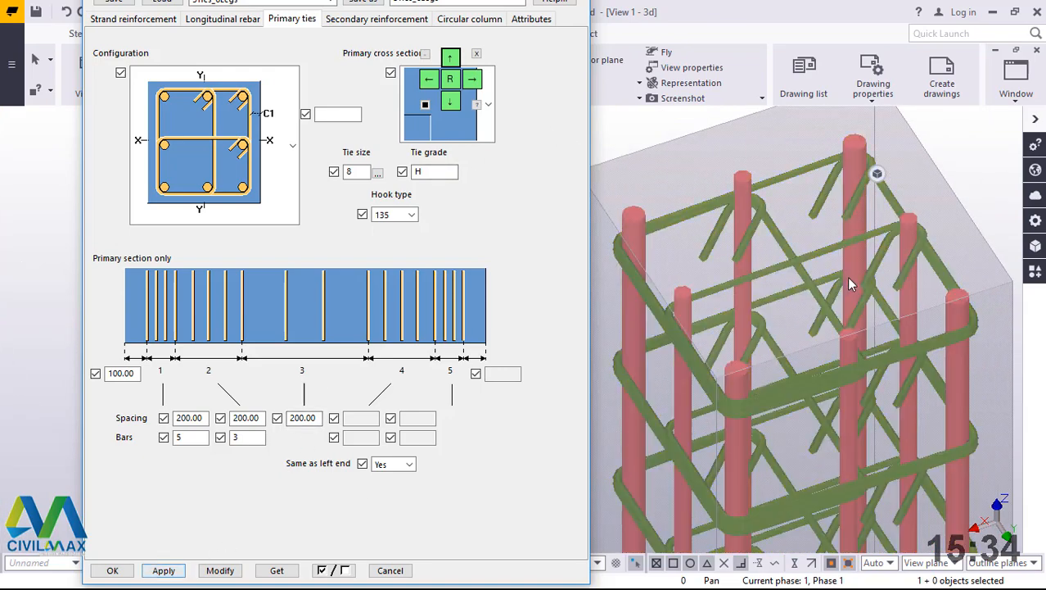
pyautogui.moveTo(840, 274)
pyautogui.keyDown('ctrl'); pyautogui.mouseDown(button='middle')
pyautogui.moveTo(841, 381)
pyautogui.moveTo(822, 328)
pyautogui.moveTo(789, 403)
pyautogui.moveTo(769, 275)
pyautogui.moveTo(822, 243)
pyautogui.mouseUp(button='middle'); pyautogui.keyUp('ctrl')
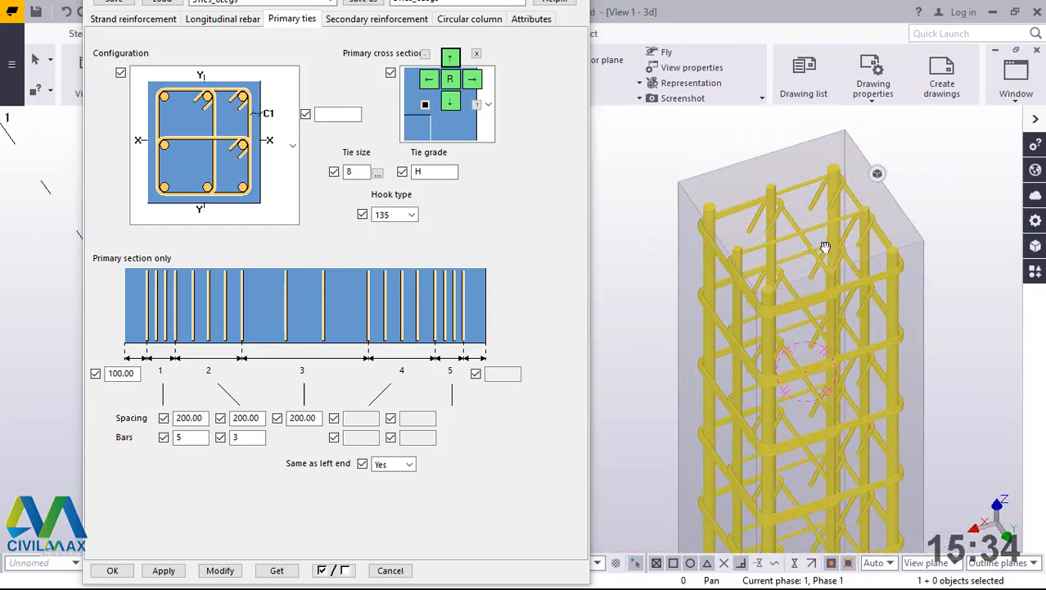
pyautogui.click(215, 18)
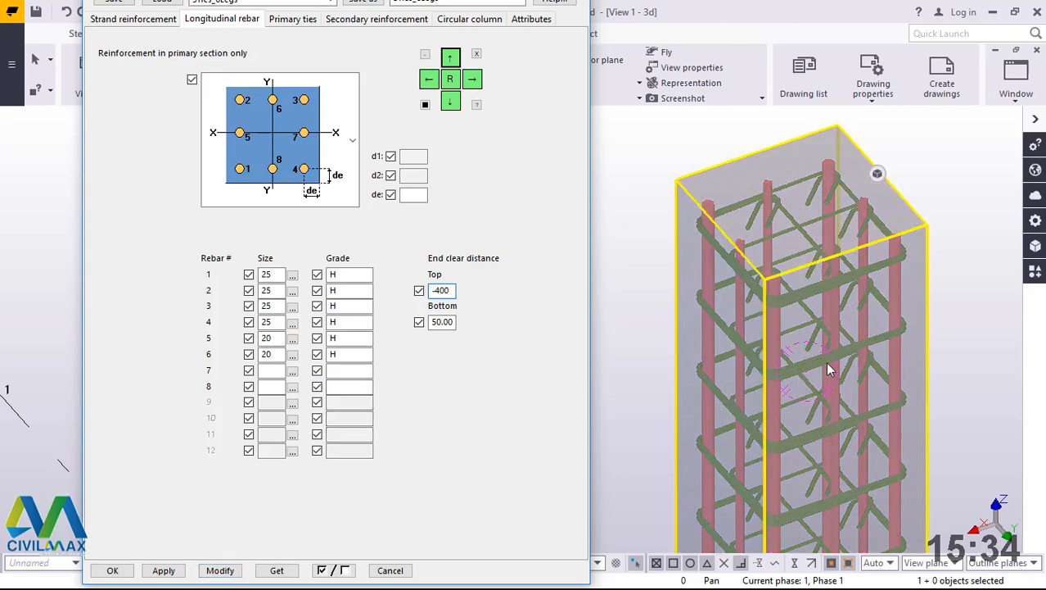
pyautogui.click(445, 291)
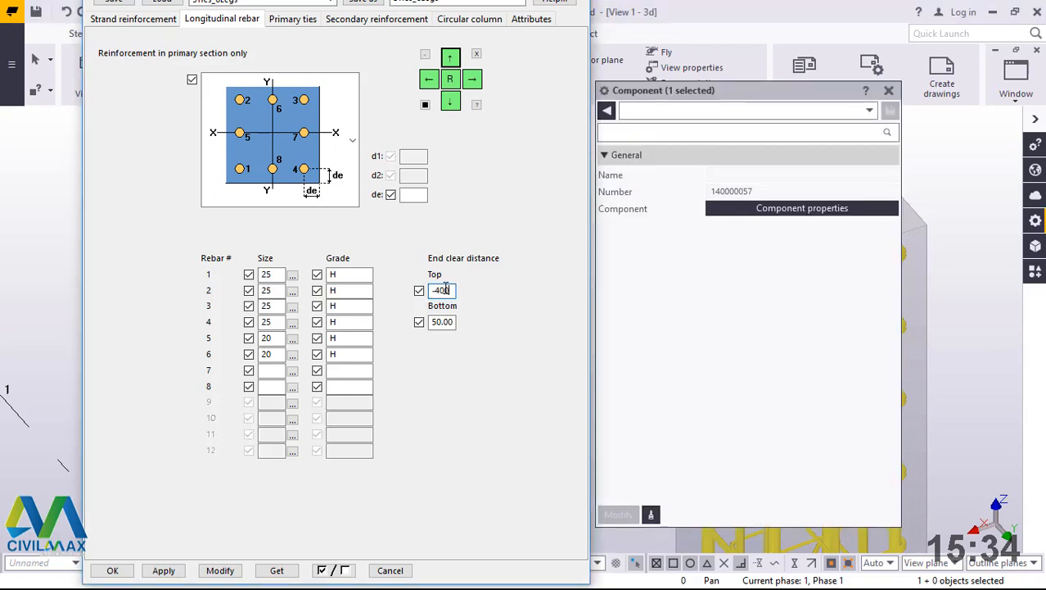
pyautogui.click(889, 92)
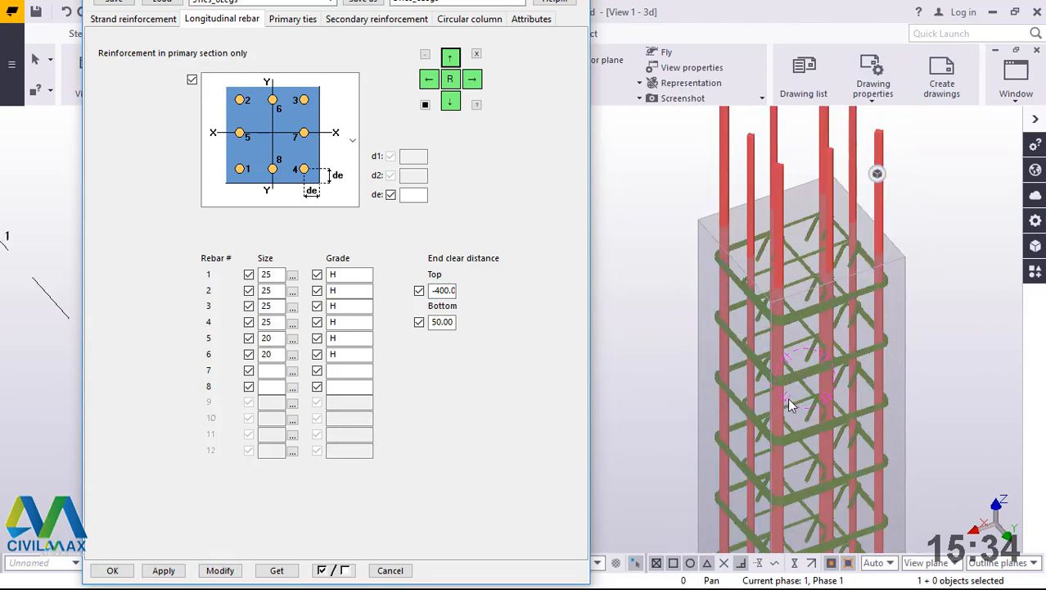
pyautogui.scroll(-2, 787, 397)
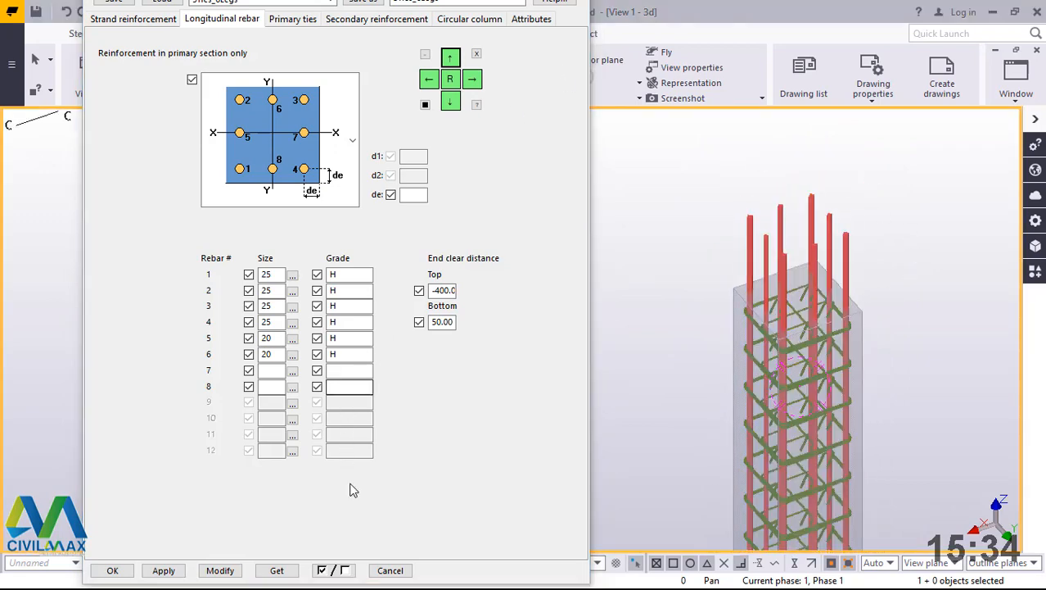
pyautogui.click(390, 574)
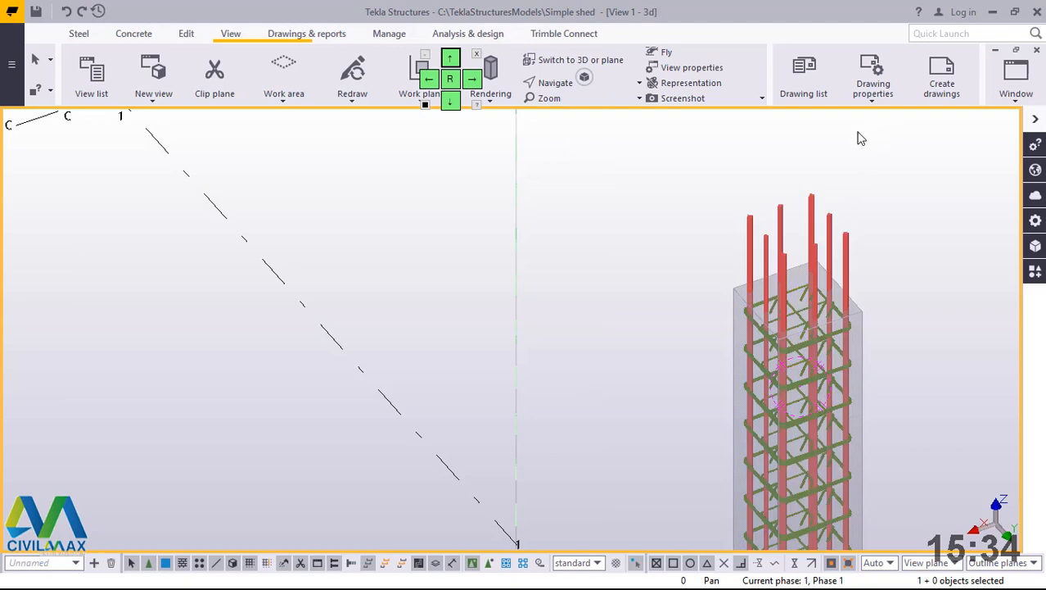
# Step: Switch the parts in the 3D view from transparent to solid rendered display
pyautogui.hotkey('ctrl', '4')
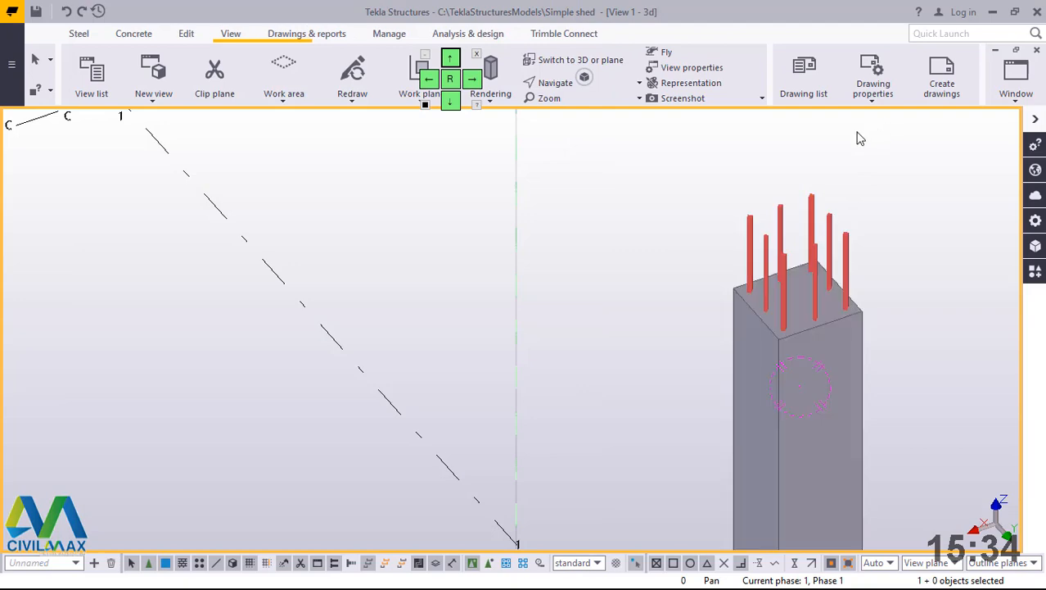
pyautogui.scroll(-8, 616, 289)
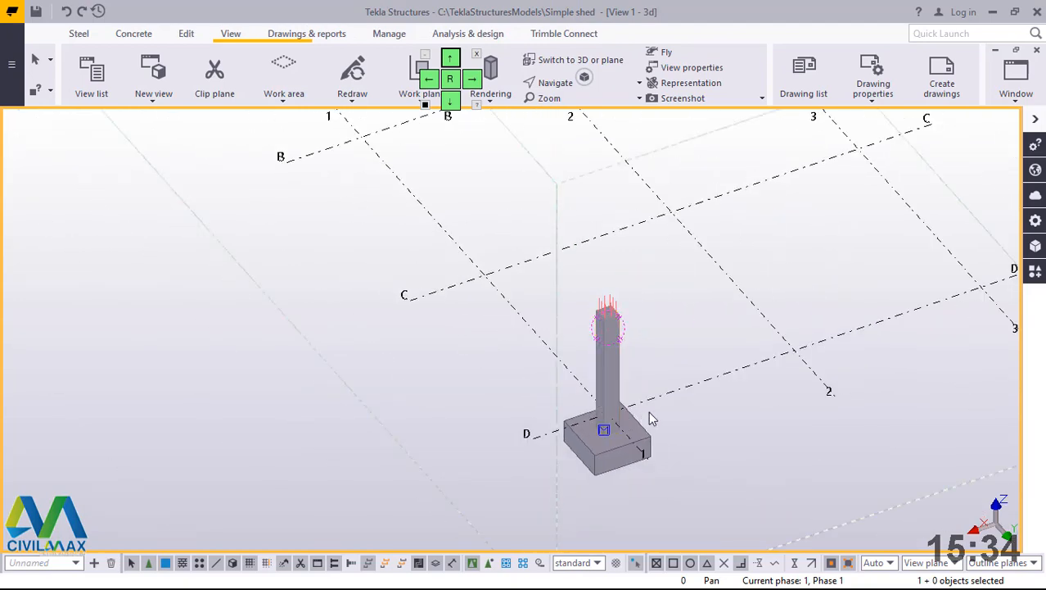
pyautogui.keyDown('ctrl'); pyautogui.moveTo(652, 420); pyautogui.dragTo(724, 323, button='middle'); pyautogui.keyUp('ctrl')
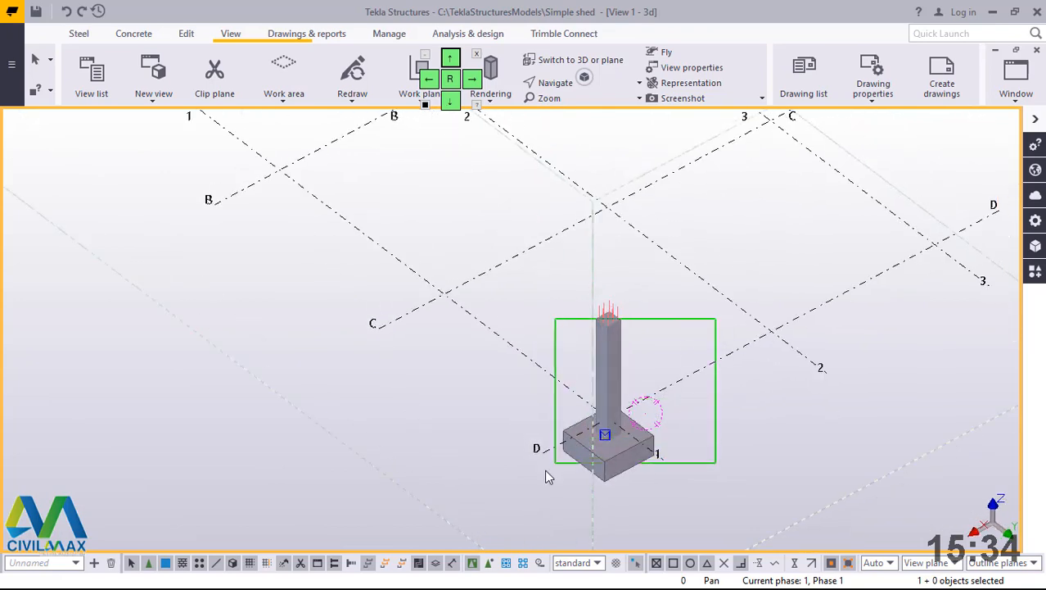
# Step: Copy the reinforced column and footing at grid D/1 along line D to gridlines 2 and 3, ending the command
pyautogui.hotkey('ctrl', 'a')
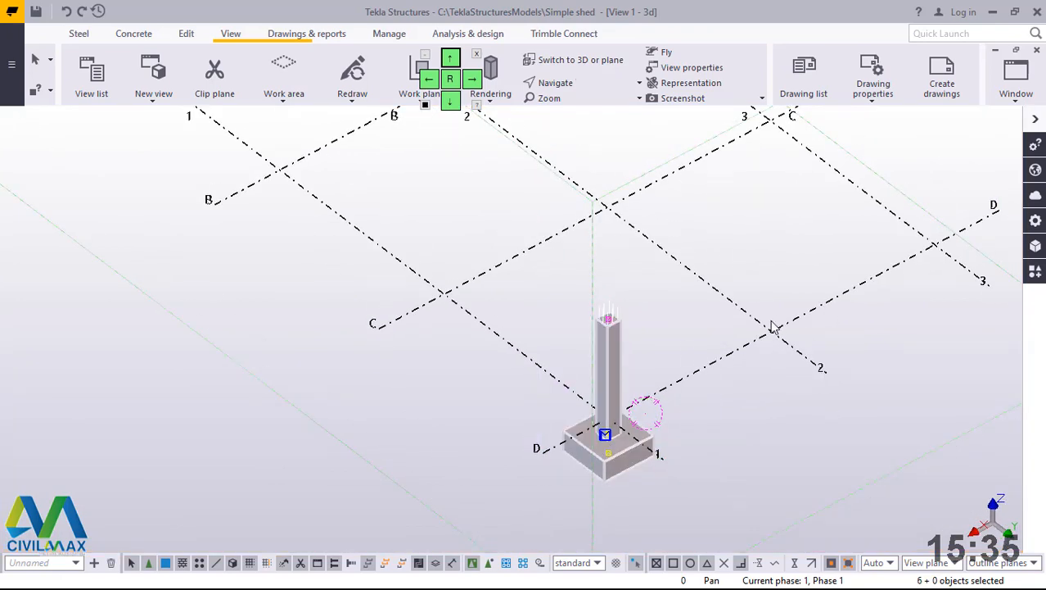
pyautogui.rightClick(764, 206)
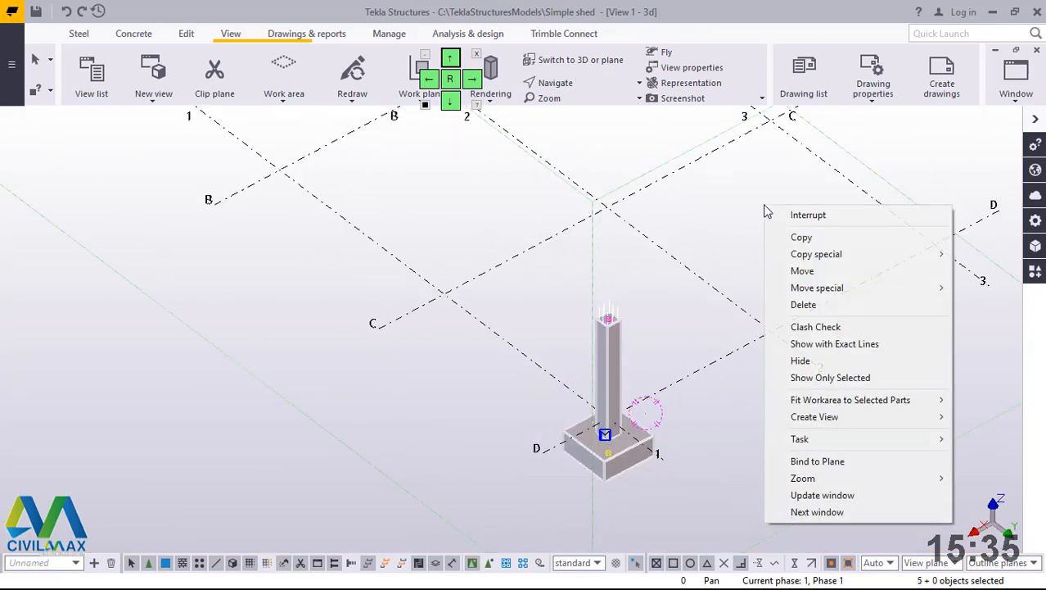
pyautogui.click(810, 237)
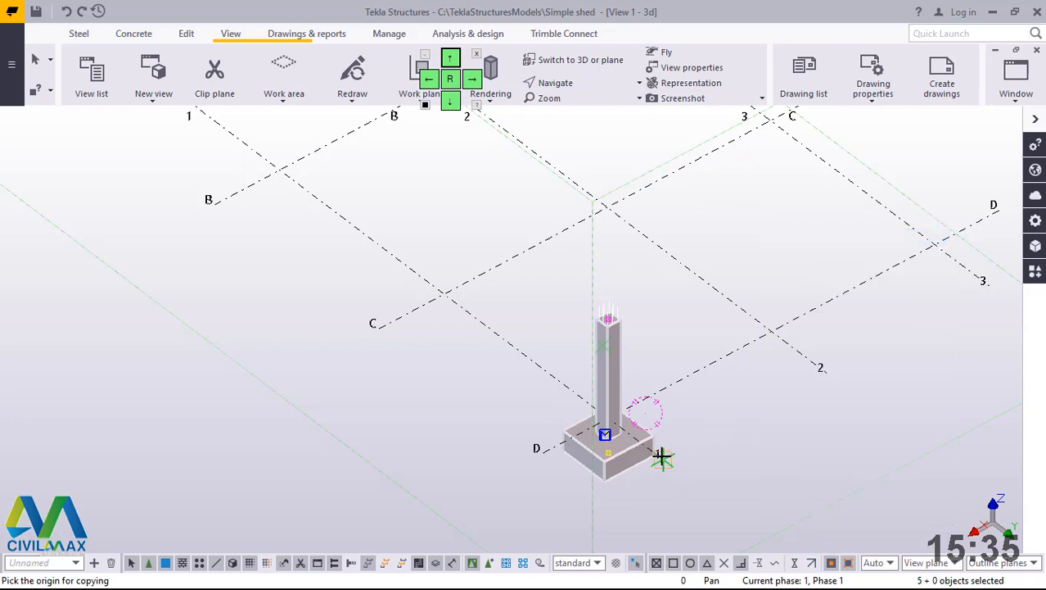
pyautogui.click(791, 401)
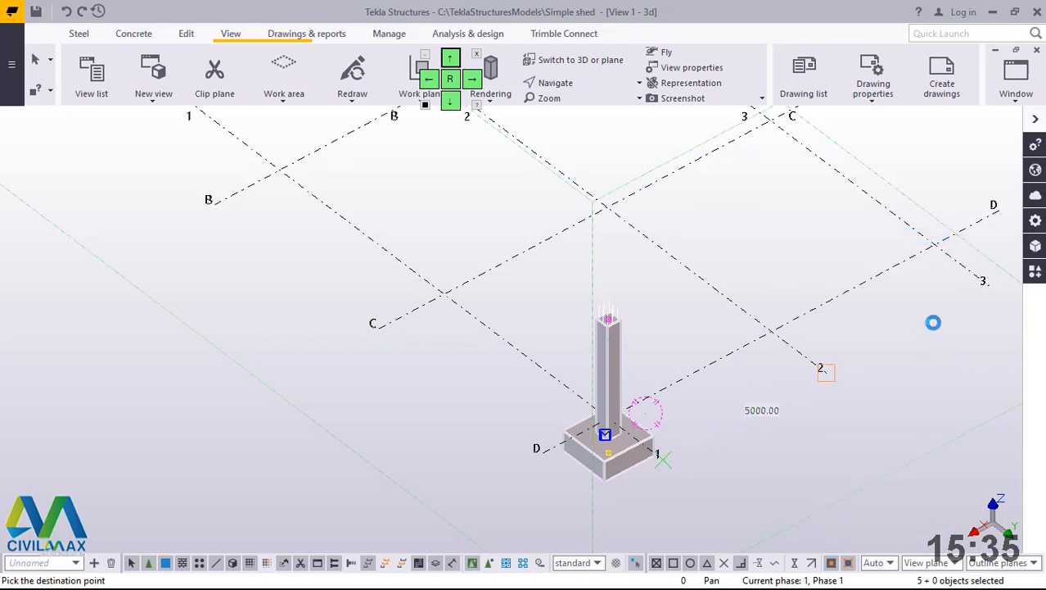
pyautogui.scroll(-2, 491, 509)
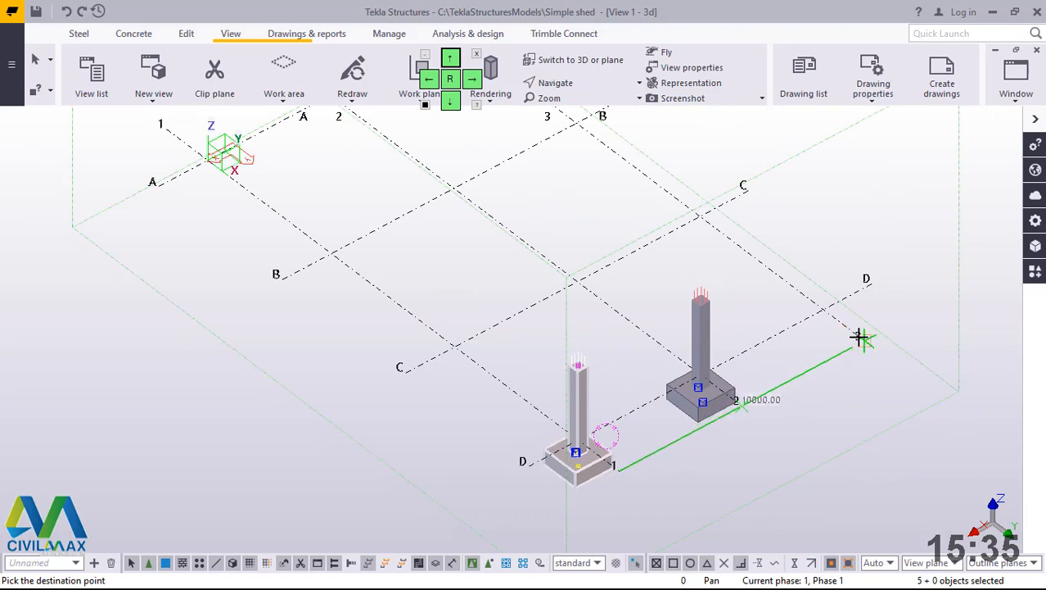
pyautogui.click(859, 336)
pyautogui.rightClick(879, 205)
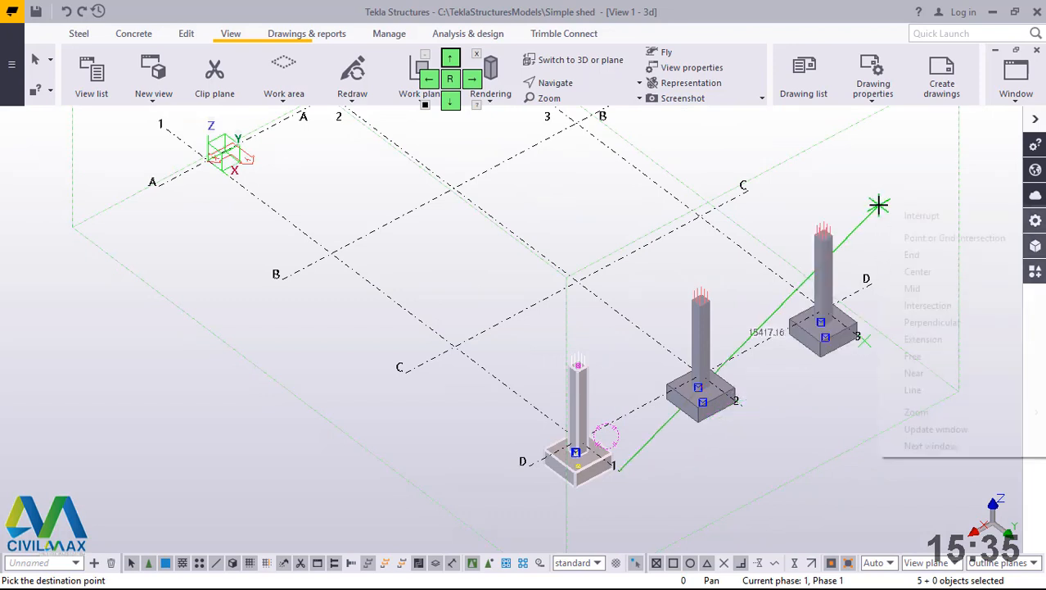
pyautogui.click(881, 209)
# Step: Copy the three columns and footings on gridline D to gridlines C, B and A, leaving the grid out of the selection
pyautogui.moveTo(904, 207); pyautogui.dragTo(502, 503)
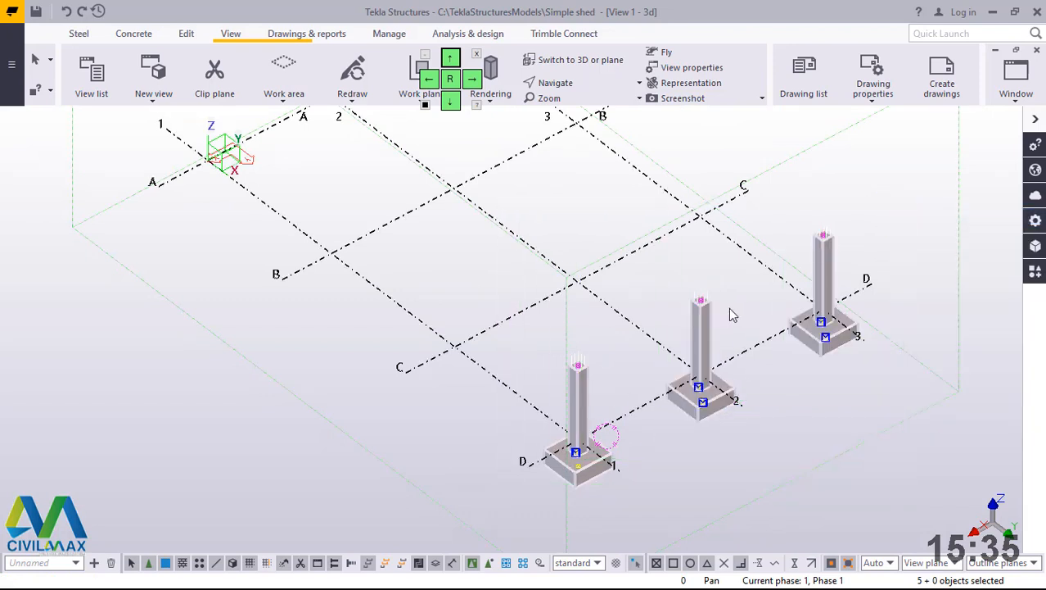
pyautogui.keyDown('ctrl'); pyautogui.click(716, 229); pyautogui.keyUp('ctrl')
pyautogui.rightClick(893, 182)
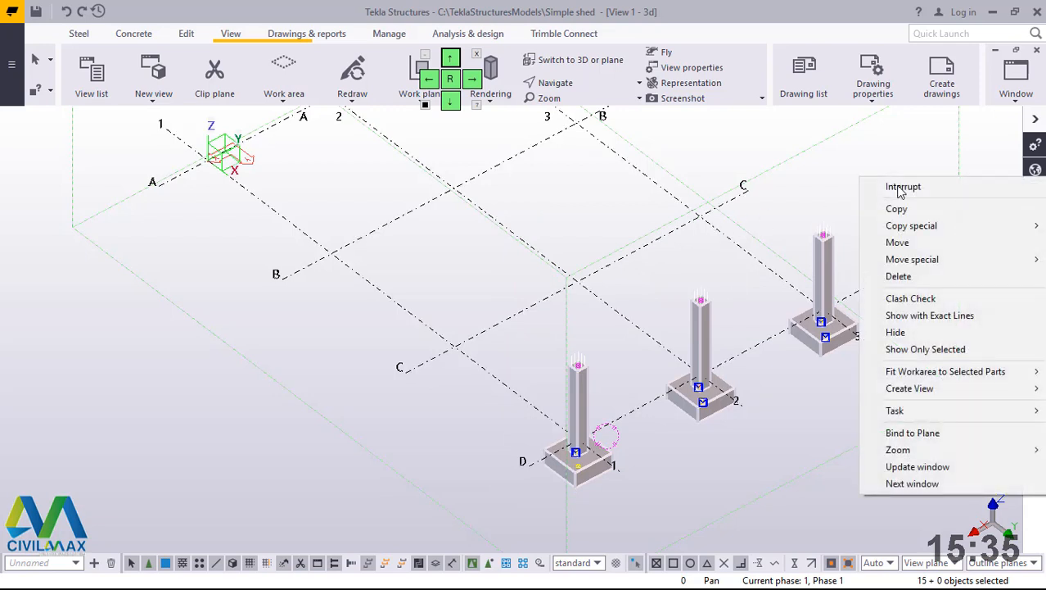
pyautogui.click(901, 208)
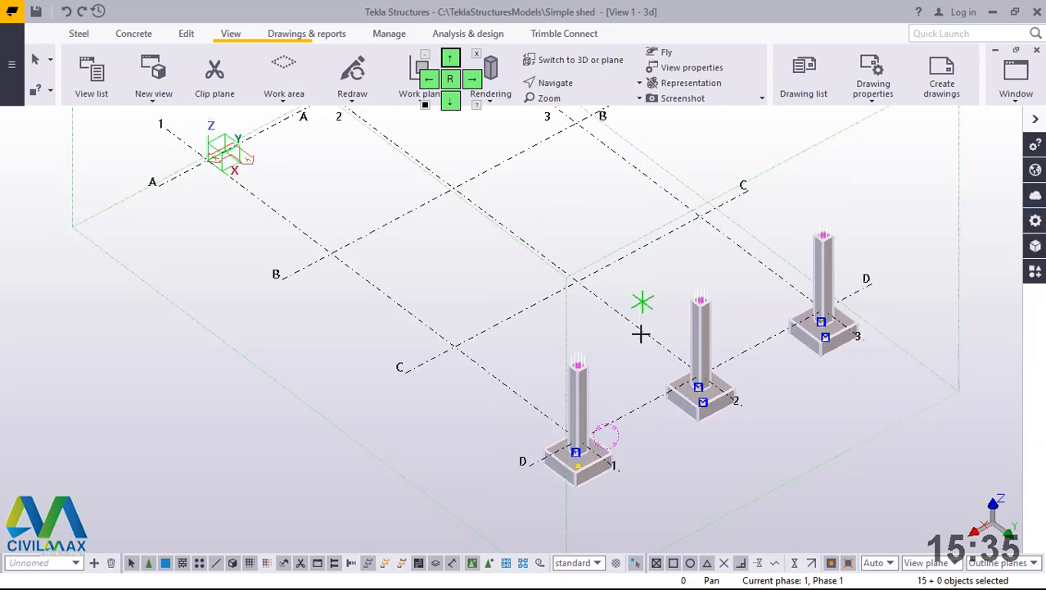
pyautogui.click(761, 342)
pyautogui.click(663, 235)
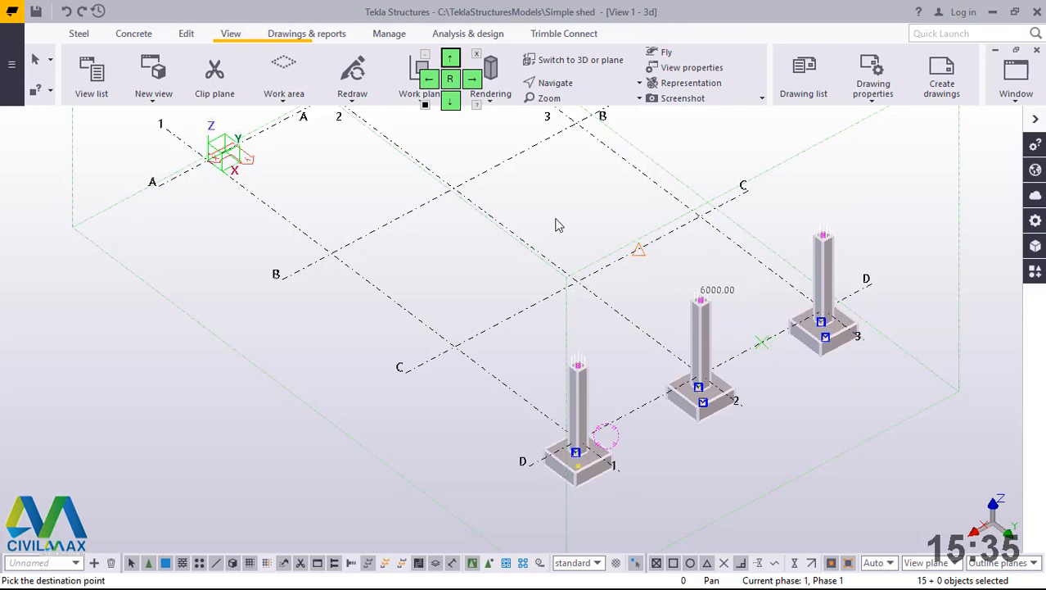
pyautogui.click(516, 154)
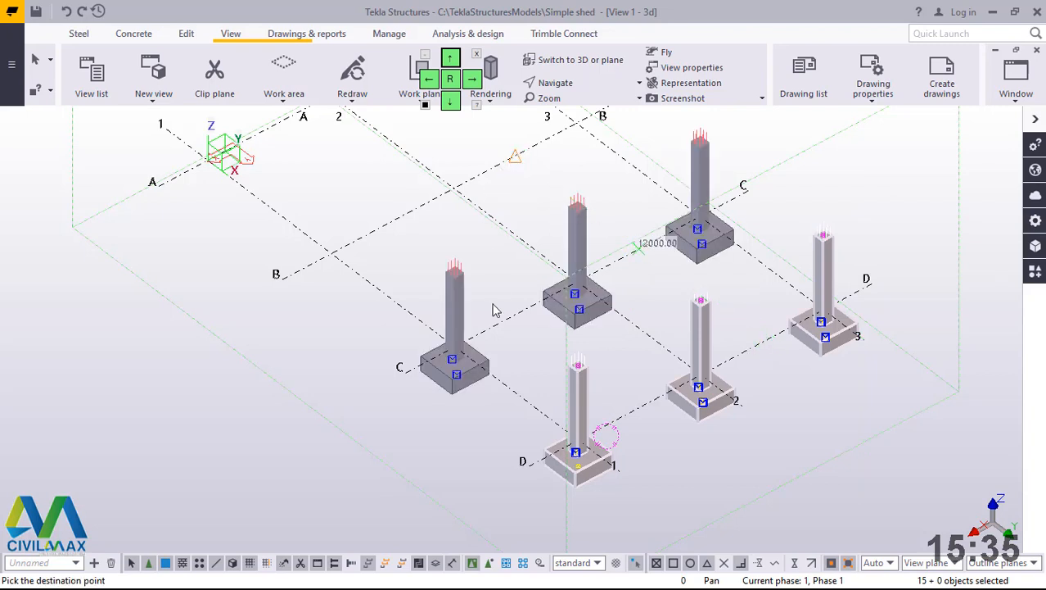
pyautogui.scroll(-3, 457, 489)
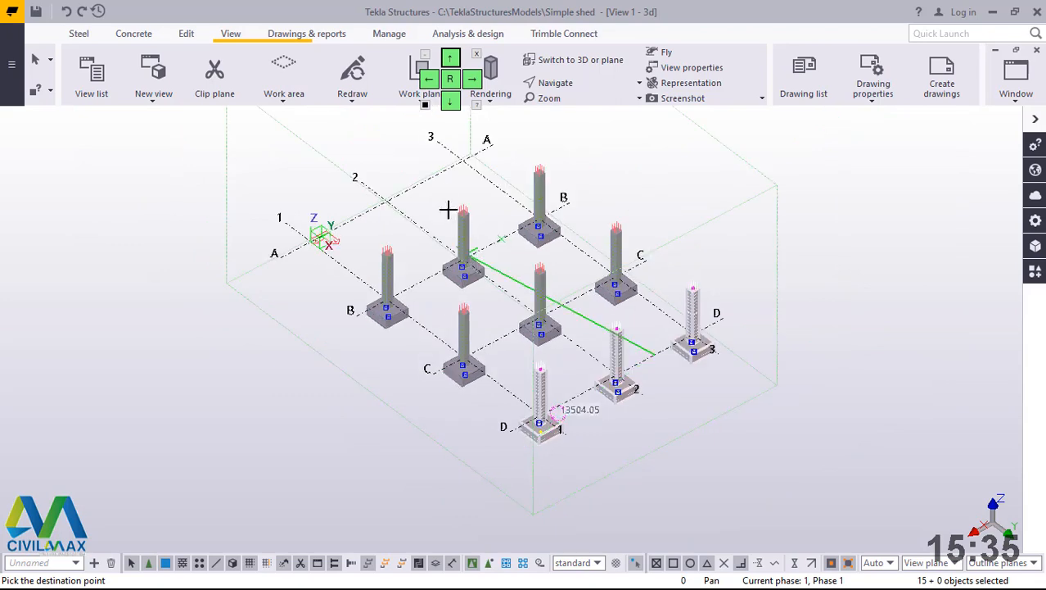
pyautogui.click(434, 177)
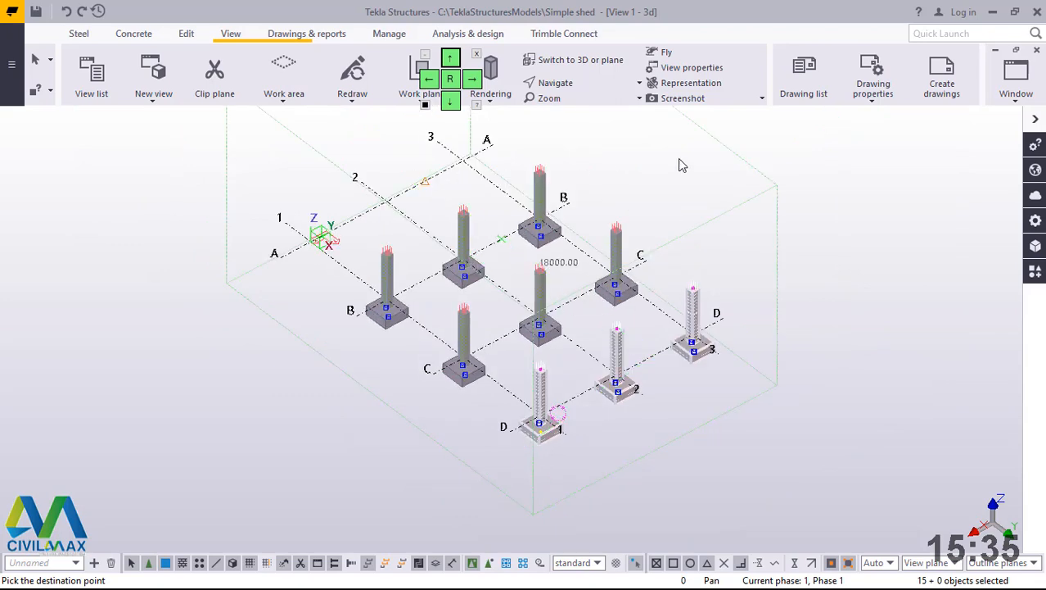
pyautogui.rightClick(679, 166)
pyautogui.click(707, 167)
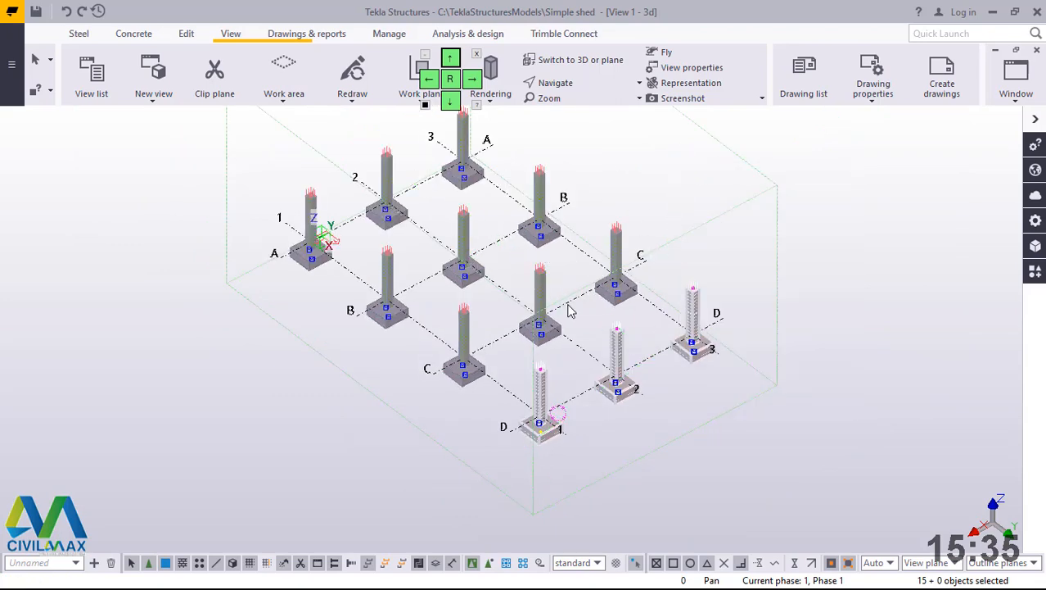
# Step: Clear the blue M marks from the footings and columns in the 3D view
pyautogui.scroll(2, 567, 283)
pyautogui.scroll(3, 416, 263)
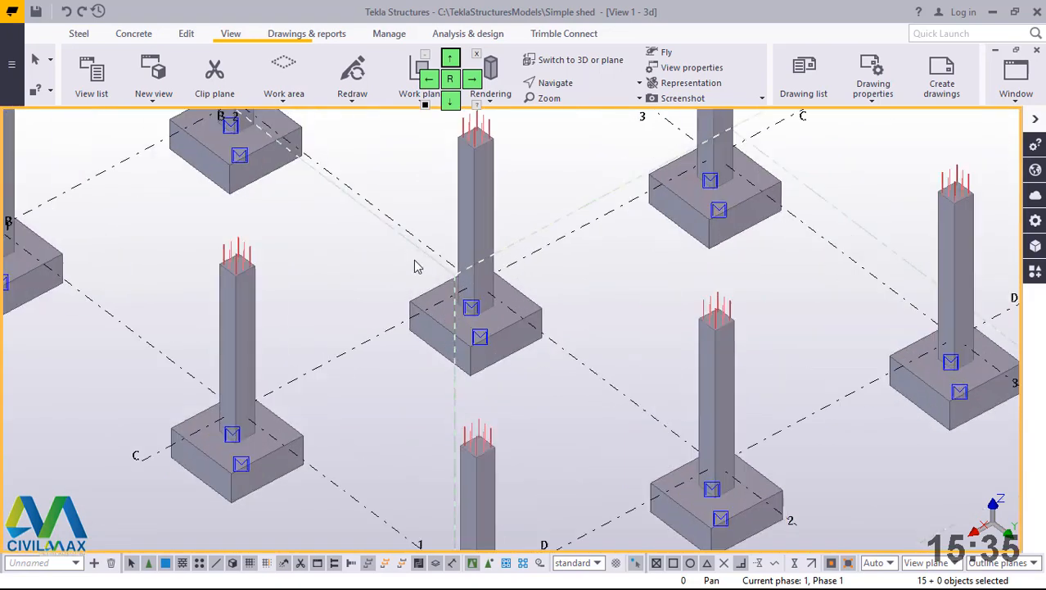
pyautogui.rightClick(685, 280)
pyautogui.click(689, 366)
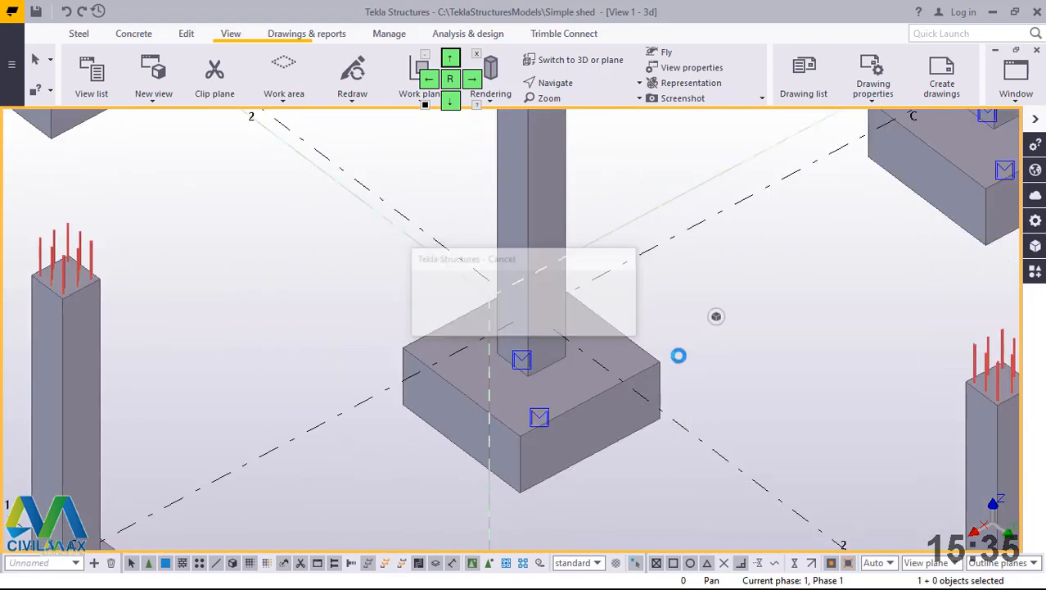
# Step: Examine the columns and footings across the whole grid from several directions and distances
pyautogui.scroll(-5, 573, 393)
pyautogui.scroll(-2, 573, 385)
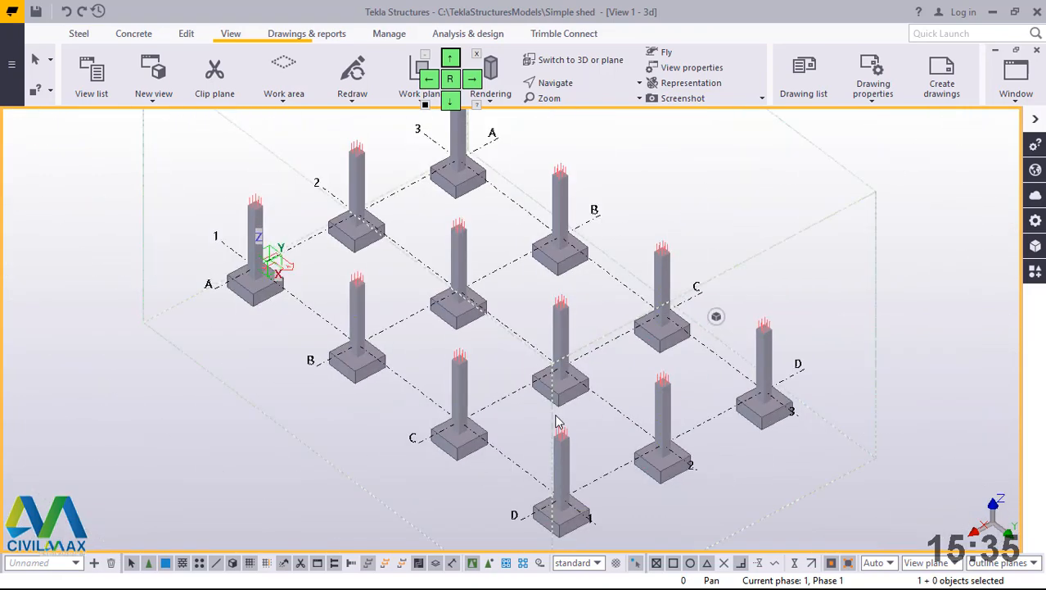
pyautogui.moveTo(461, 420)
pyautogui.keyDown('ctrl'); pyautogui.mouseDown(button='middle')
pyautogui.moveTo(509, 409)
pyautogui.moveTo(595, 427)
pyautogui.mouseUp(button='middle'); pyautogui.keyUp('ctrl')
pyautogui.scroll(6, 595, 428)
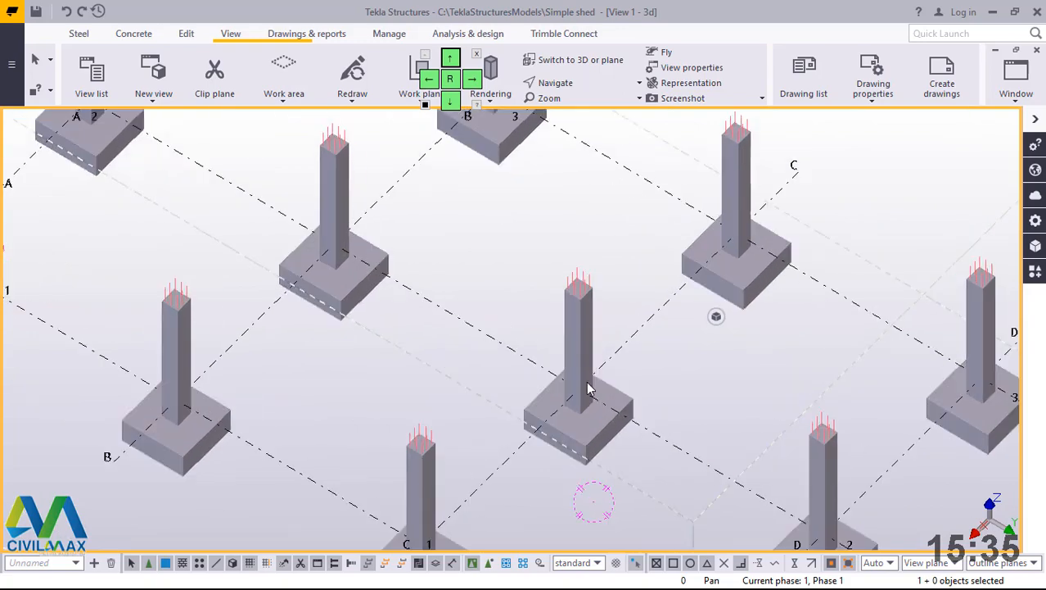
pyautogui.scroll(-5, 465, 375)
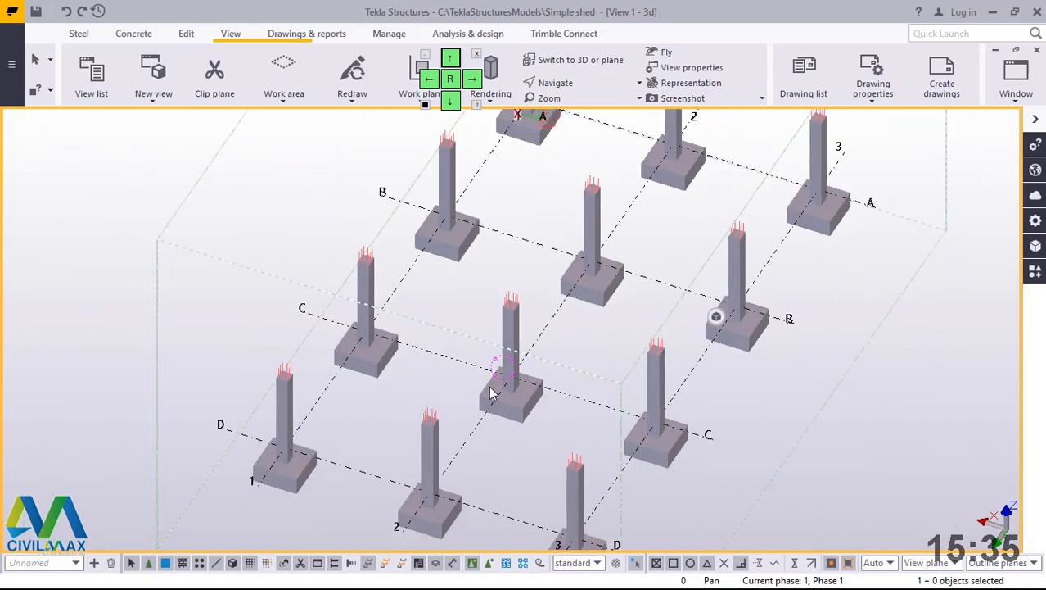
pyautogui.keyDown('ctrl'); pyautogui.moveTo(429, 390); pyautogui.dragTo(508, 356, button='middle'); pyautogui.keyUp('ctrl')
pyautogui.scroll(6, 442, 376)
pyautogui.scroll(-5, 442, 376)
pyautogui.scroll(5, 543, 375)
pyautogui.scroll(-5, 441, 347)
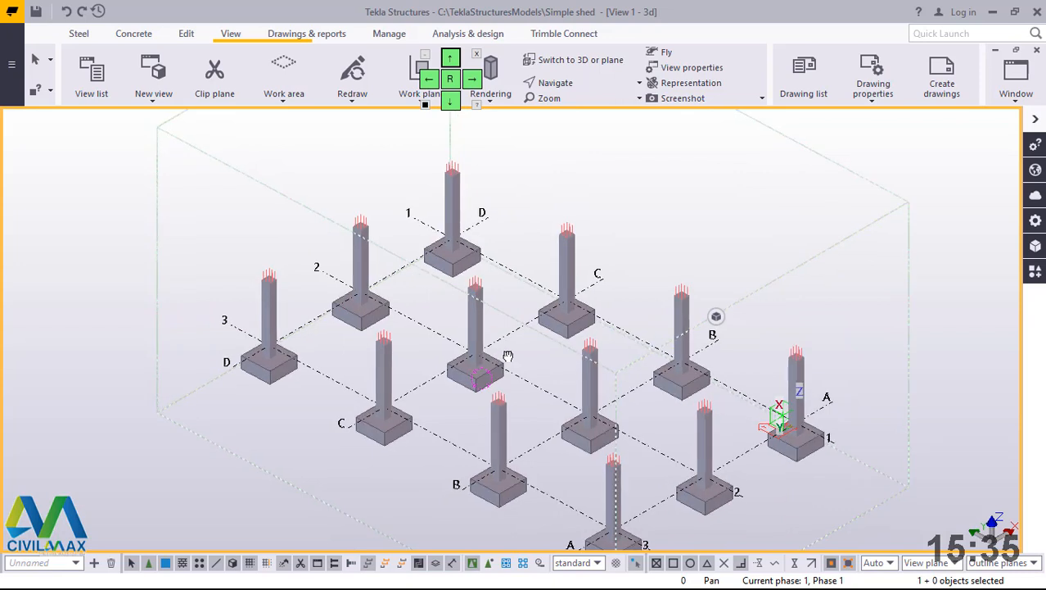